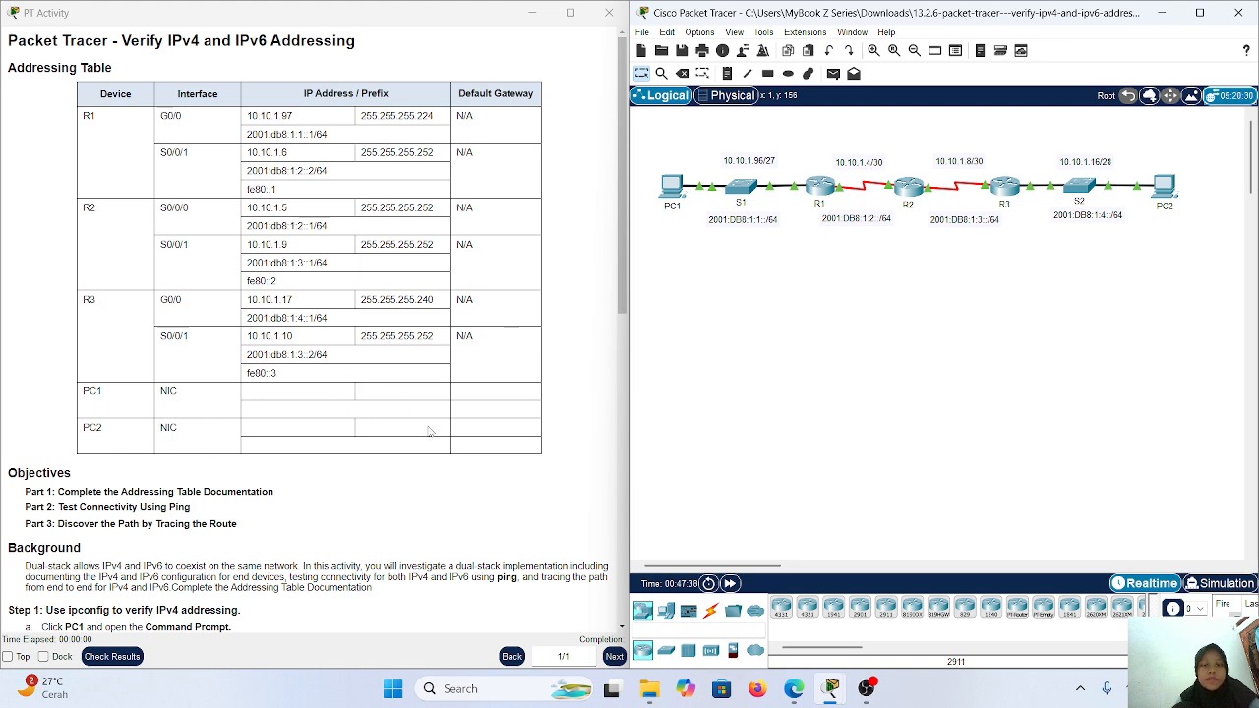
Step: Read the activity's Addressing Table, objectives, and the ipconfig and ping instructions for PC1 and PC2
scroll(349, 477, down, 1)
scroll(329, 506, down, 2)
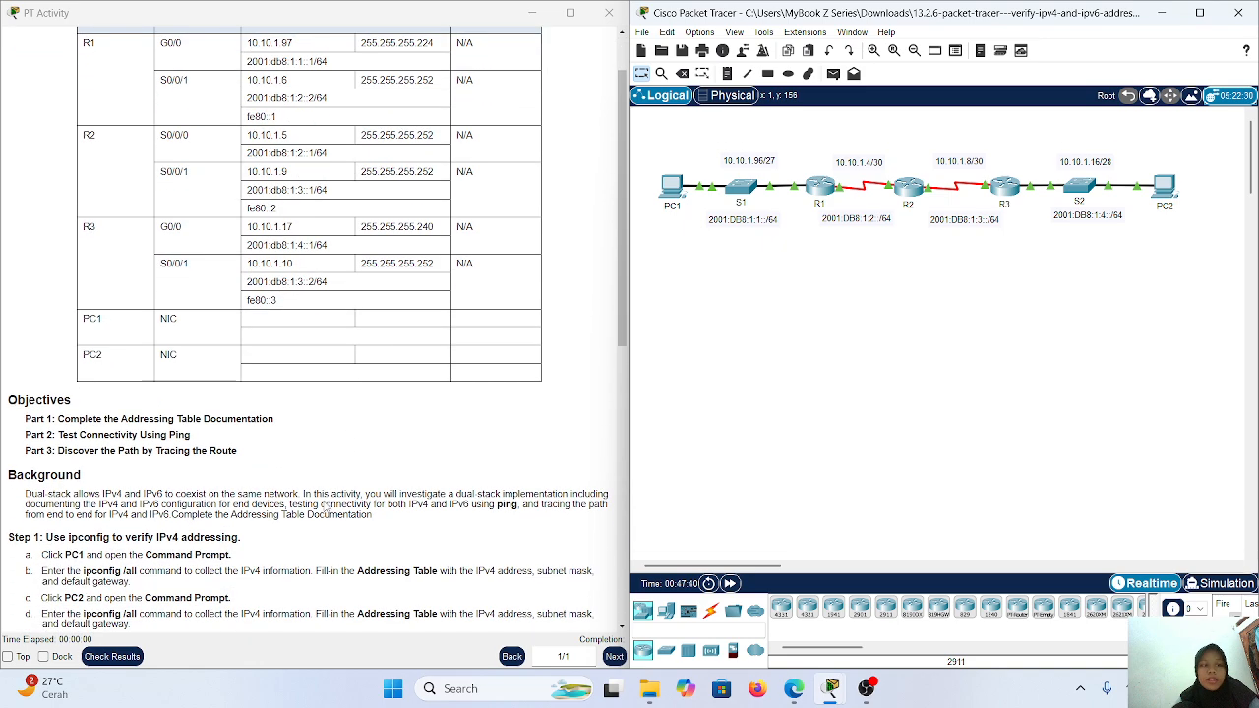
scroll(194, 472, down, 1)
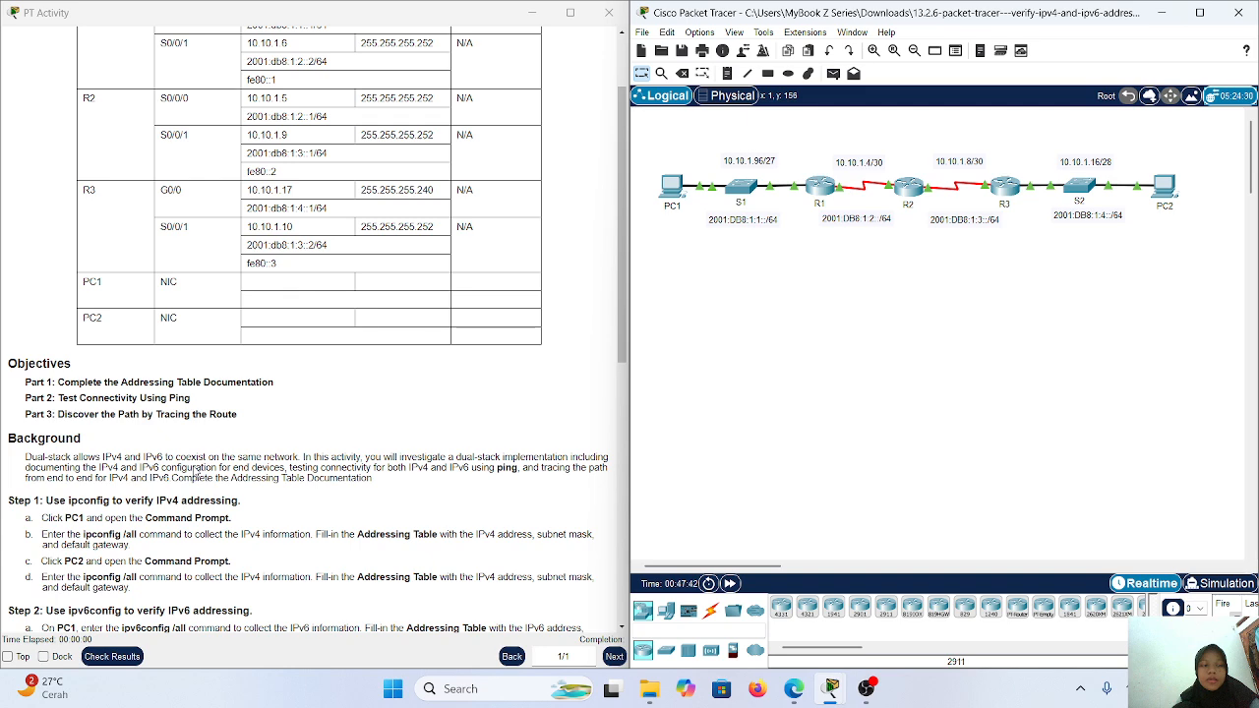
scroll(194, 472, down, 1)
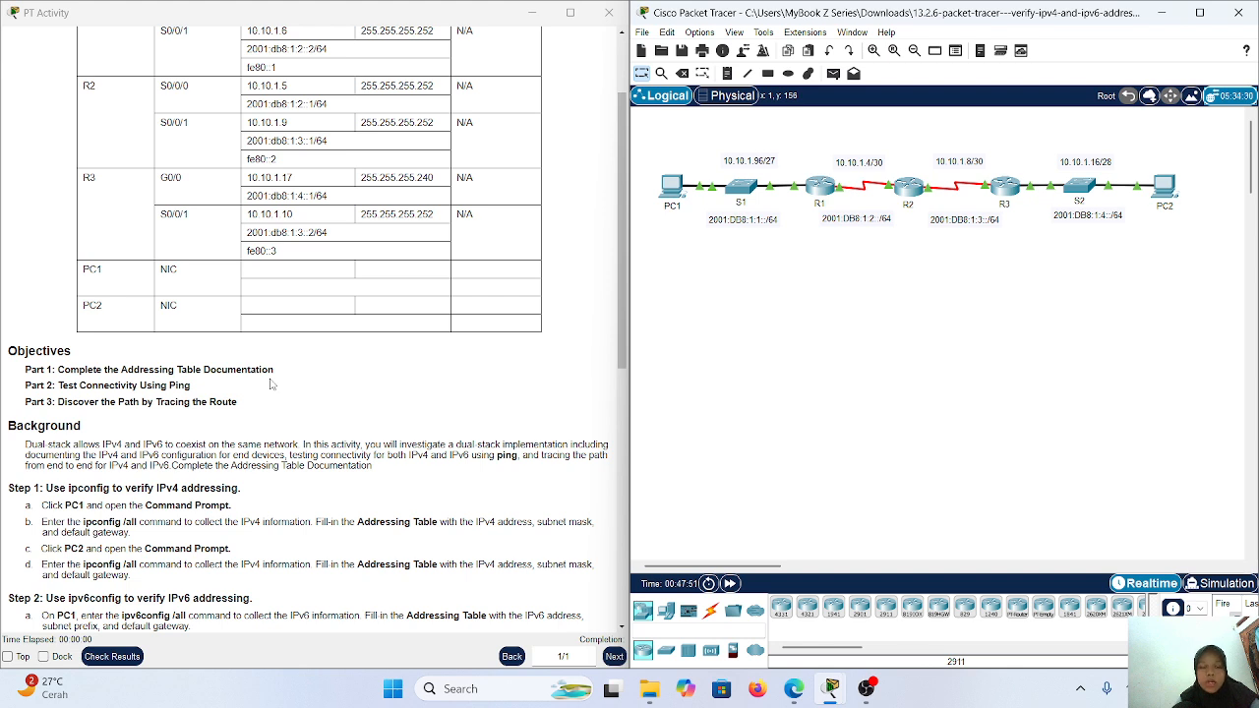
scroll(271, 384, up, 1)
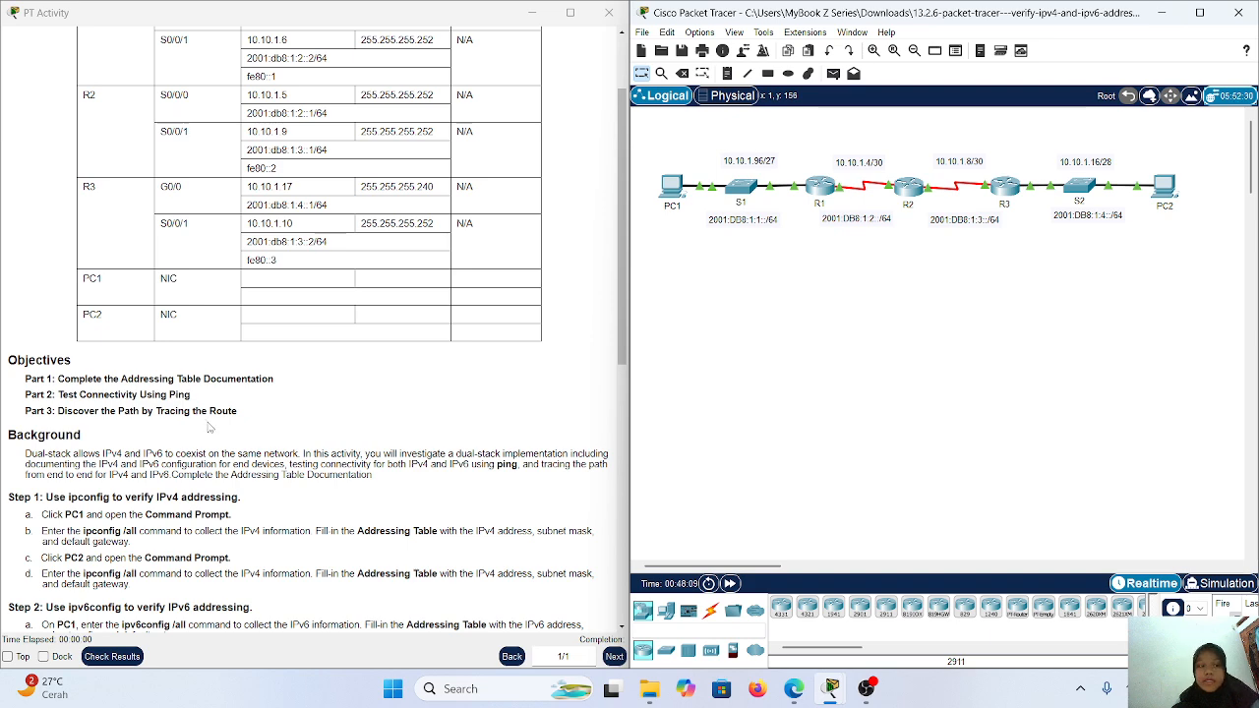
scroll(211, 429, down, 1)
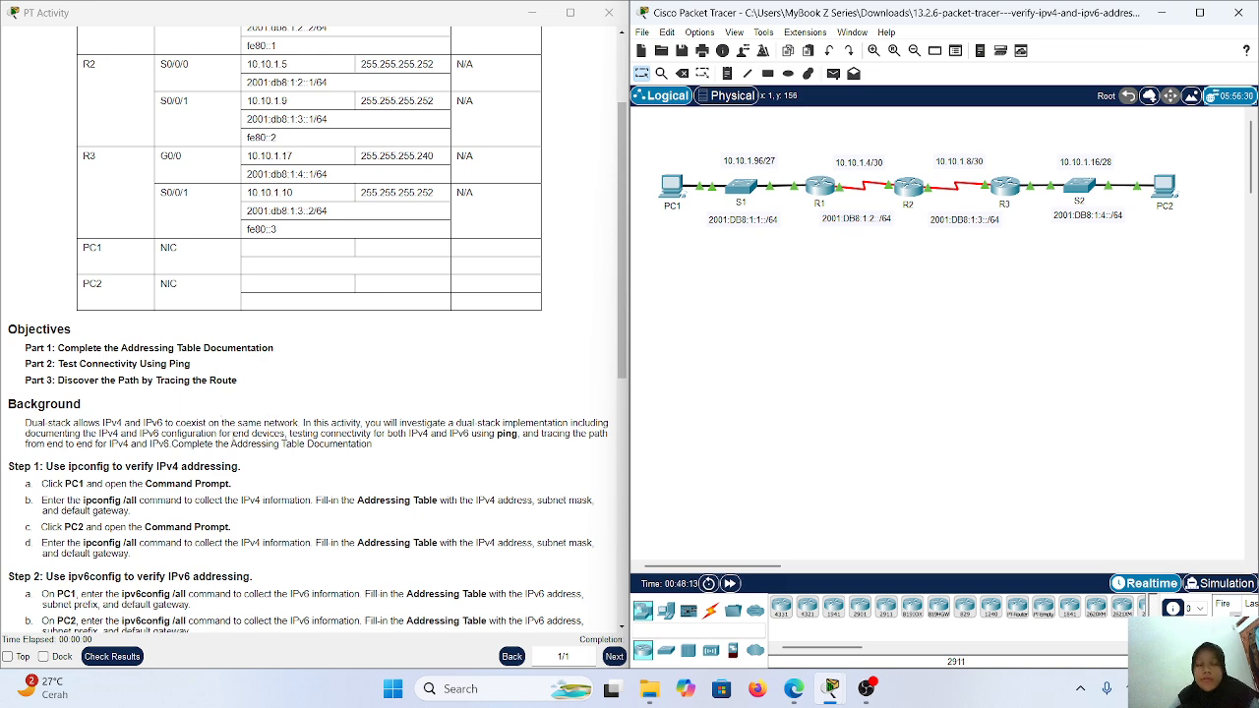
scroll(181, 424, down, 1)
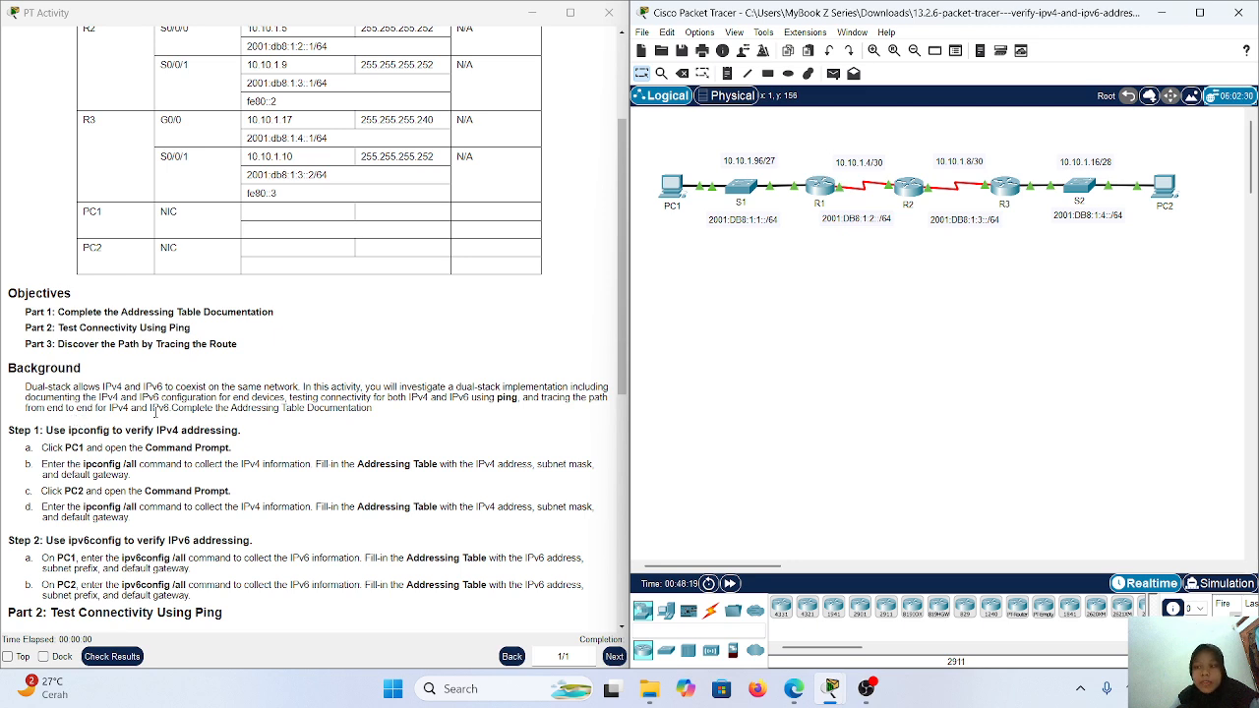
scroll(319, 405, up, 1)
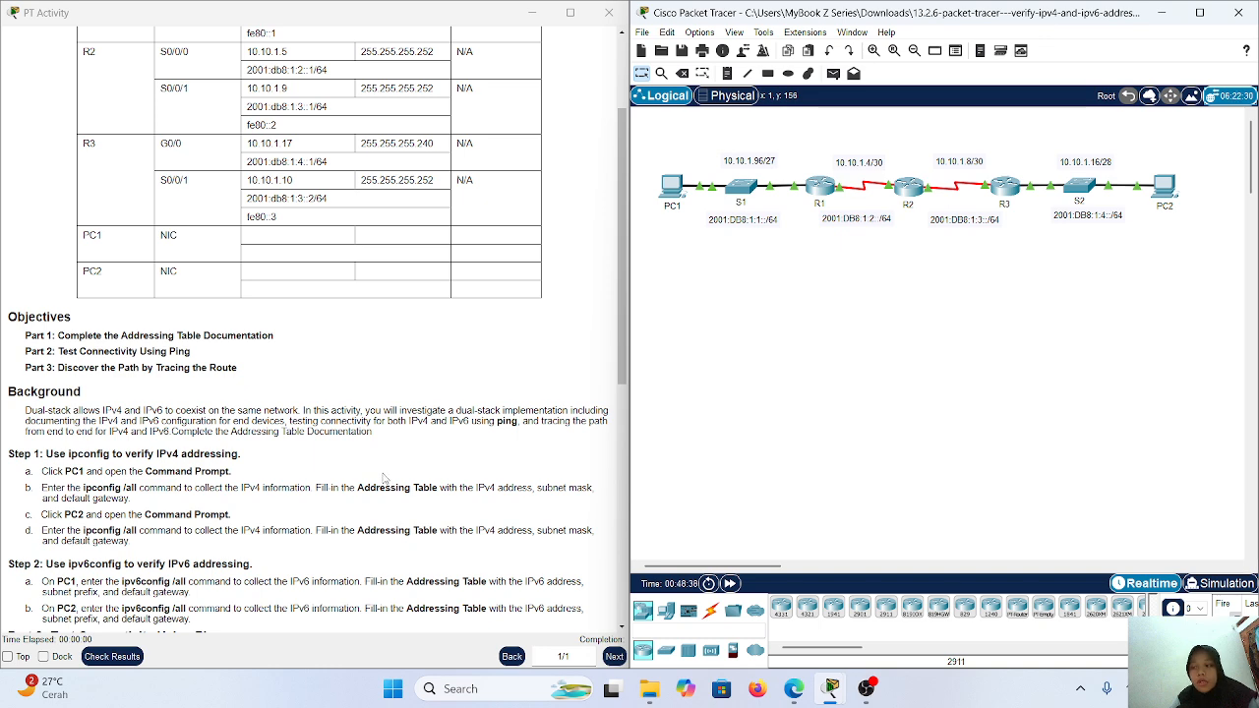
scroll(384, 479, down, 1)
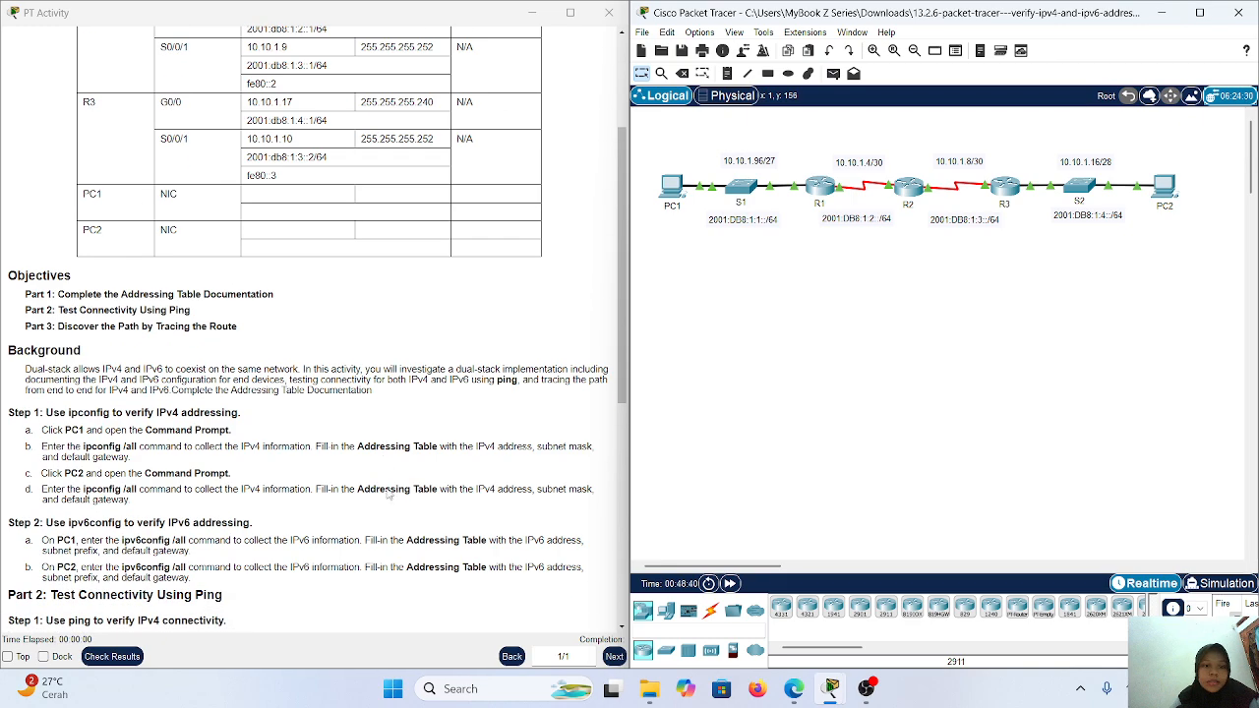
scroll(187, 273, down, 4)
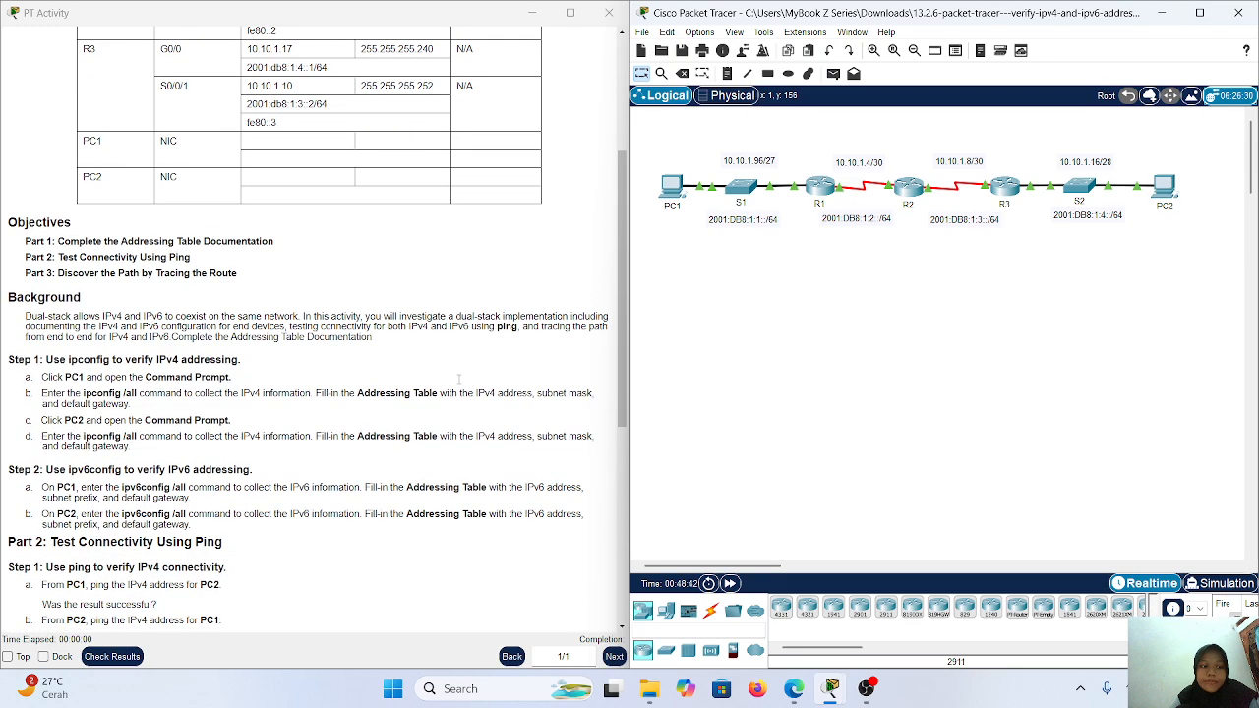
scroll(187, 272, up, 1)
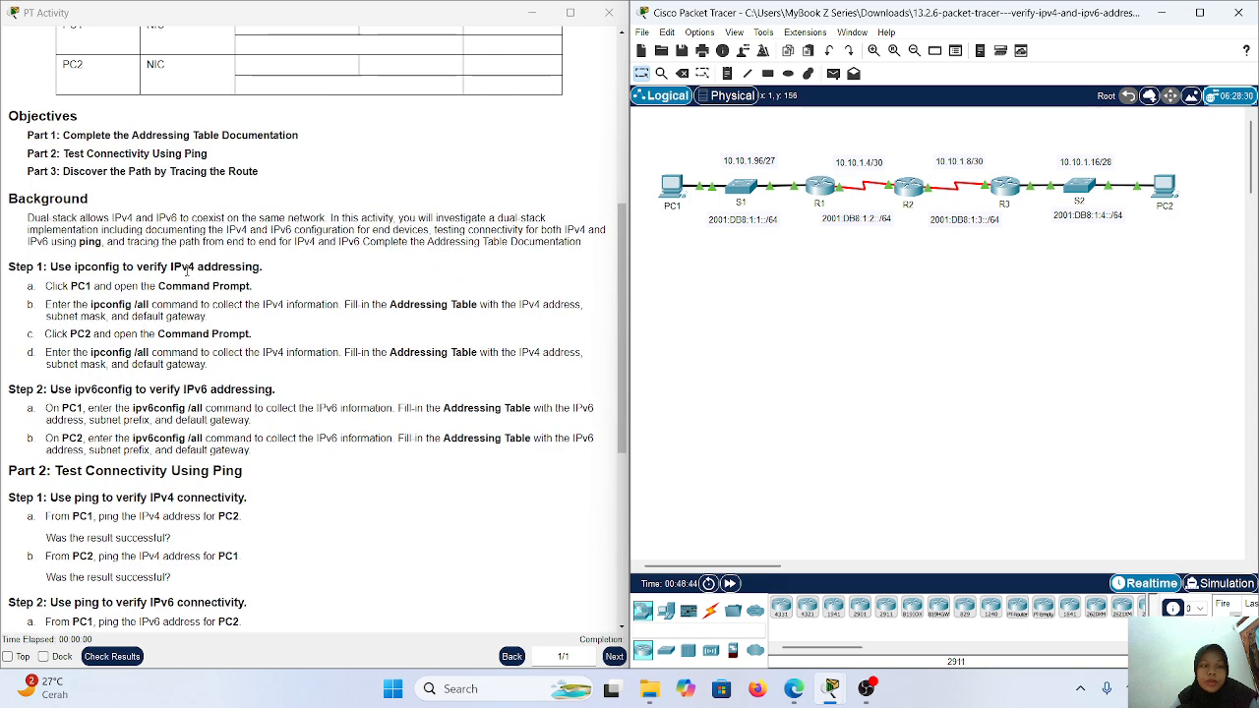
scroll(187, 273, down, 1)
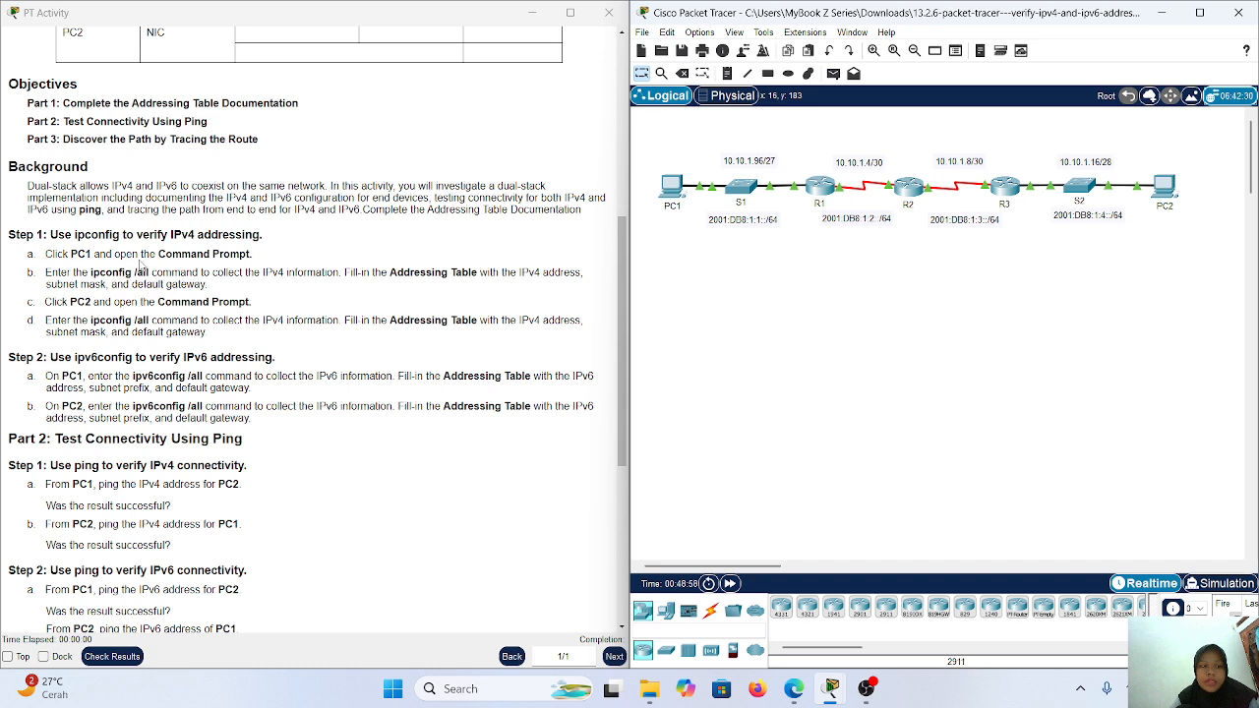
Step: Open the Command Prompt on PC1 and run ipconfig /all to collect its addressing information
click(676, 191)
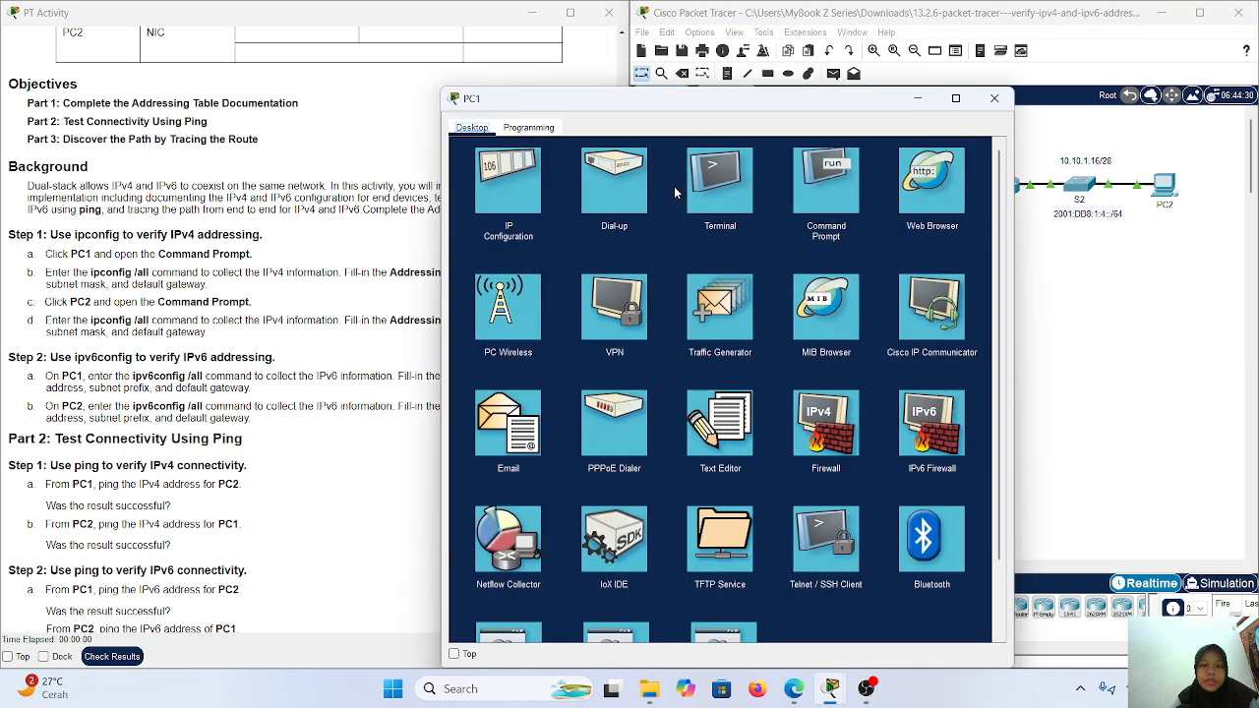
click(827, 181)
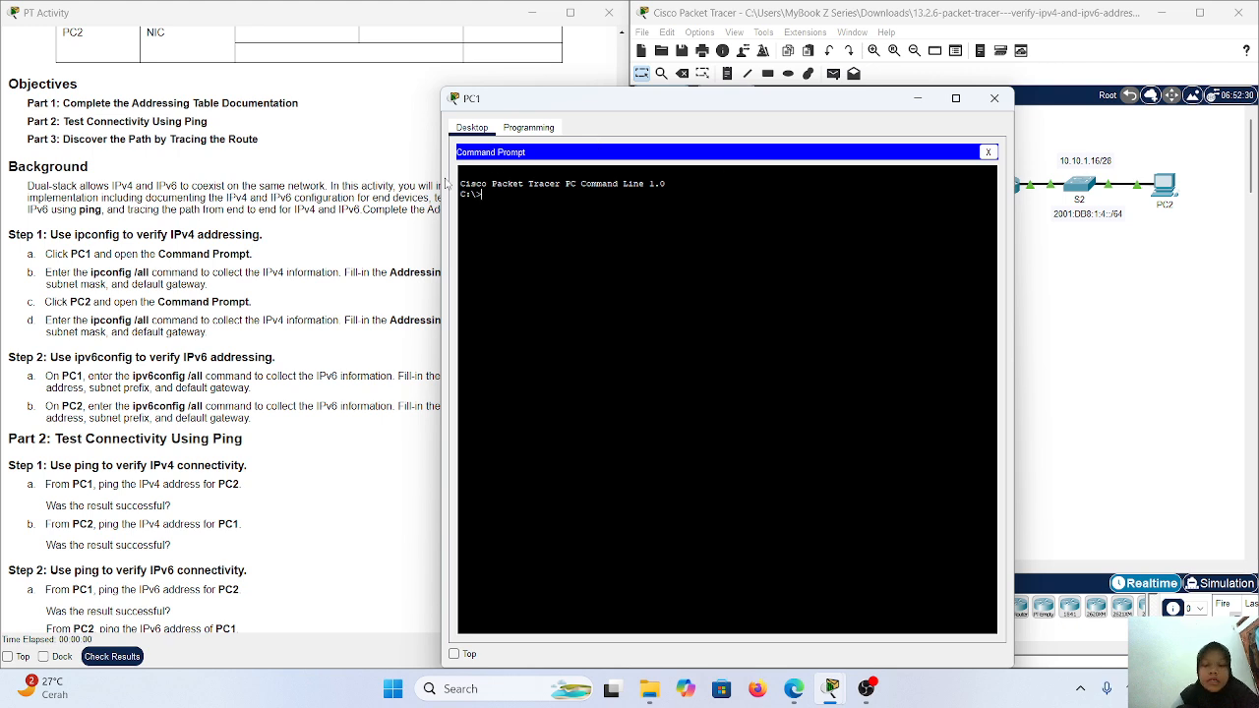
text(ipconfig /)
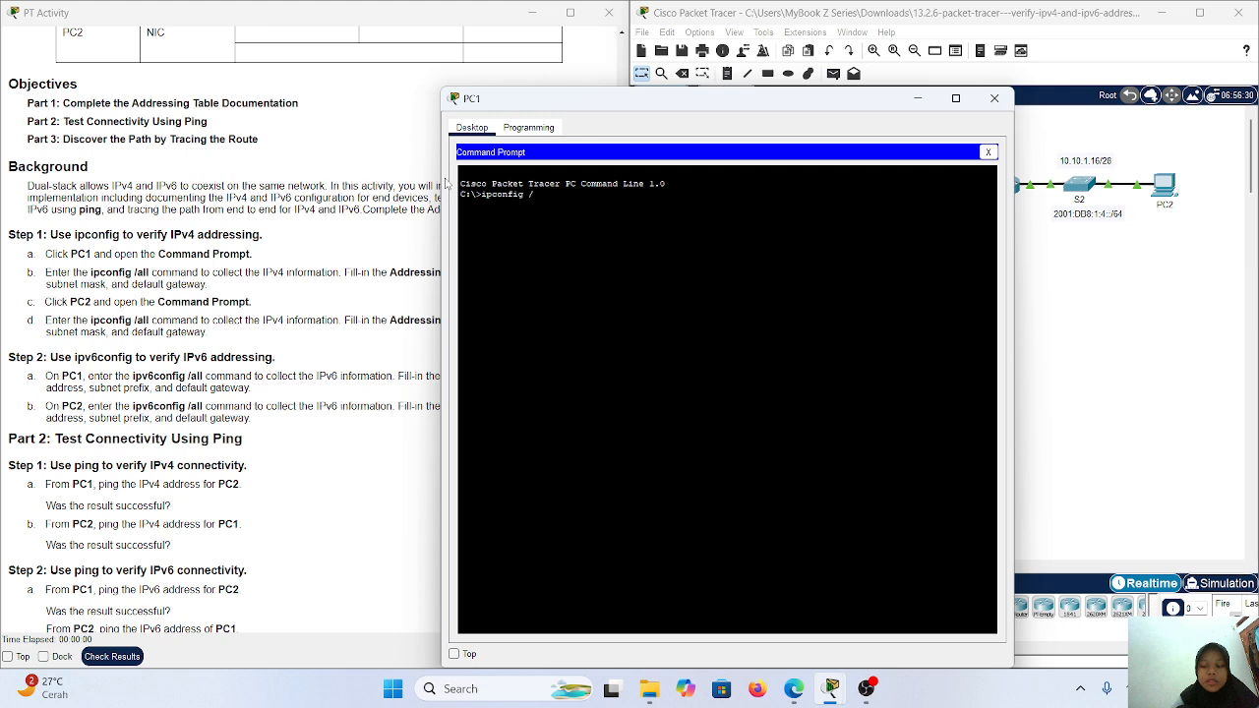
text(all)
key(Return)
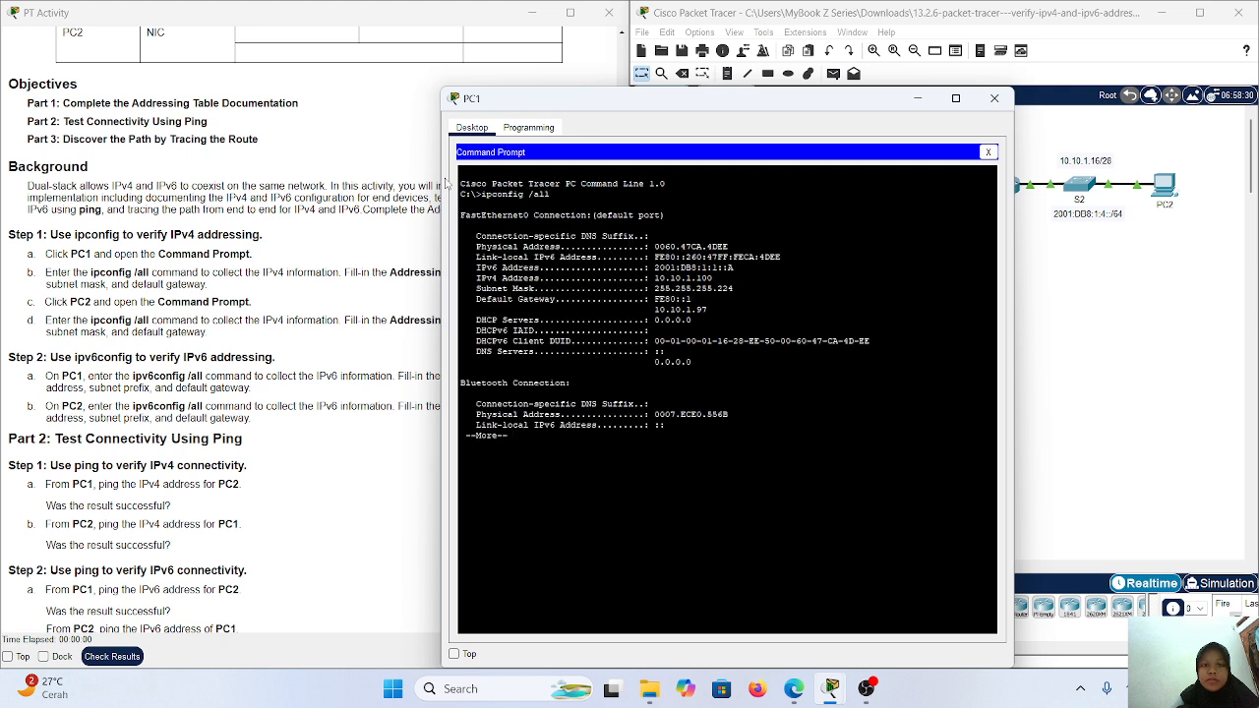
Step: Page through the rest of PC1's ipconfig /all output until the command finishes
key(Return)
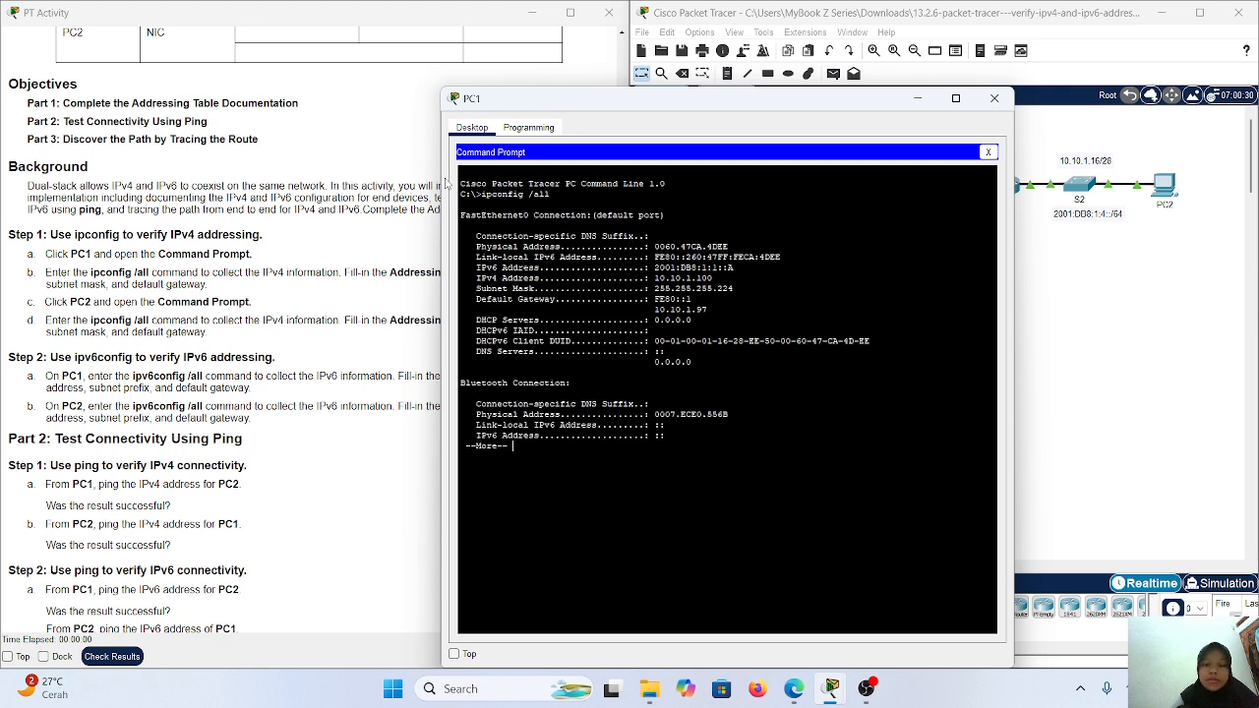
key(Return)
key(Return)
key(Return)
key(Return)
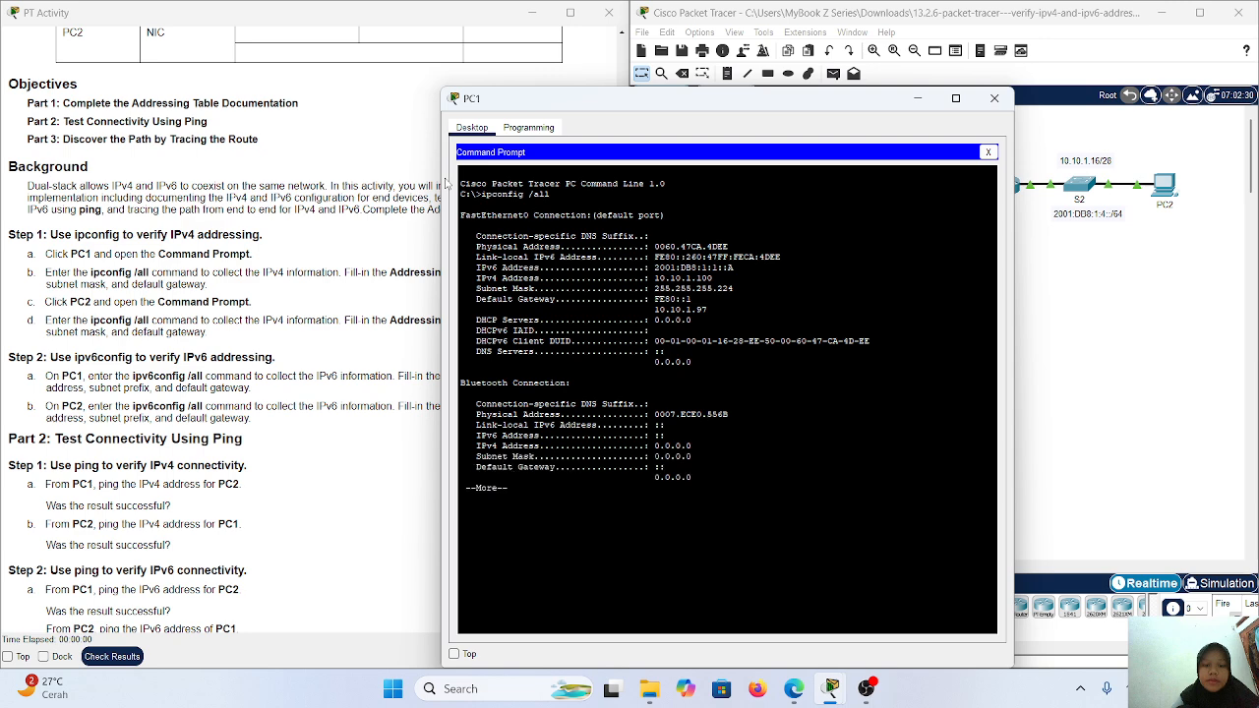
key(Return)
key(Return)
key(Return)
key(Return)
key(Return)
key(Return)
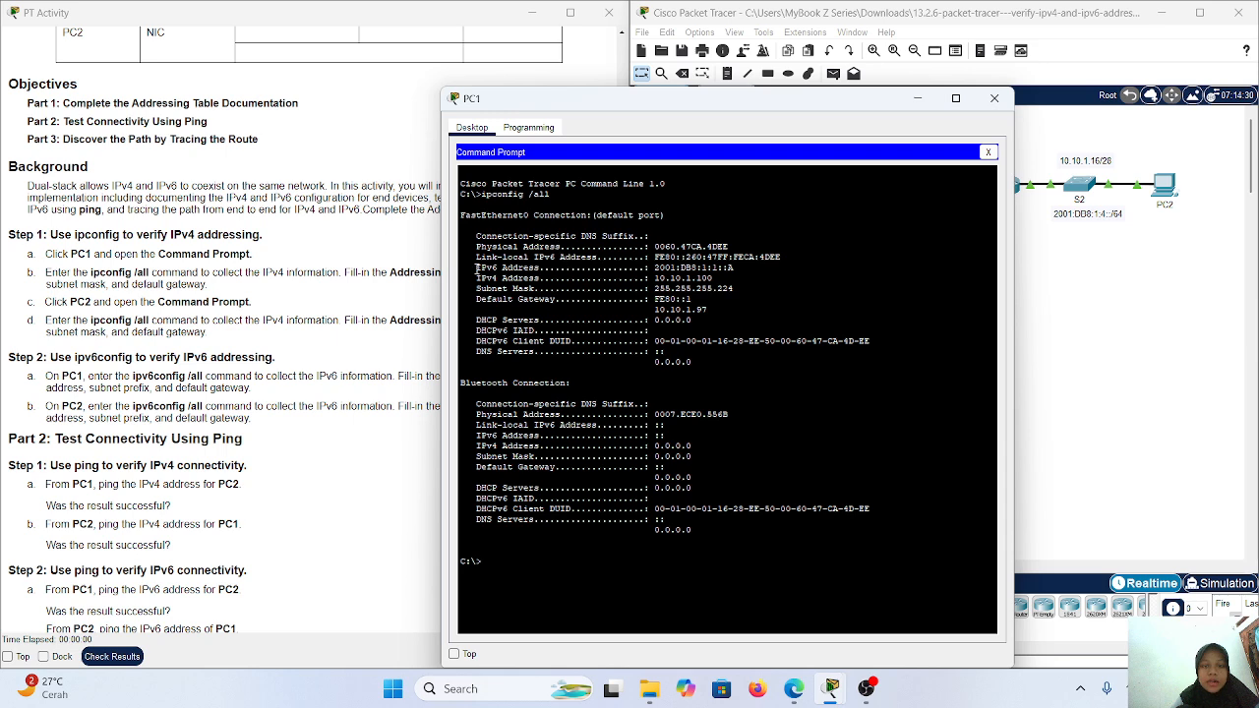
Step: Check PC1's IPv4 address line in the ipconfig output against the PC1 row of the Addressing Table and the activity instructions
mouse_move(479, 268)
mouse_down()
mouse_move(543, 256)
mouse_move(749, 274)
mouse_move(461, 287)
mouse_up()
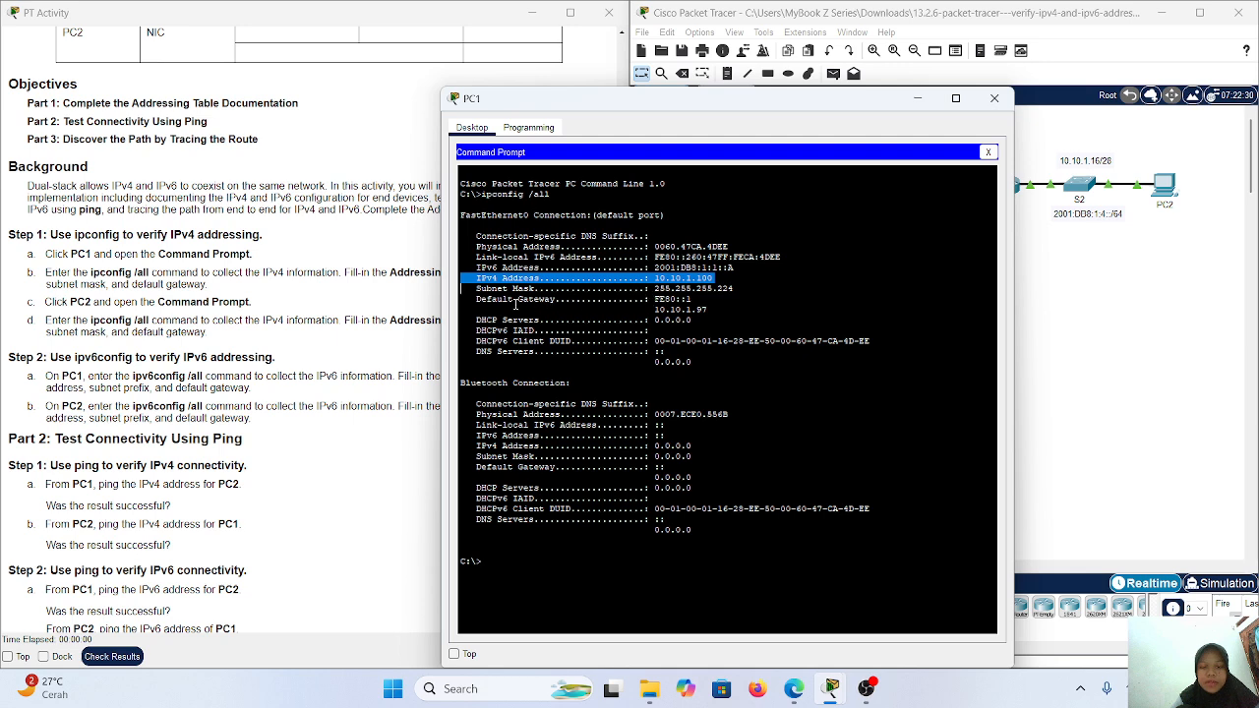
click(760, 317)
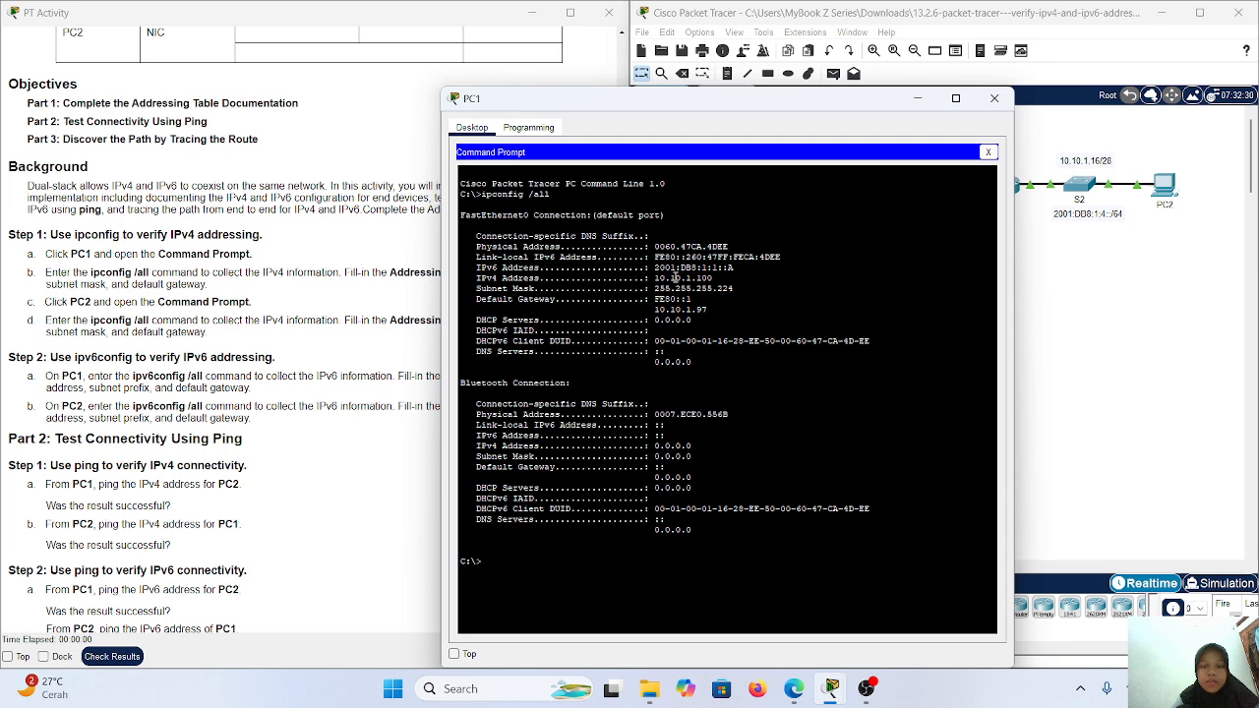
scroll(254, 266, up, 3)
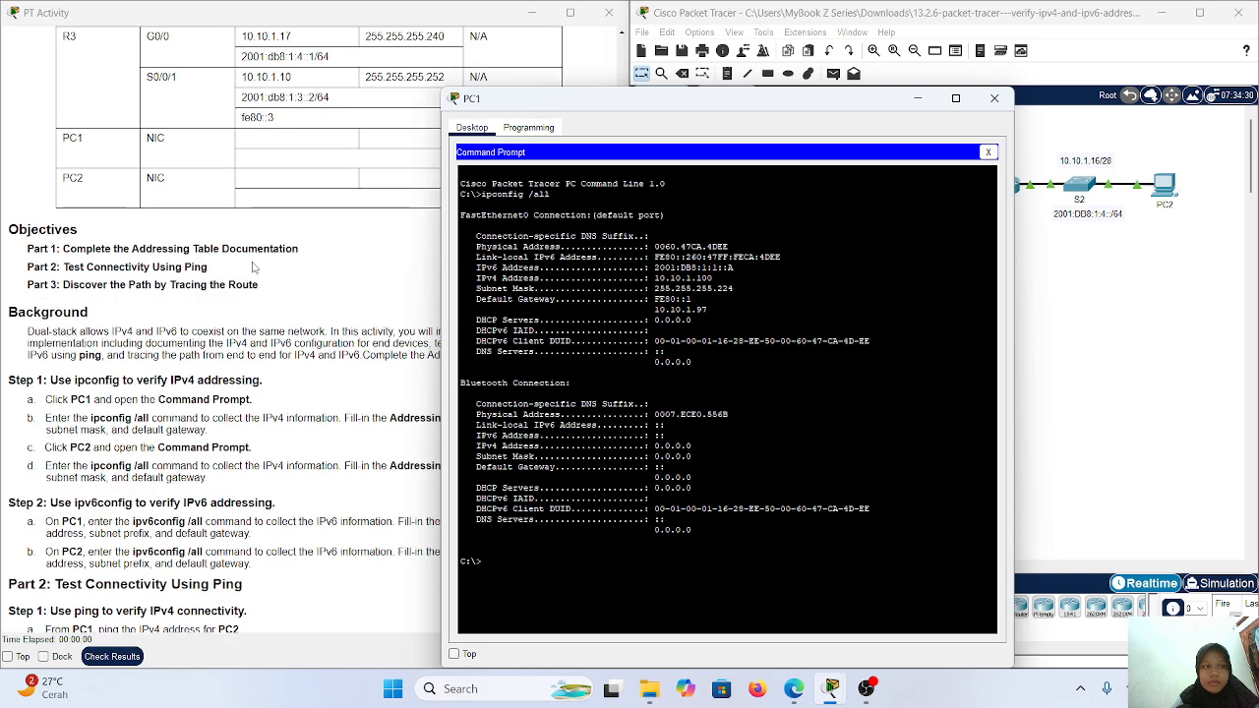
scroll(254, 265, up, 8)
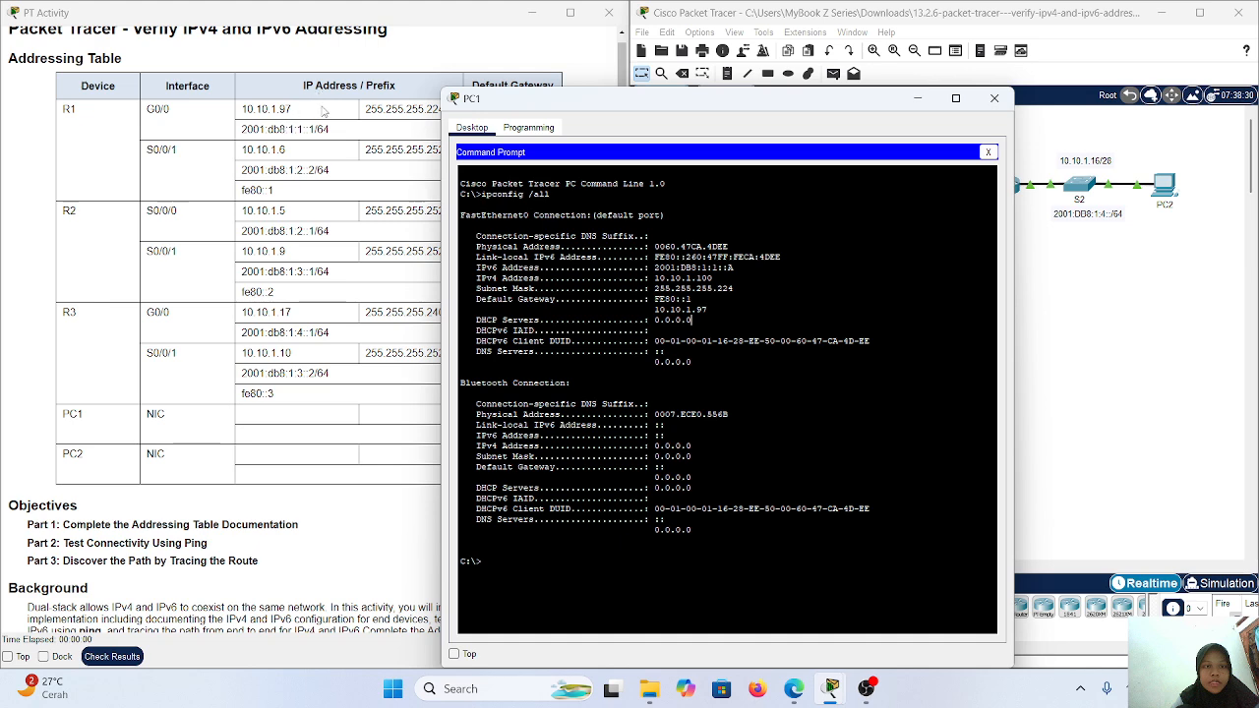
scroll(328, 272, down, 2)
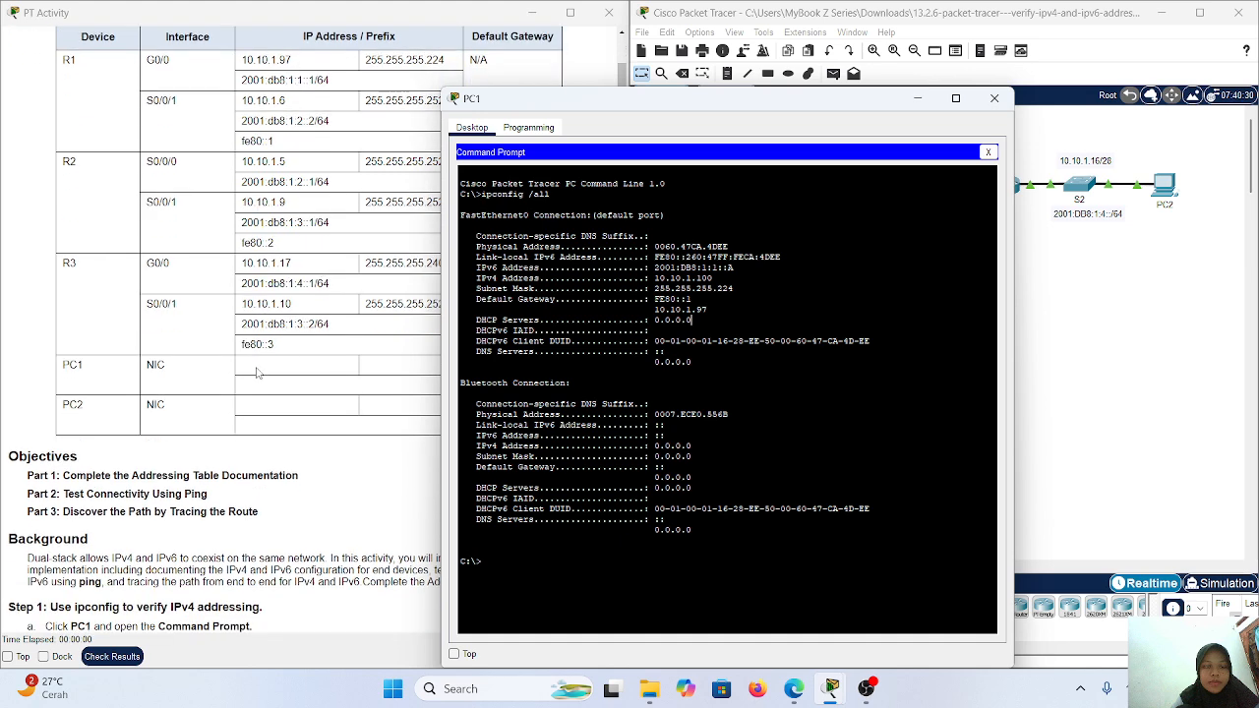
scroll(258, 372, up, 1)
scroll(256, 372, down, 6)
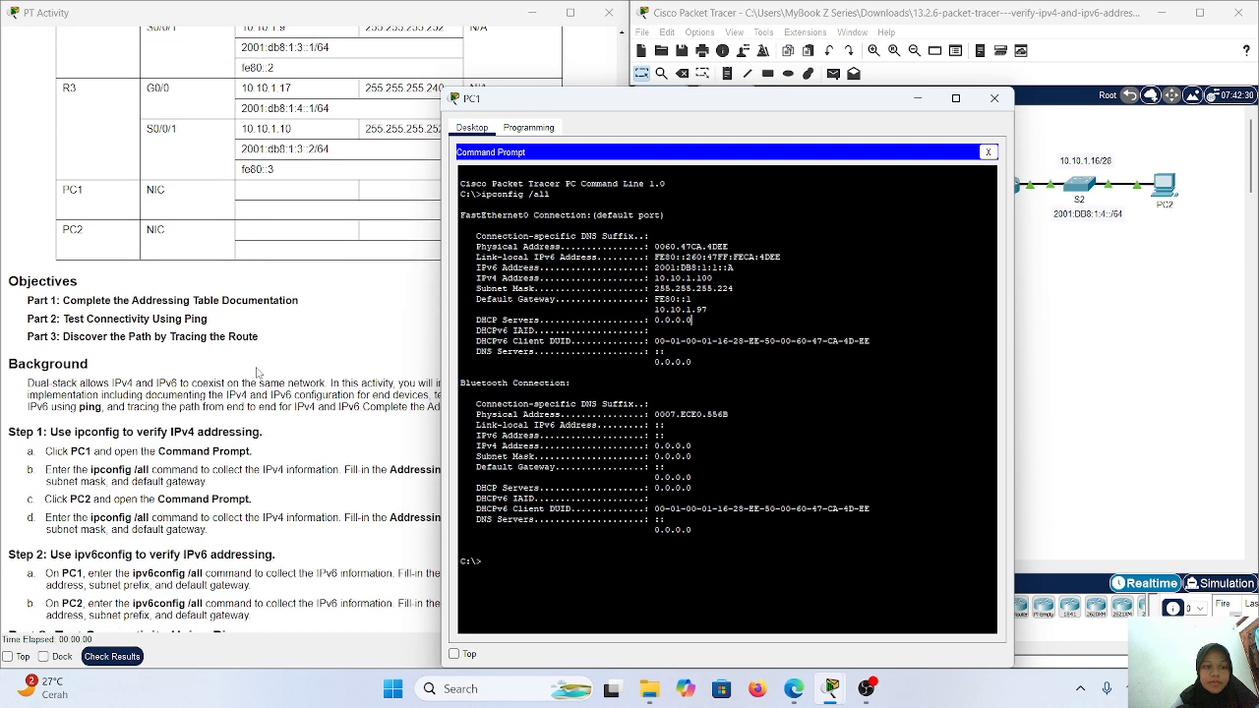
scroll(258, 372, down, 1)
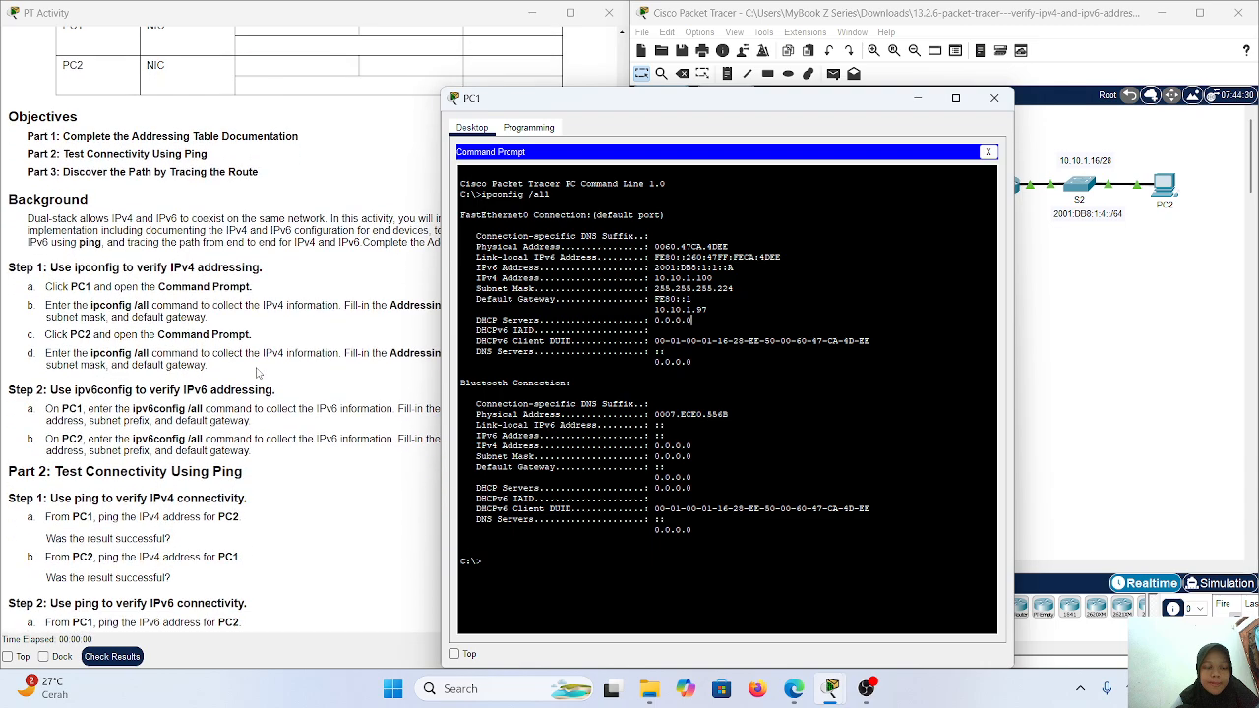
scroll(258, 371, down, 2)
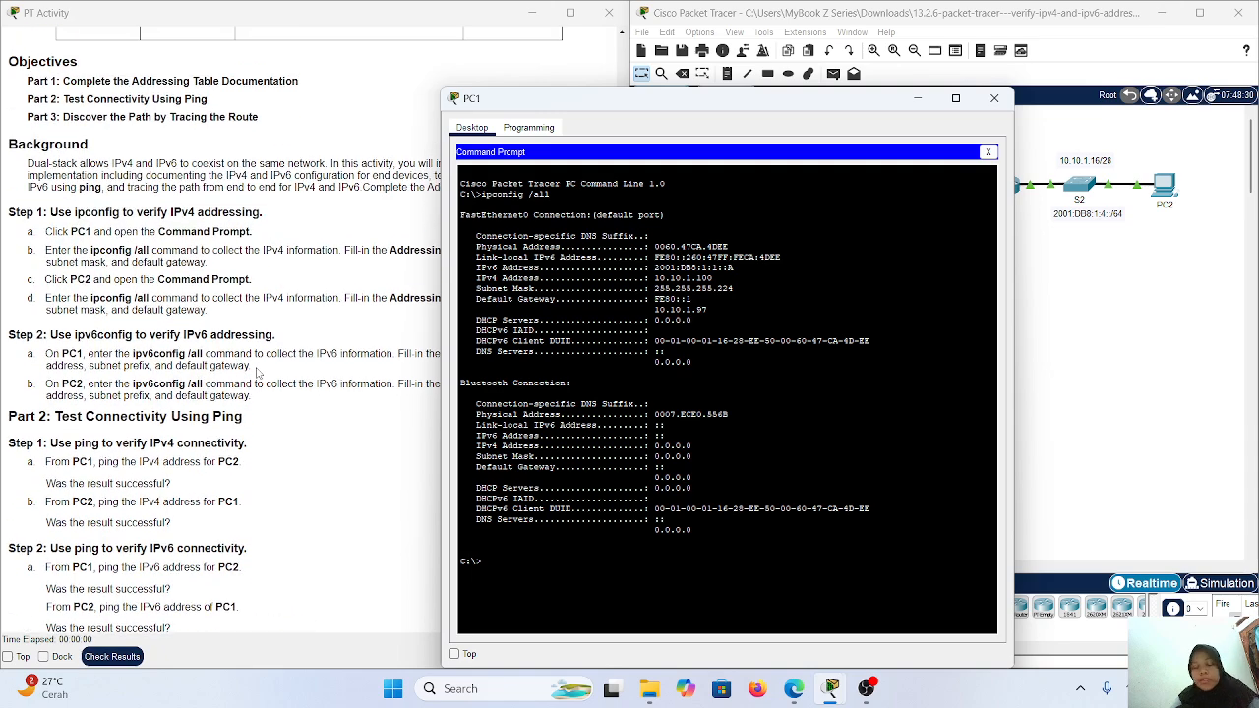
click(258, 372)
scroll(257, 372, up, 4)
scroll(257, 372, up, 1)
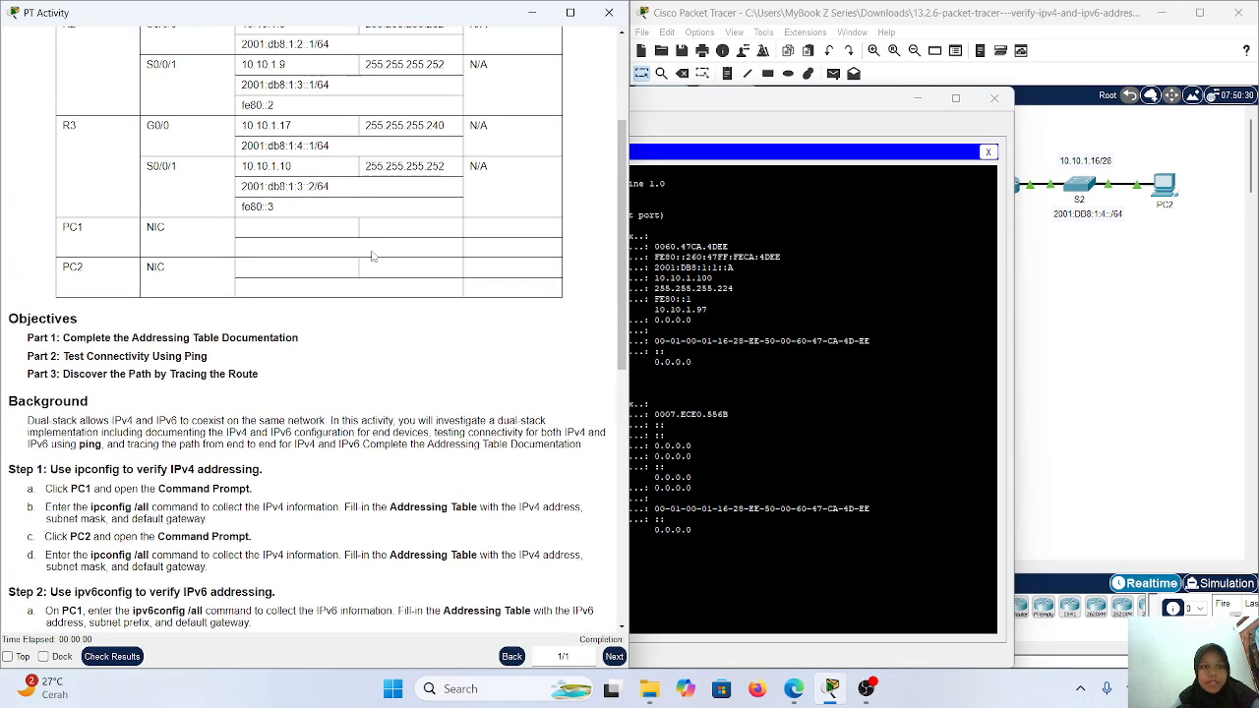
scroll(371, 256, up, 3)
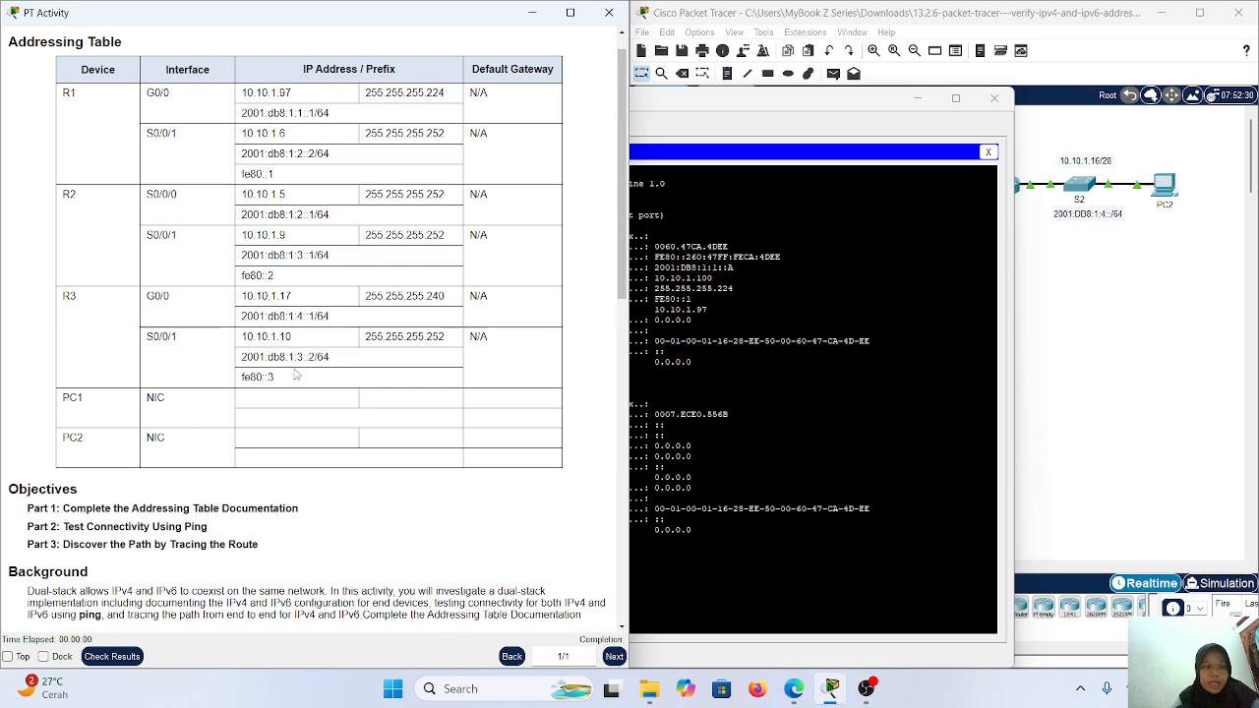
Step: Return to PC1's Command Prompt and highlight its IPv4 address, then its subnet mask, in the ipconfig output
click(713, 410)
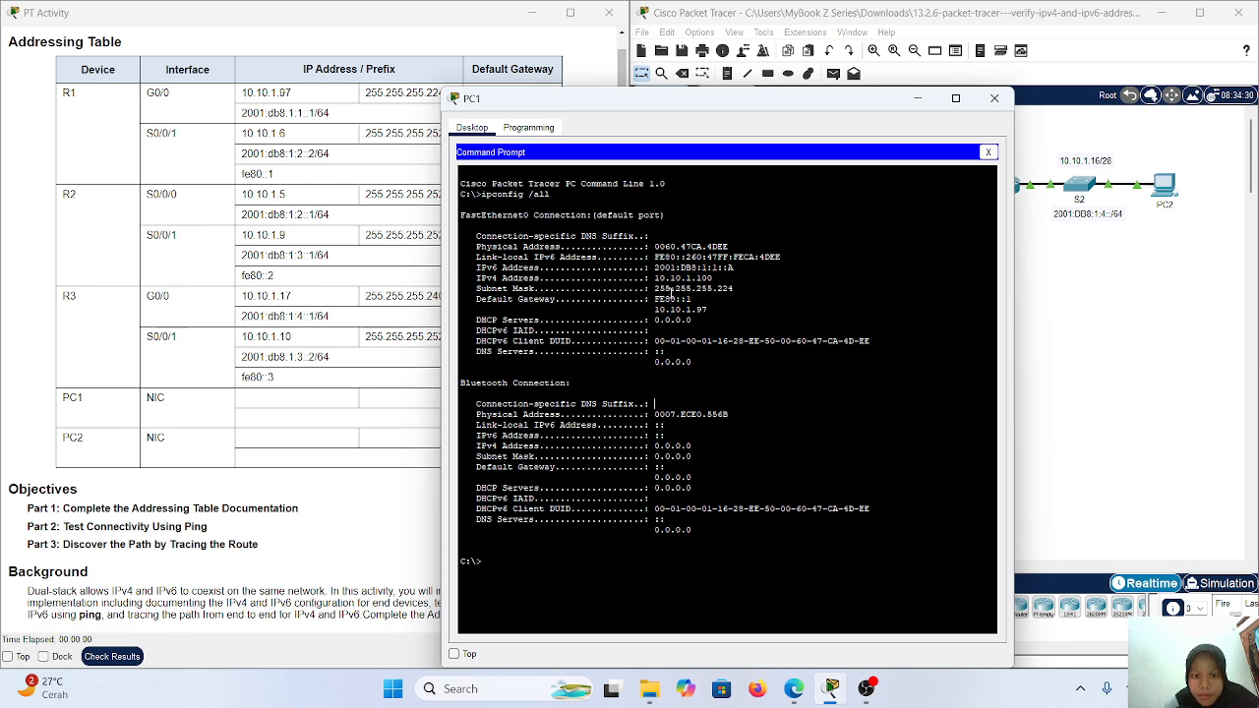
drag(654, 279, 715, 279)
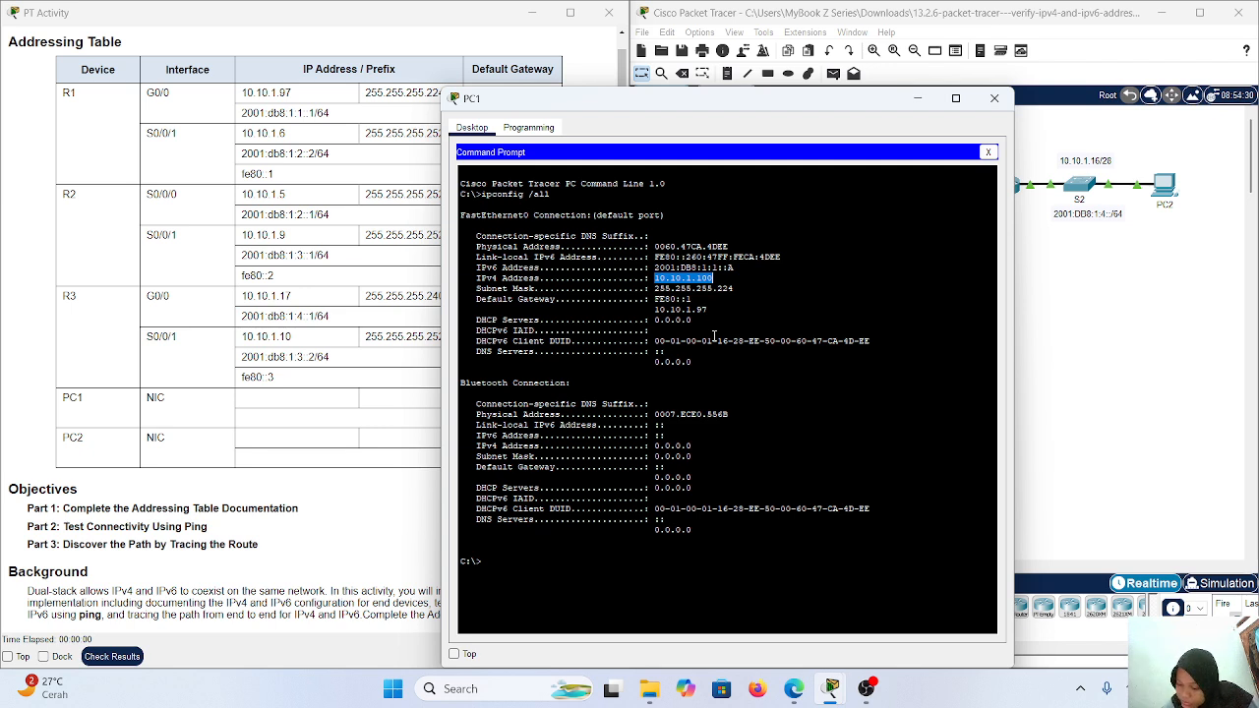
click(709, 326)
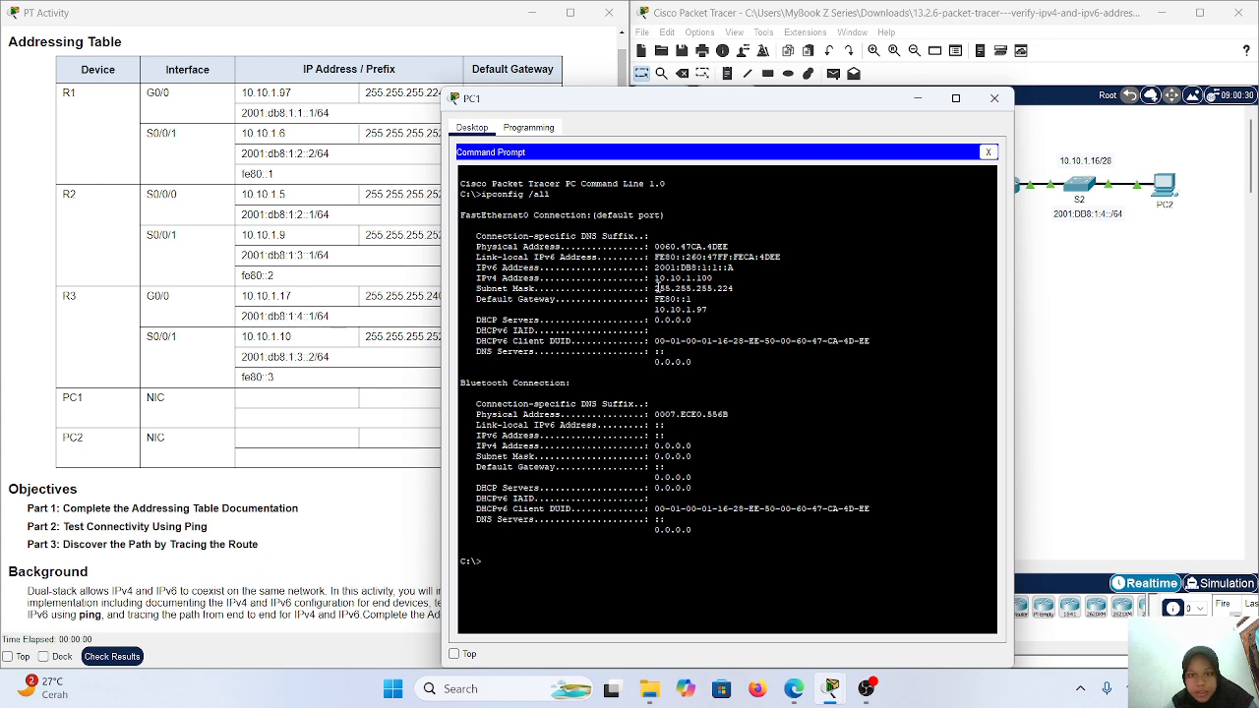
drag(656, 286, 736, 289)
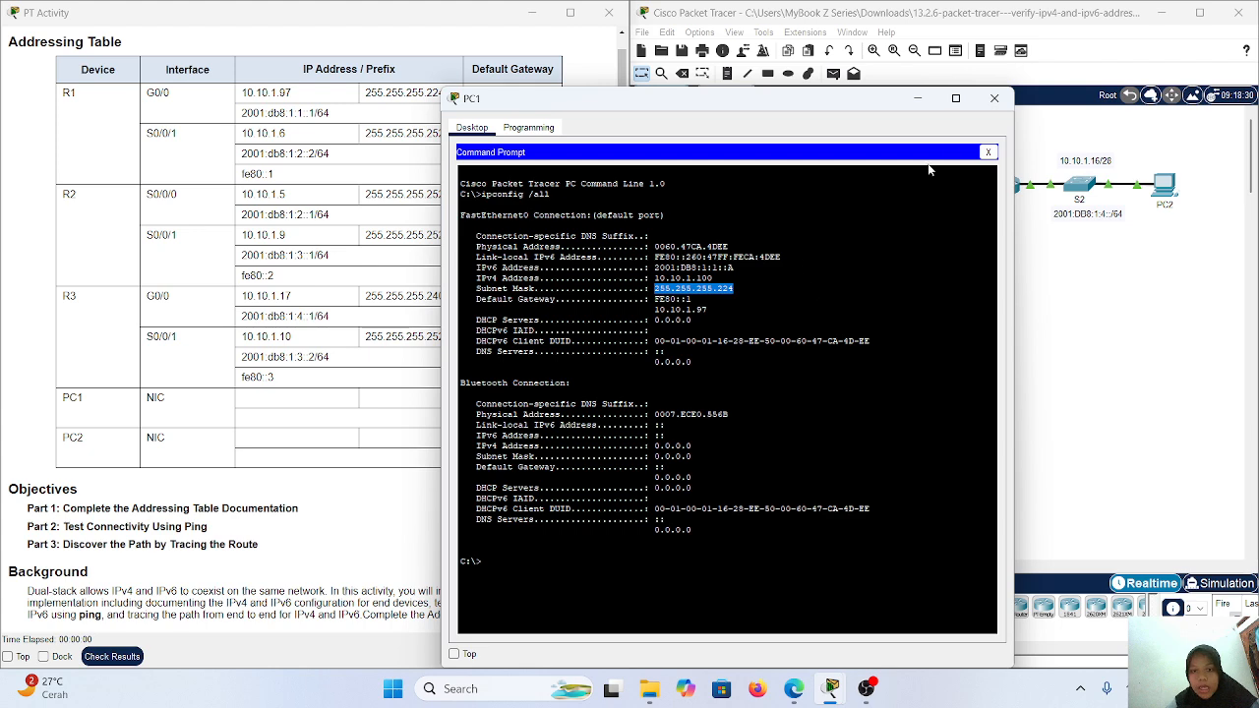
Step: Minimize PC1's window, open the Command Prompt on PC2 and run ipconfig /all to collect its addressing information
click(917, 98)
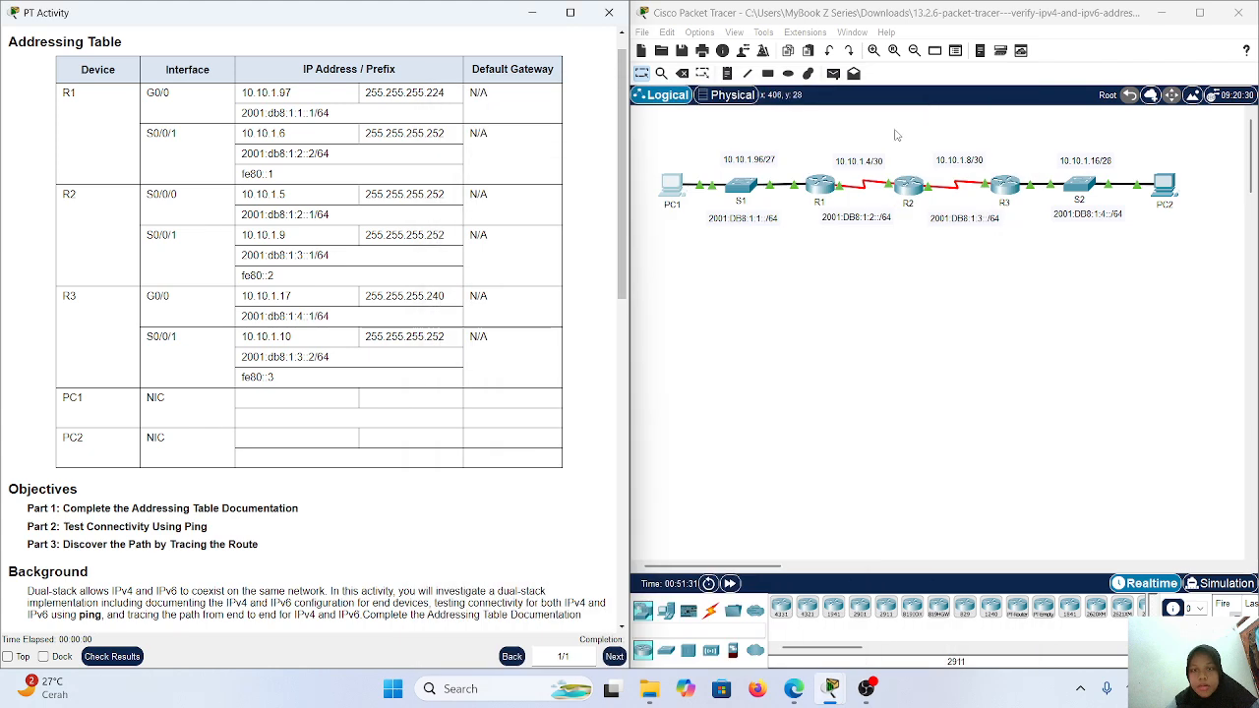
click(1105, 186)
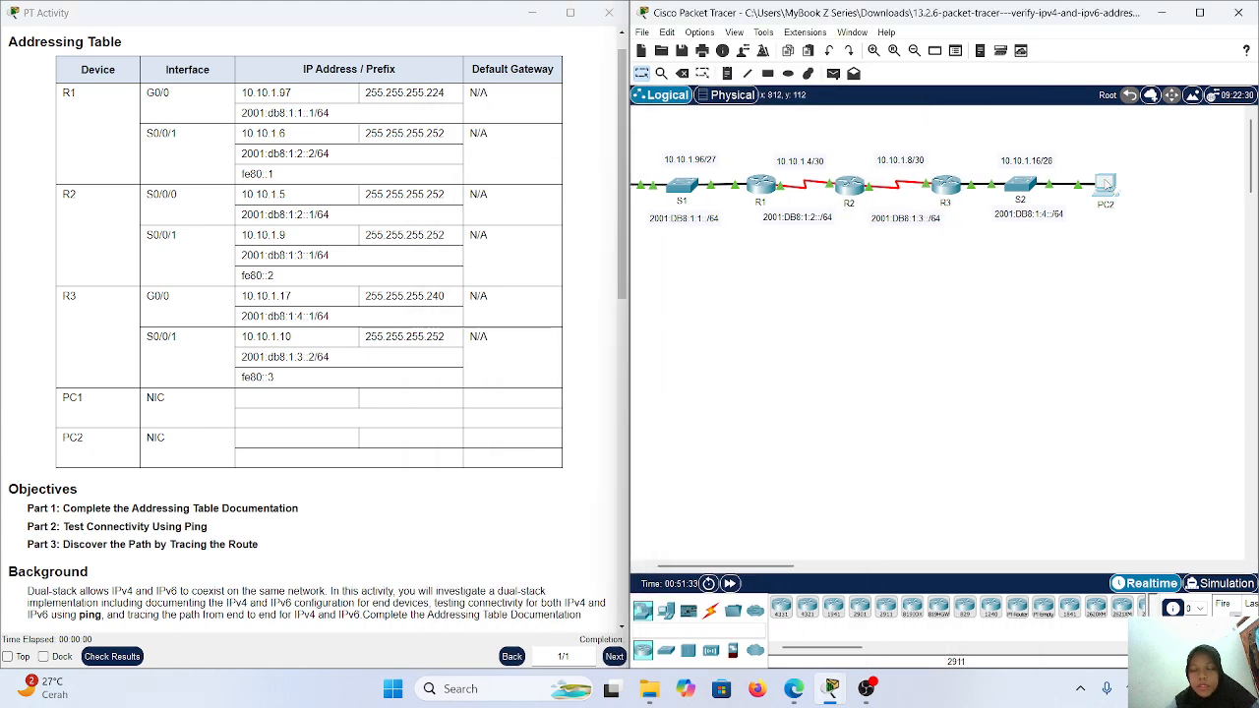
click(812, 205)
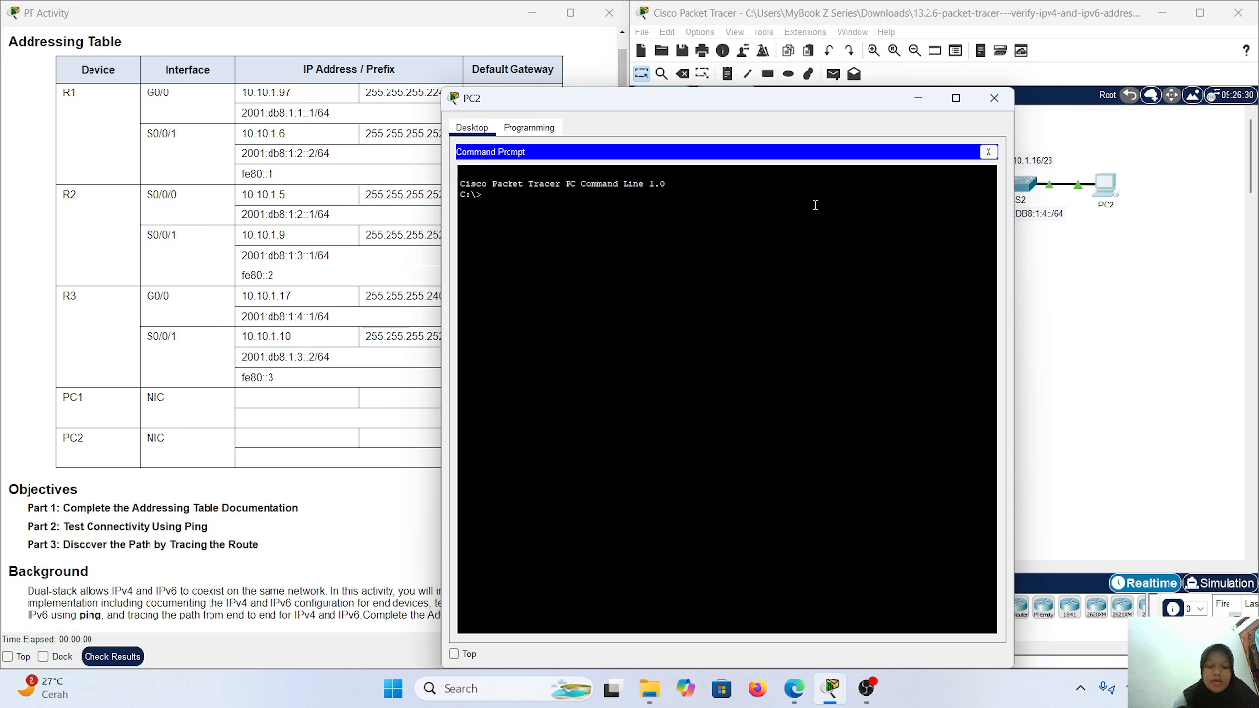
text(ipconfig)
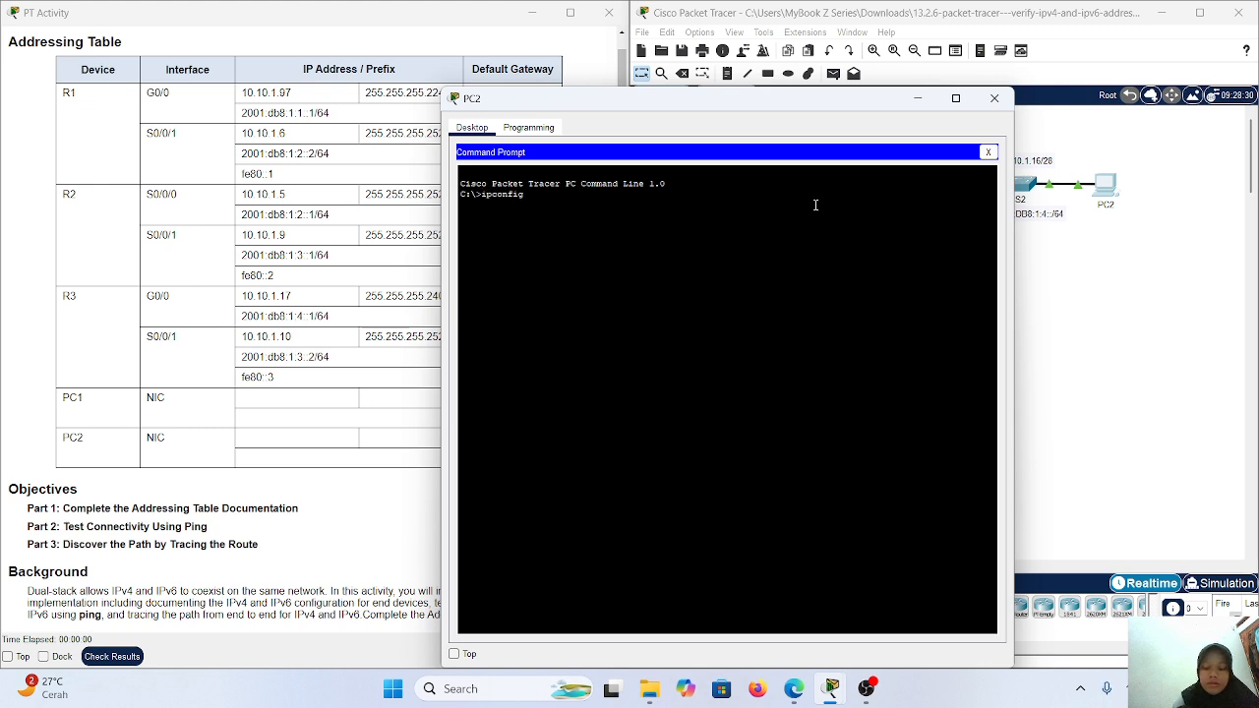
text( /all)
key(Return)
Step: Page through PC2's ipconfig /all output until the command finishes, and highlight its IPv4 address
key(Return)
key(Return)
key(Return)
key(Return)
key(Return)
key(Return)
key(Return)
key(Return)
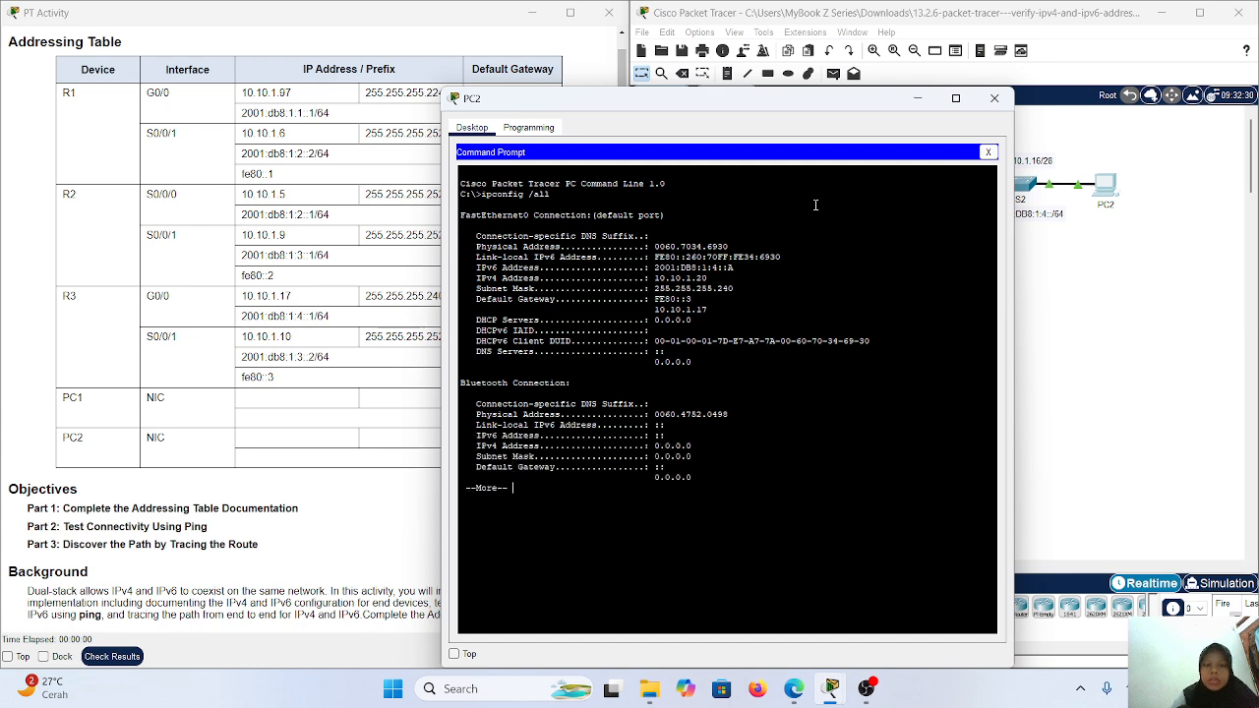
key(Return)
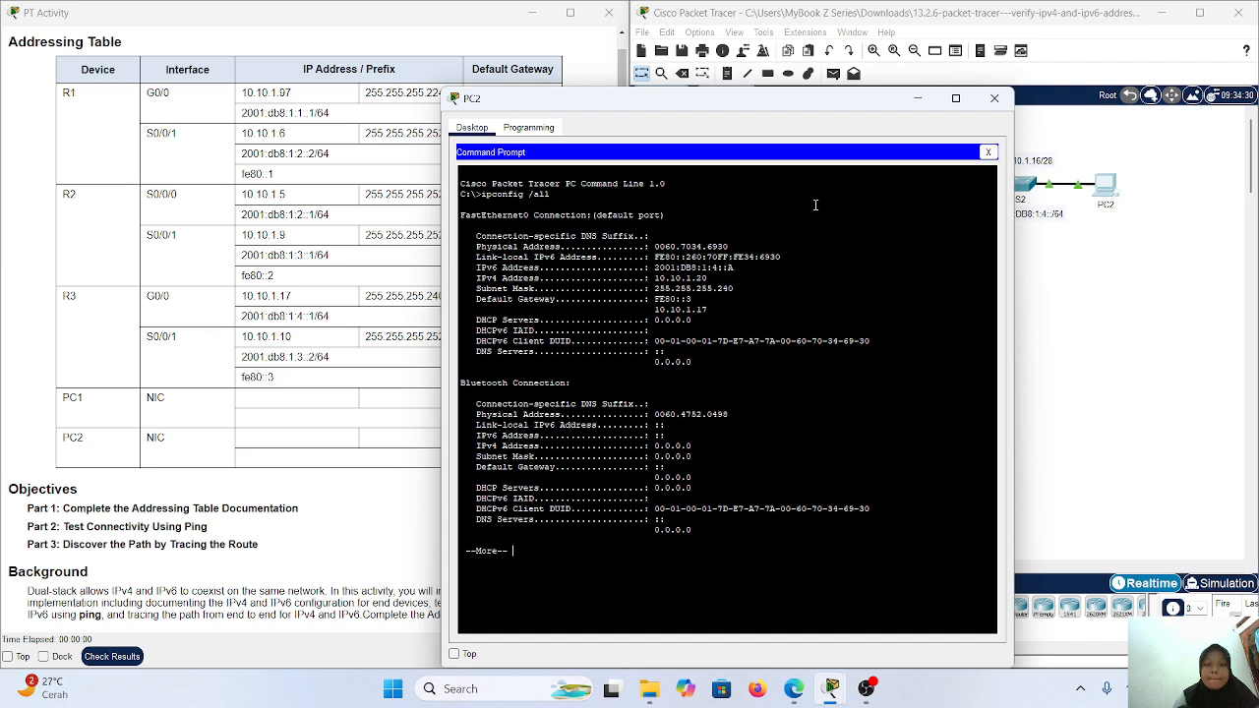
key(Return)
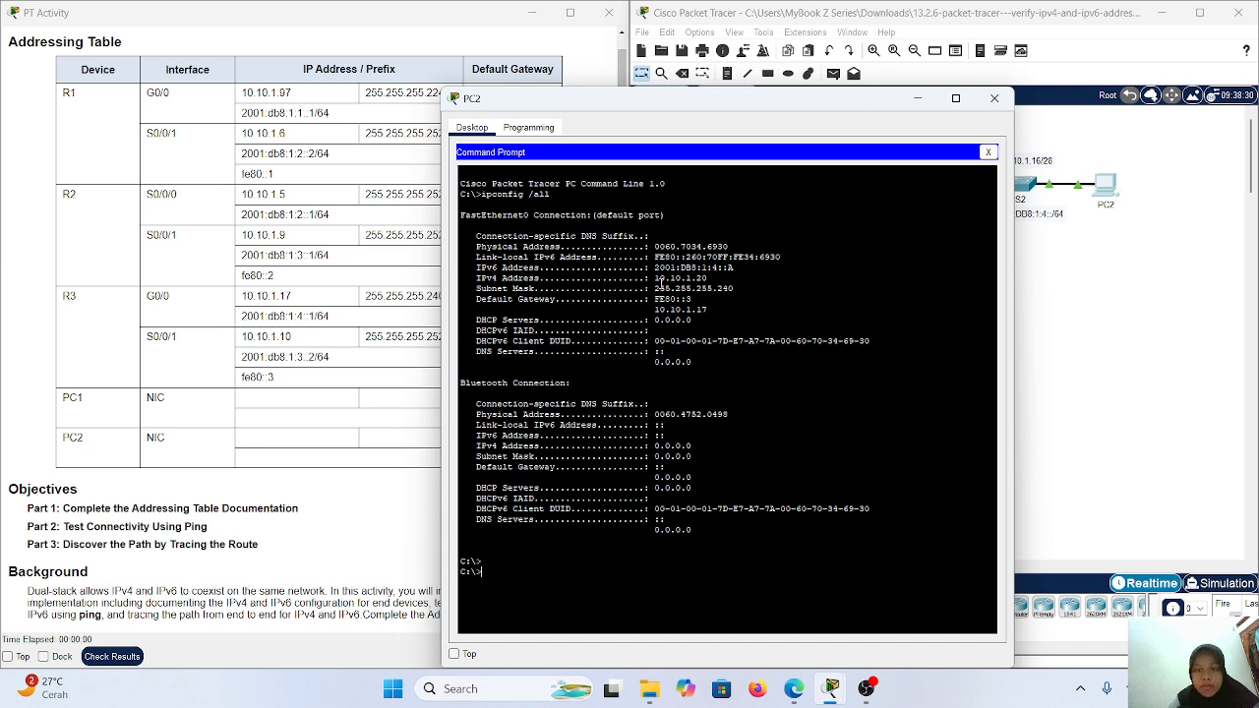
drag(654, 279, 719, 276)
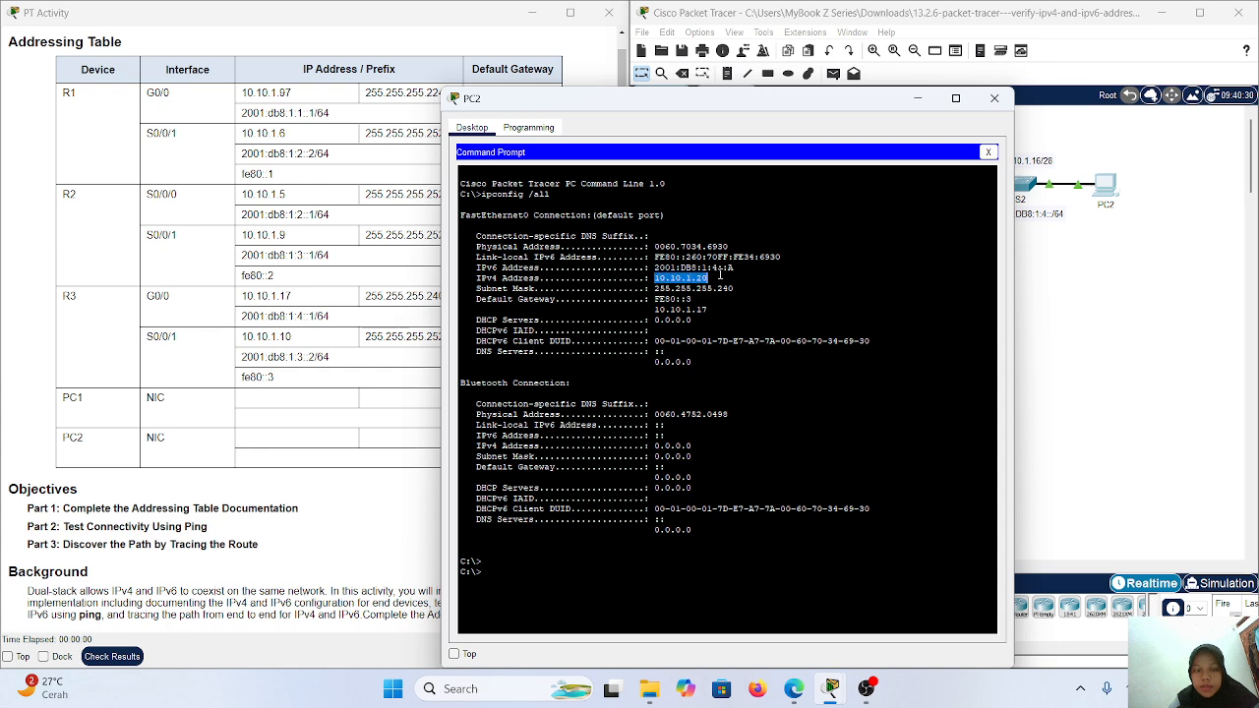
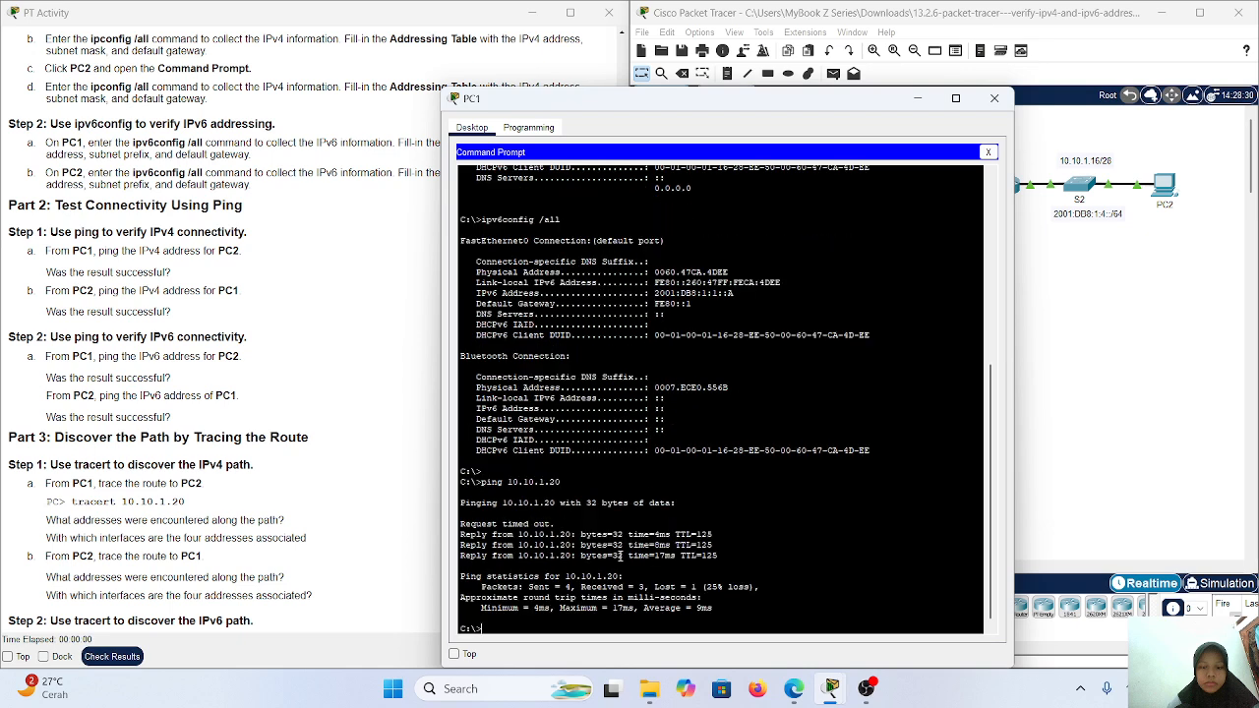
Step: Repeat the ping to PC2's IPv4 address 10.10.1.20 from PC1
scroll(669, 532, up, 1)
scroll(671, 532, down, 1)
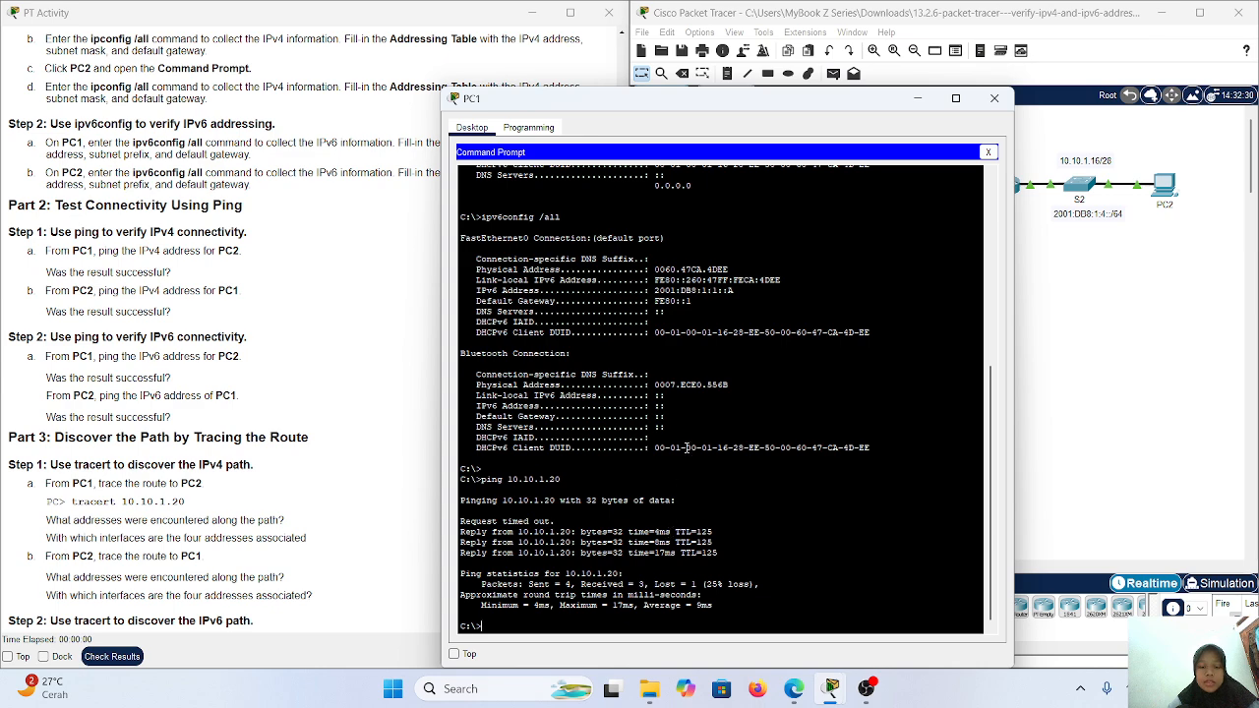
key(Up)
key(Return)
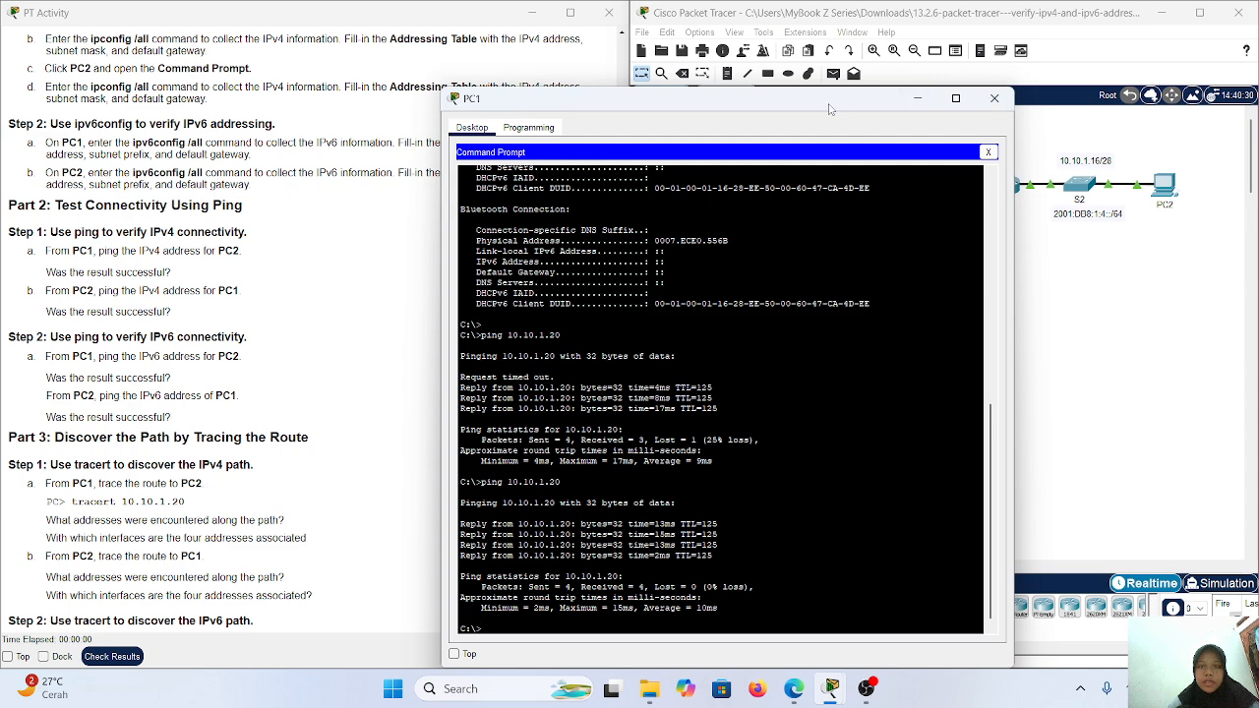
Step: Shrink and move the PC1 window to uncover PC2 in the topology, and review the ping results against the Part 2 instructions
drag(448, 95, 597, 209)
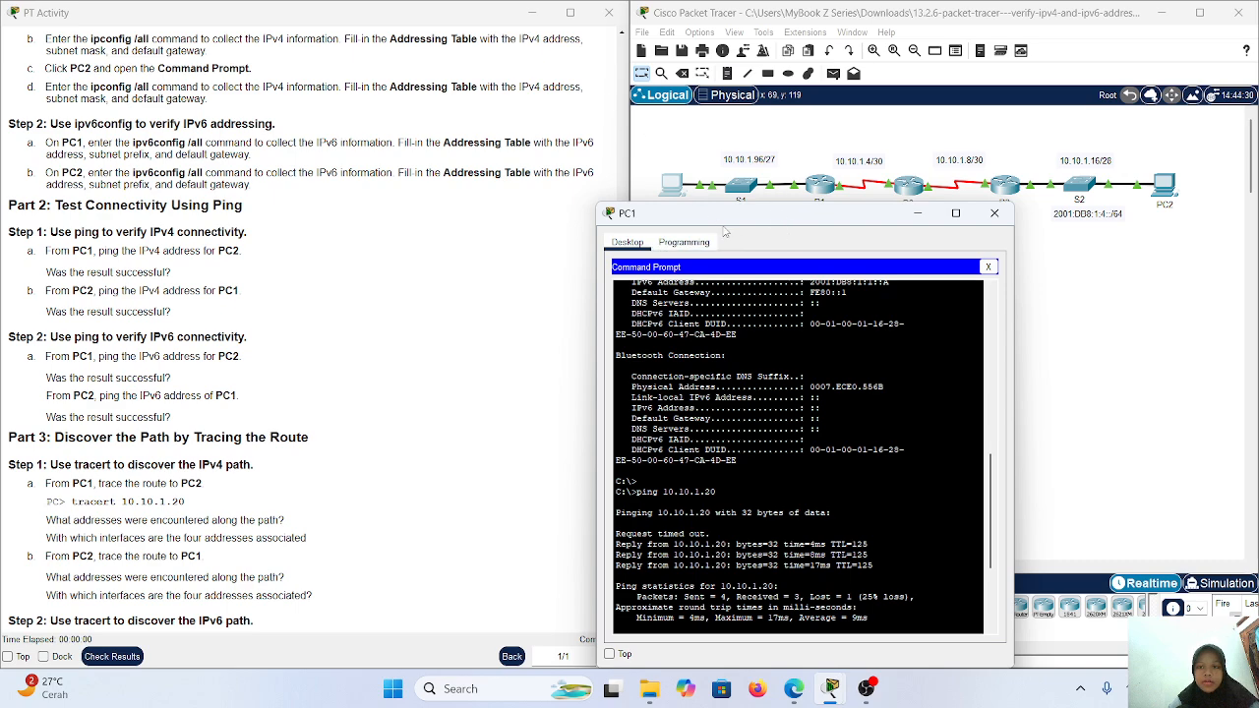
drag(771, 224, 586, 45)
scroll(621, 226, down, 3)
scroll(759, 429, down, 2)
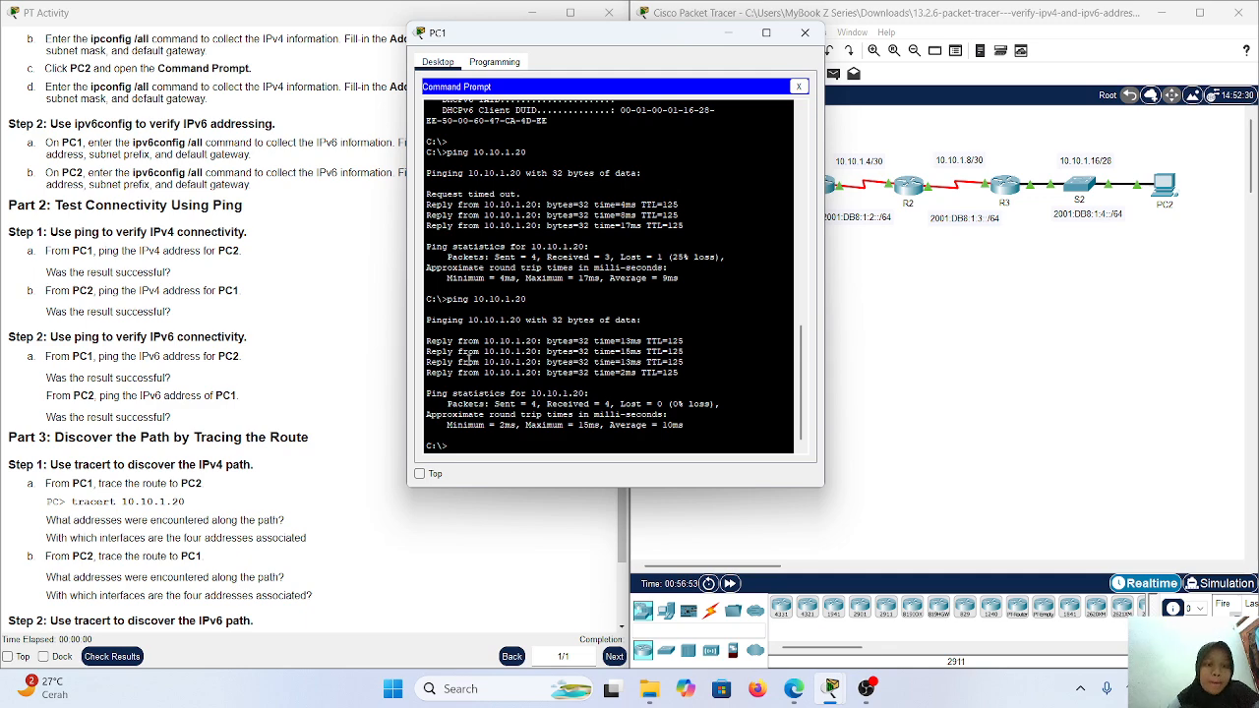
scroll(609, 284, up, 3)
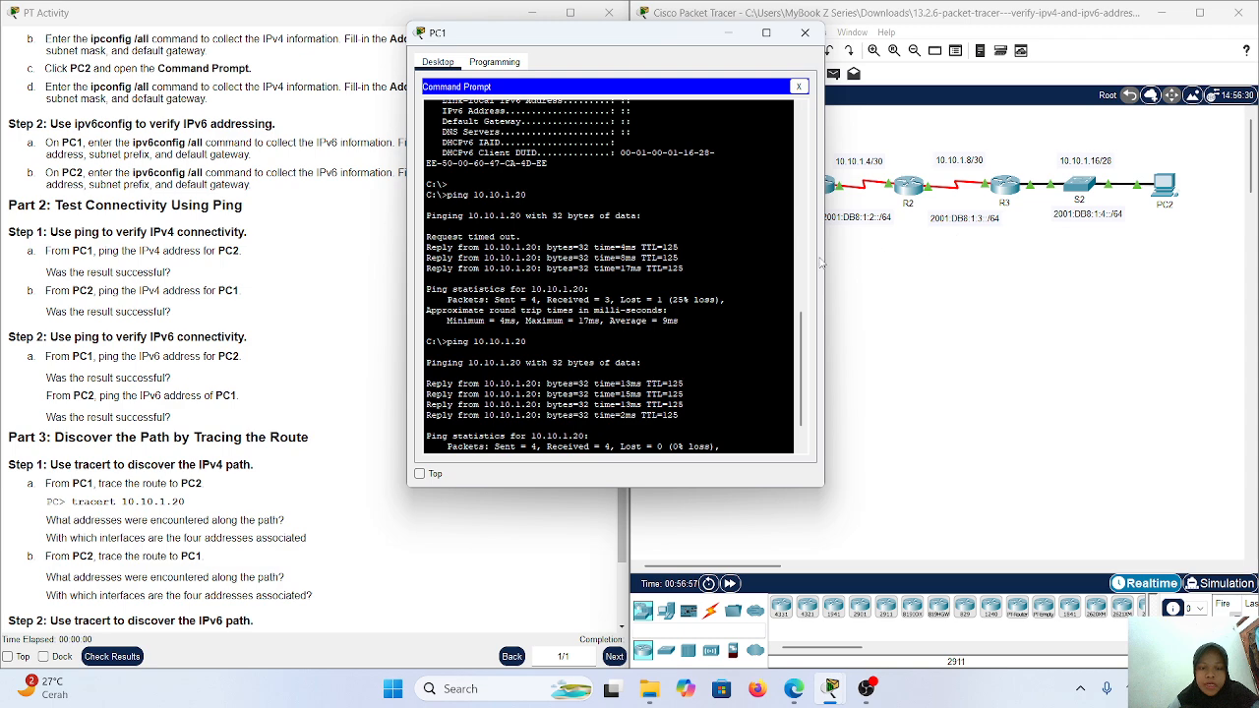
scroll(153, 267, up, 2)
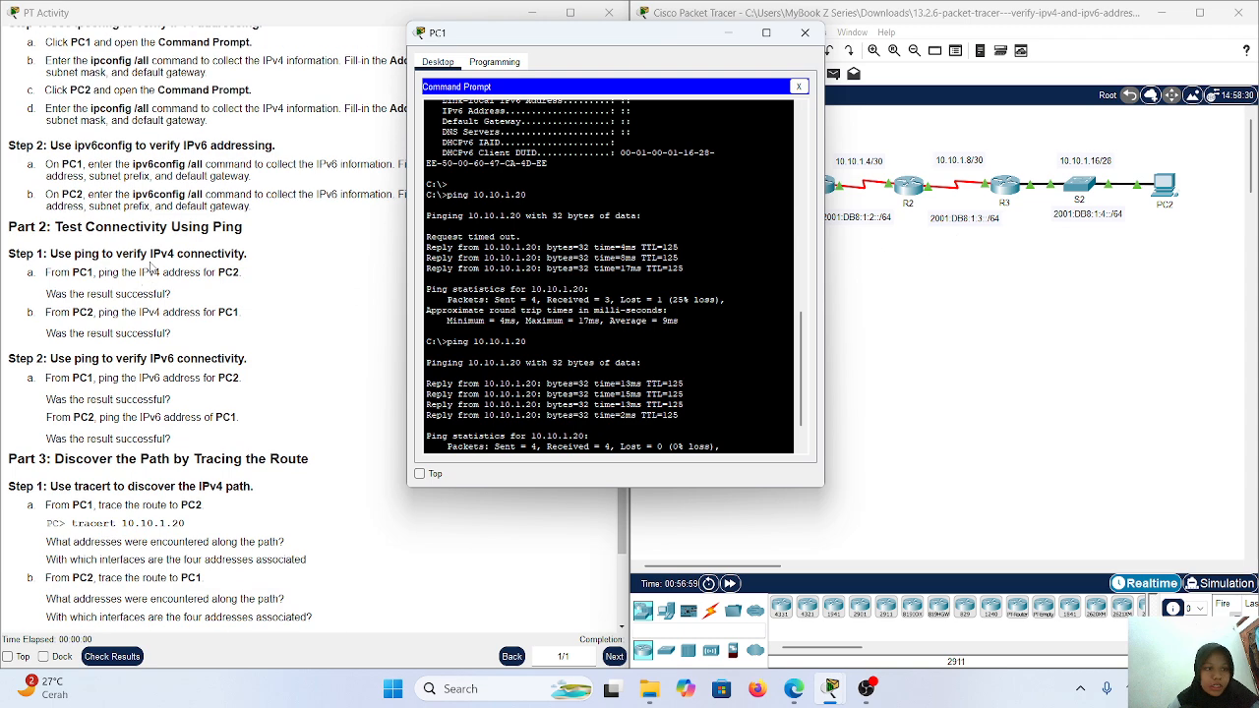
scroll(100, 292, down, 1)
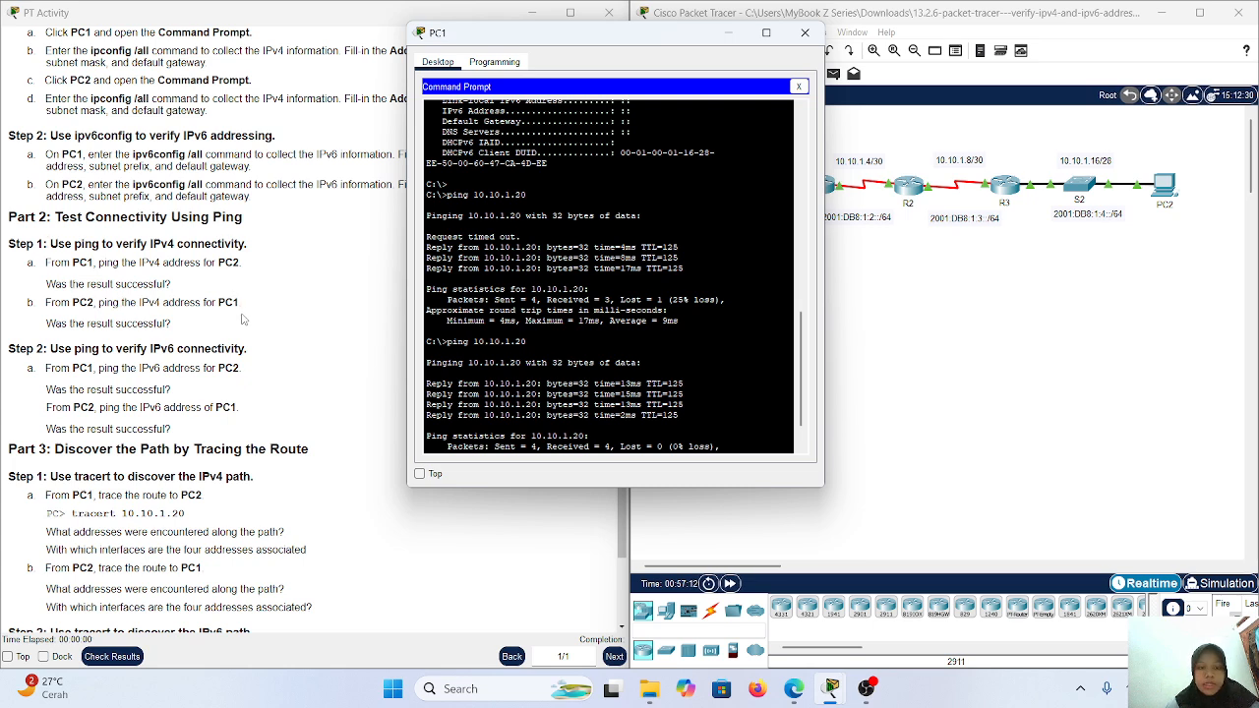
scroll(178, 323, down, 1)
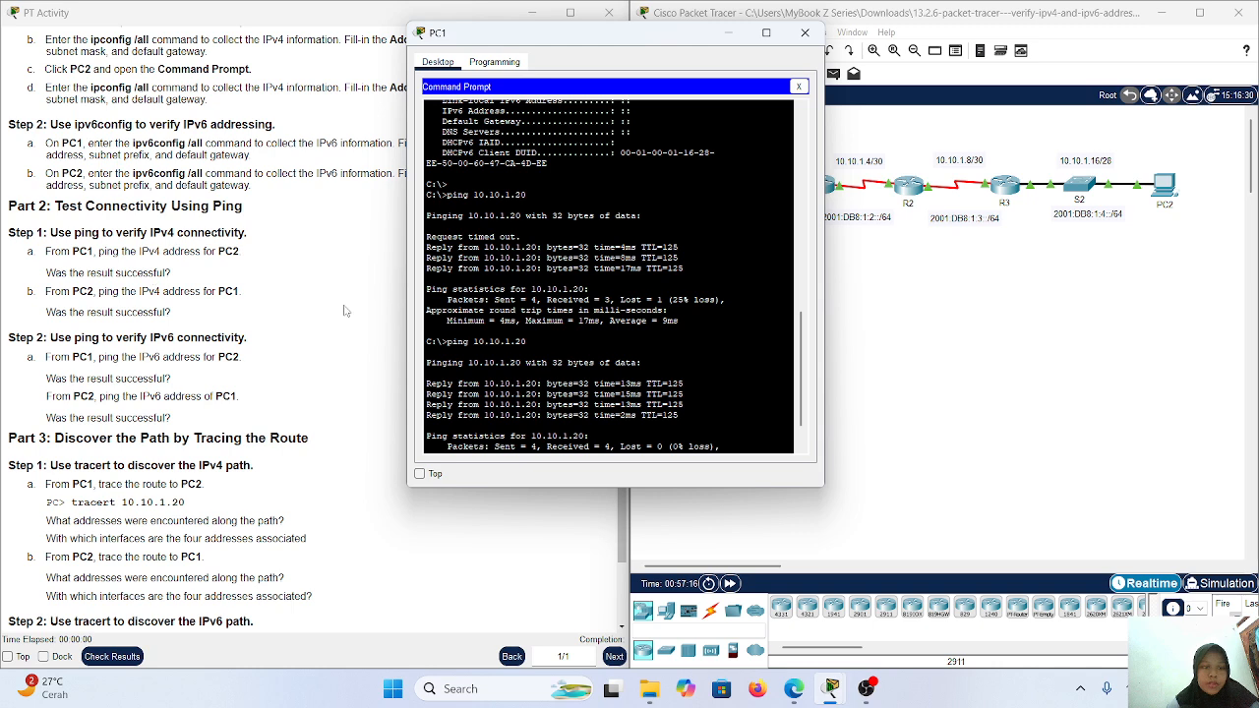
scroll(534, 339, up, 10)
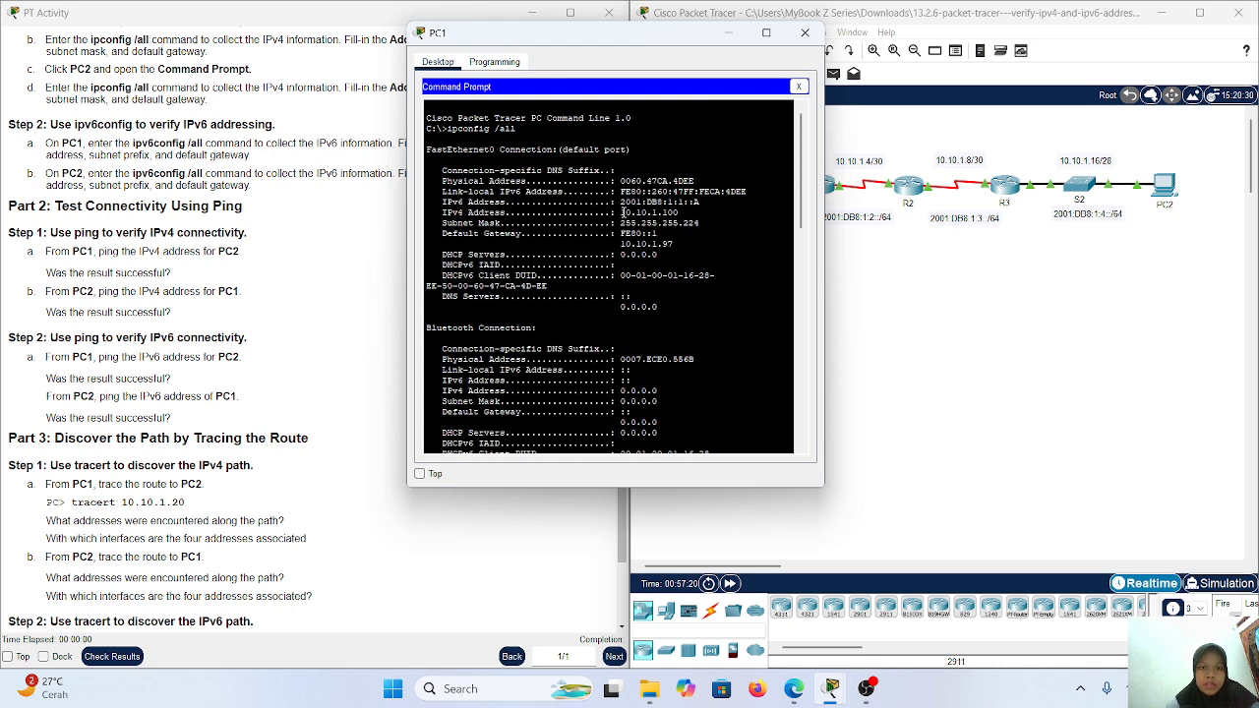
drag(621, 212, 676, 212)
right_click(679, 212)
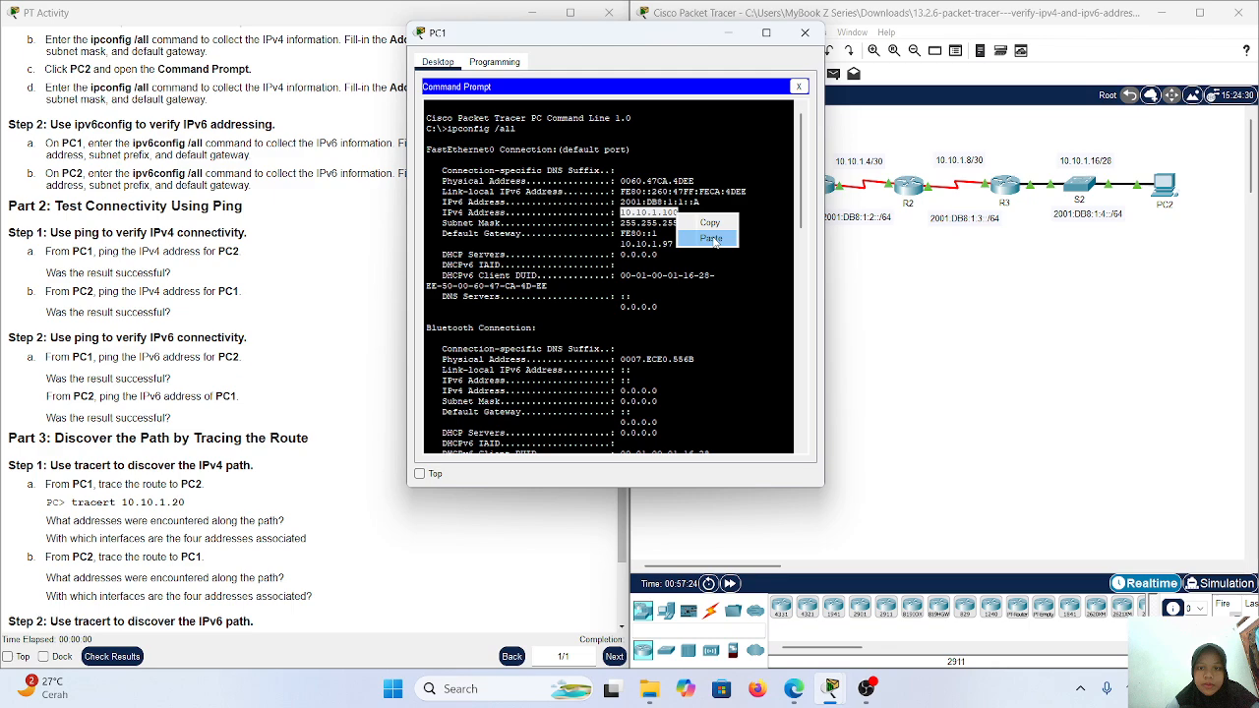
click(714, 237)
scroll(714, 237, up, 10)
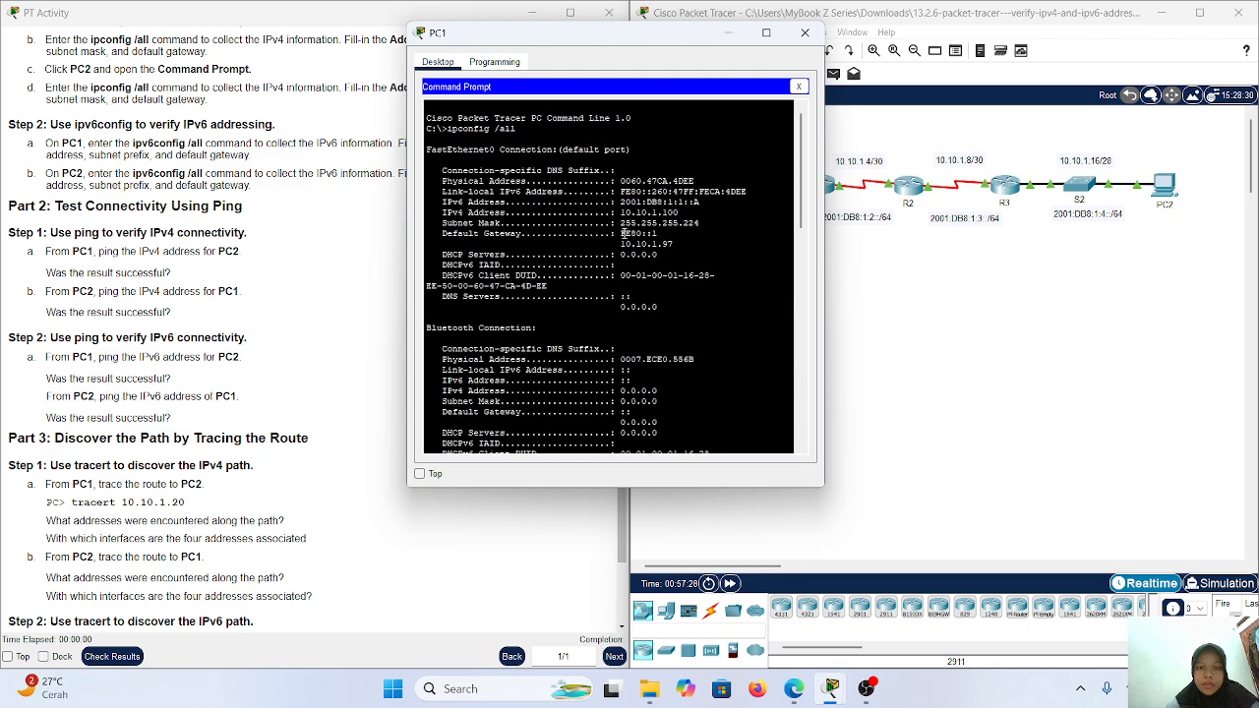
Step: Copy PC1's IPv4 address from its ipconfig output and bring up PC2's Command Prompt
drag(621, 214, 678, 214)
right_click(679, 216)
click(712, 227)
drag(1019, 321, 1163, 187)
click(1091, 250)
scroll(1090, 250, right, 3)
click(1025, 189)
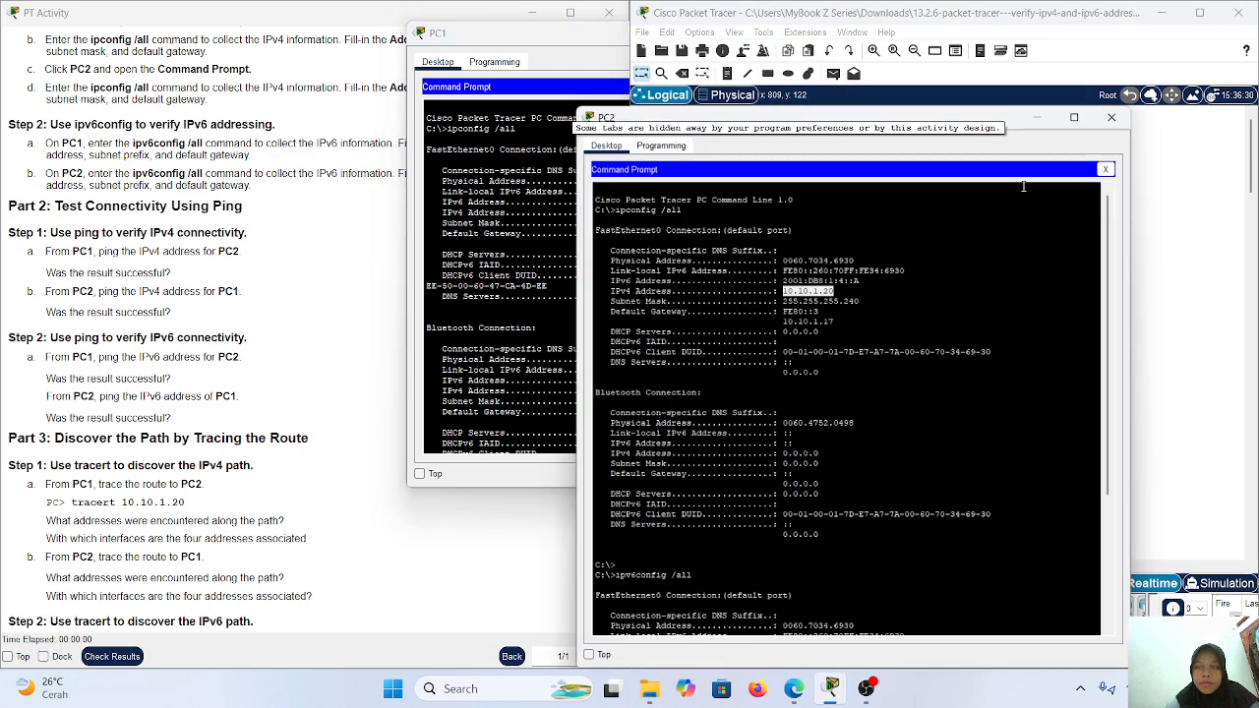
Step: Ping PC1's IPv4 address 10.10.1.100 from PC2, using the copied address
scroll(795, 417, down, 5)
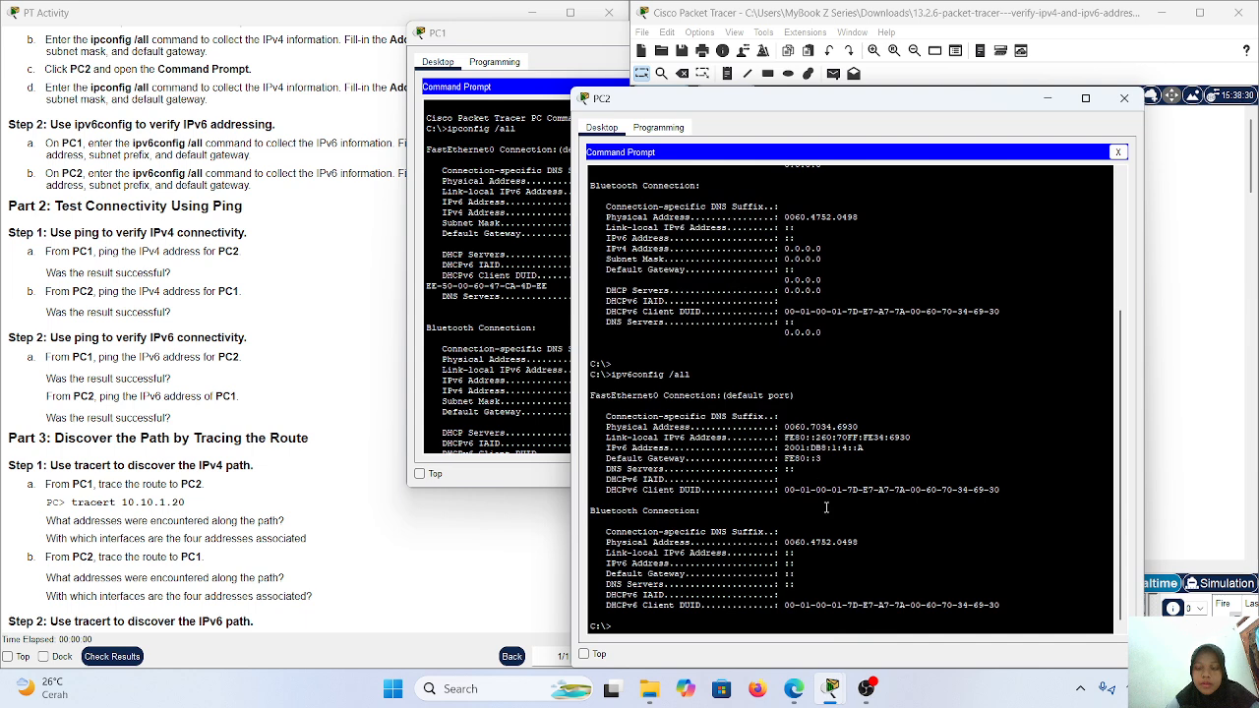
text(ping)
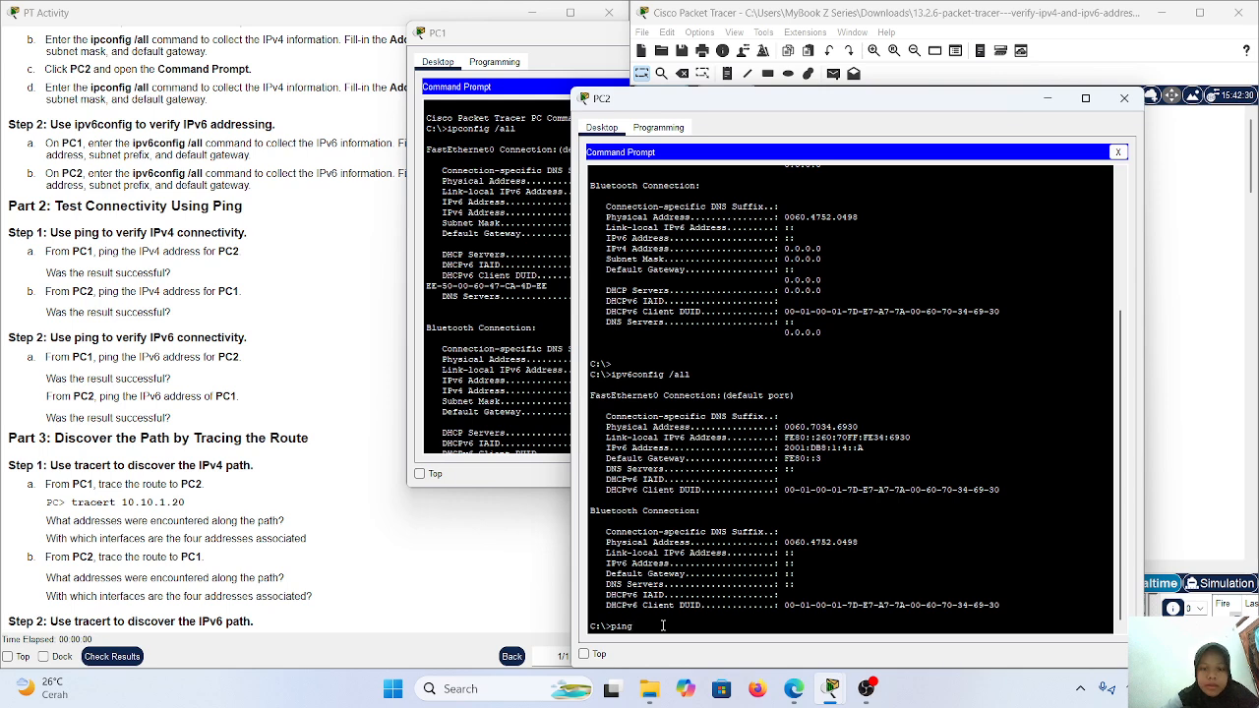
right_click(653, 683)
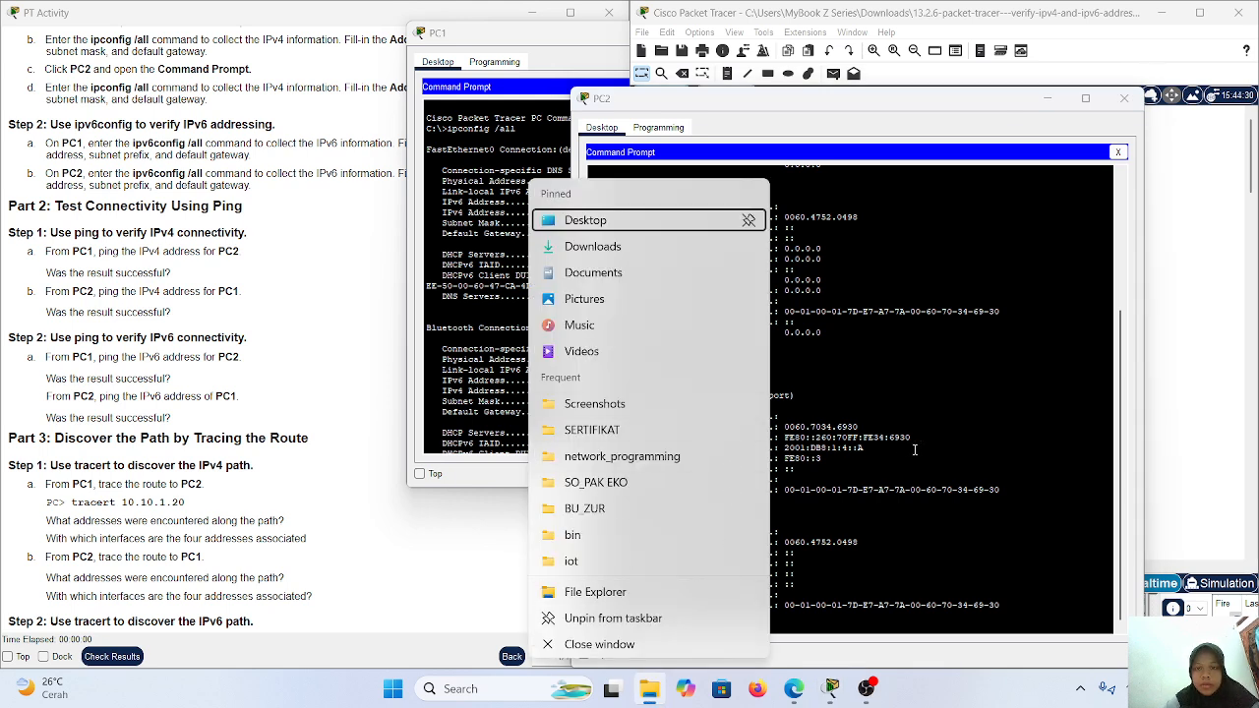
drag(911, 450, 840, 500)
drag(725, 582, 673, 628)
right_click(672, 627)
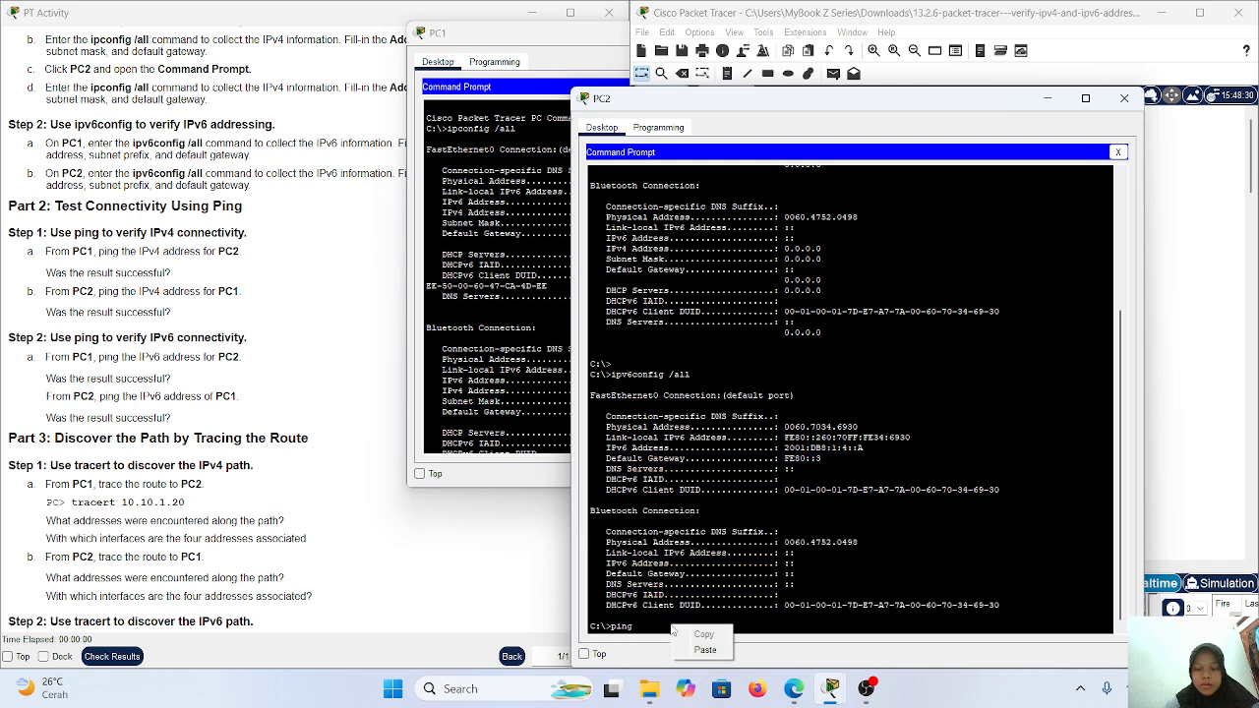
click(705, 650)
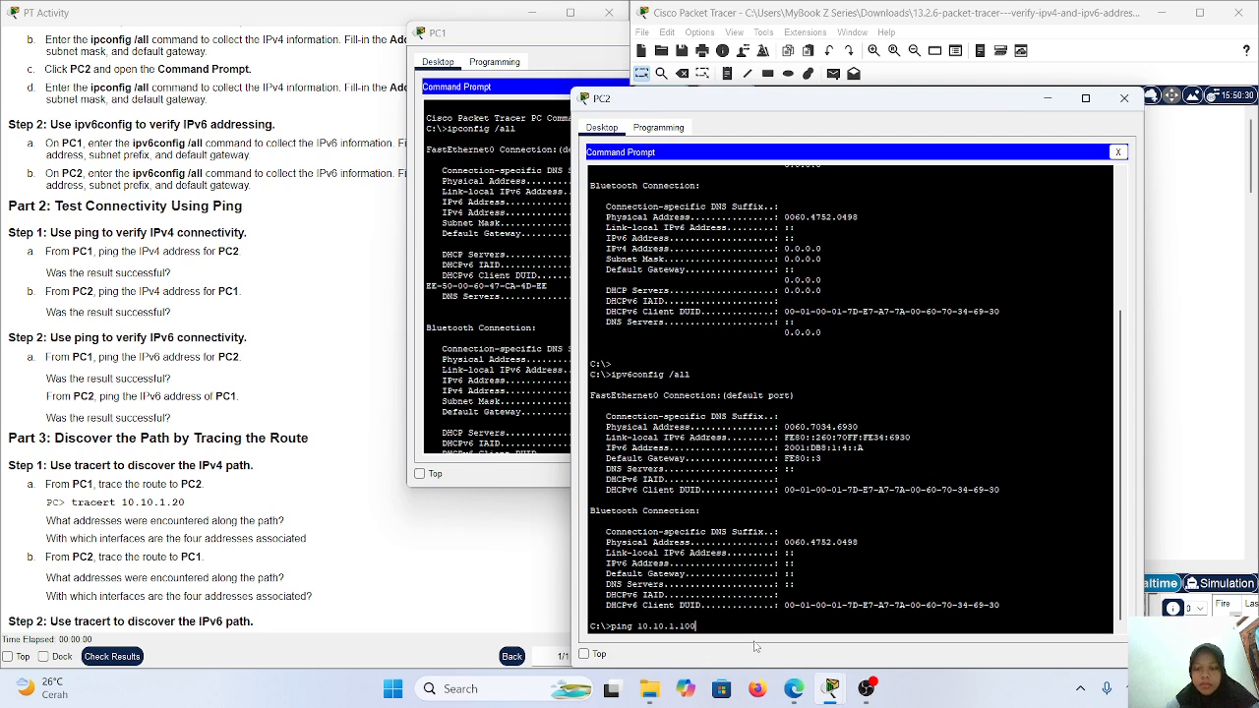
key(Return)
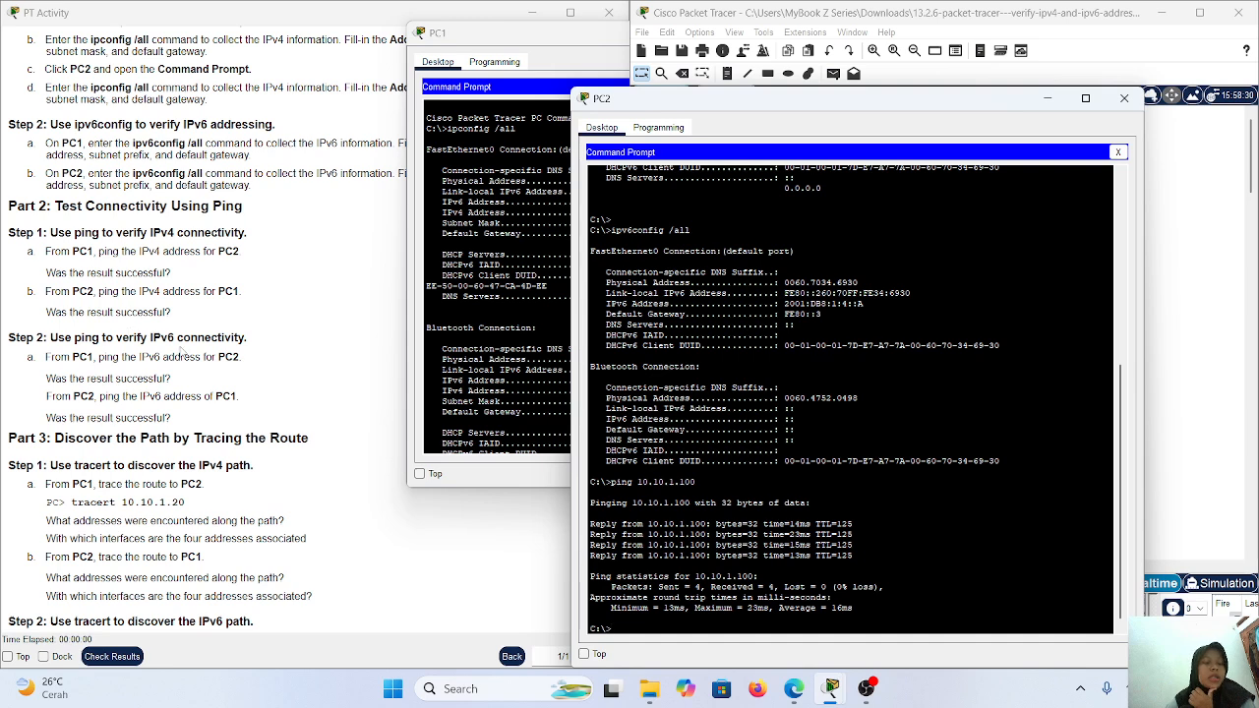
Step: Copy PC2's IPv6 address 2001:DB8:1:4::A from its ipv6config /all output for the IPv6 connectivity test in Part 2
scroll(181, 350, down, 1)
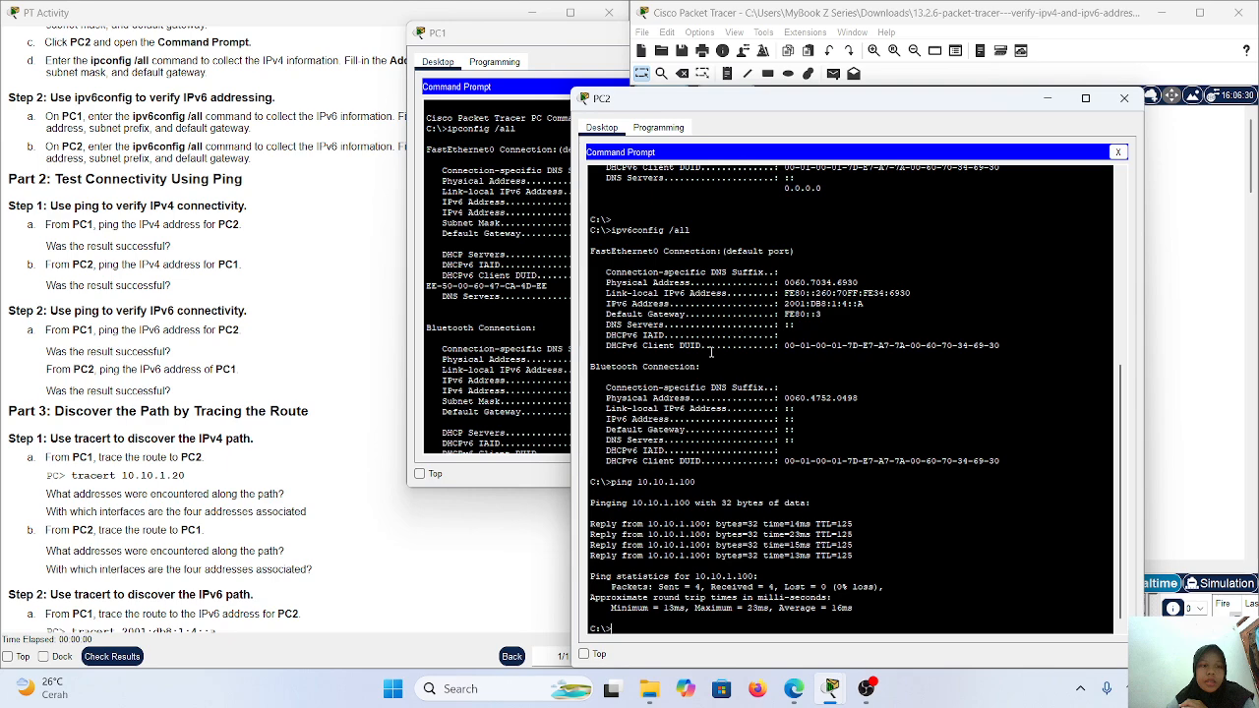
scroll(733, 330, up, 10)
scroll(711, 351, down, 10)
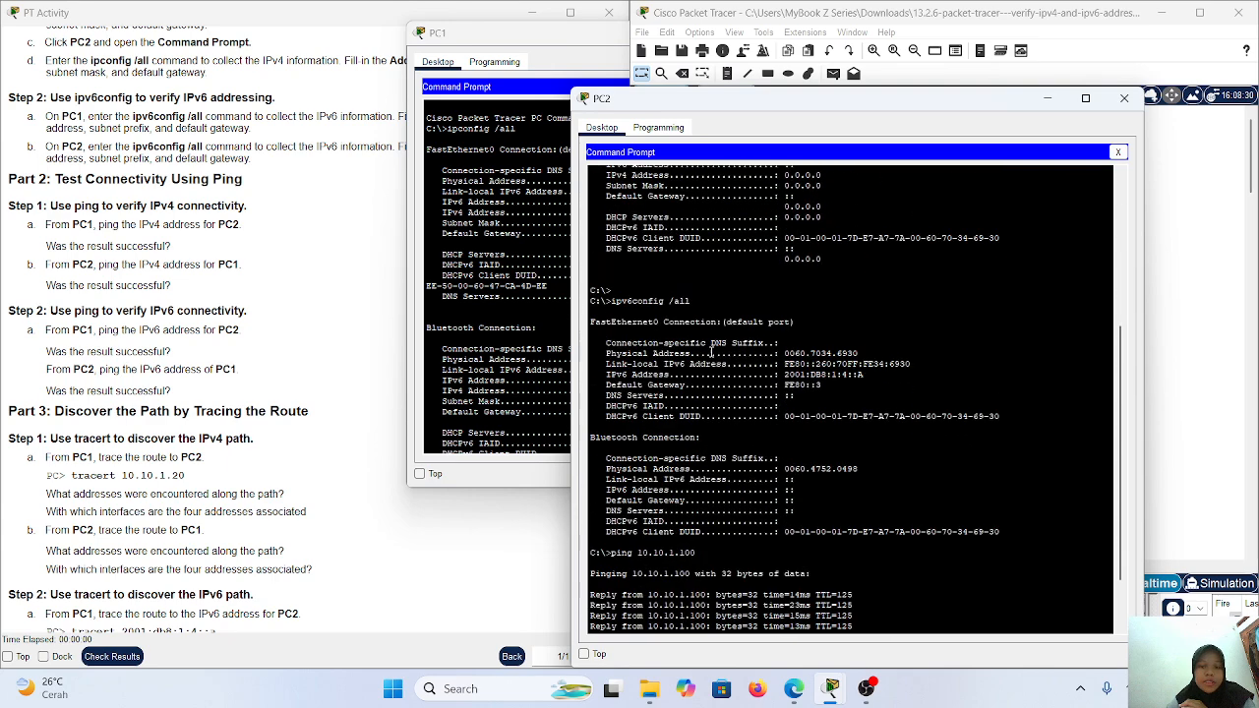
scroll(786, 305, down, 1)
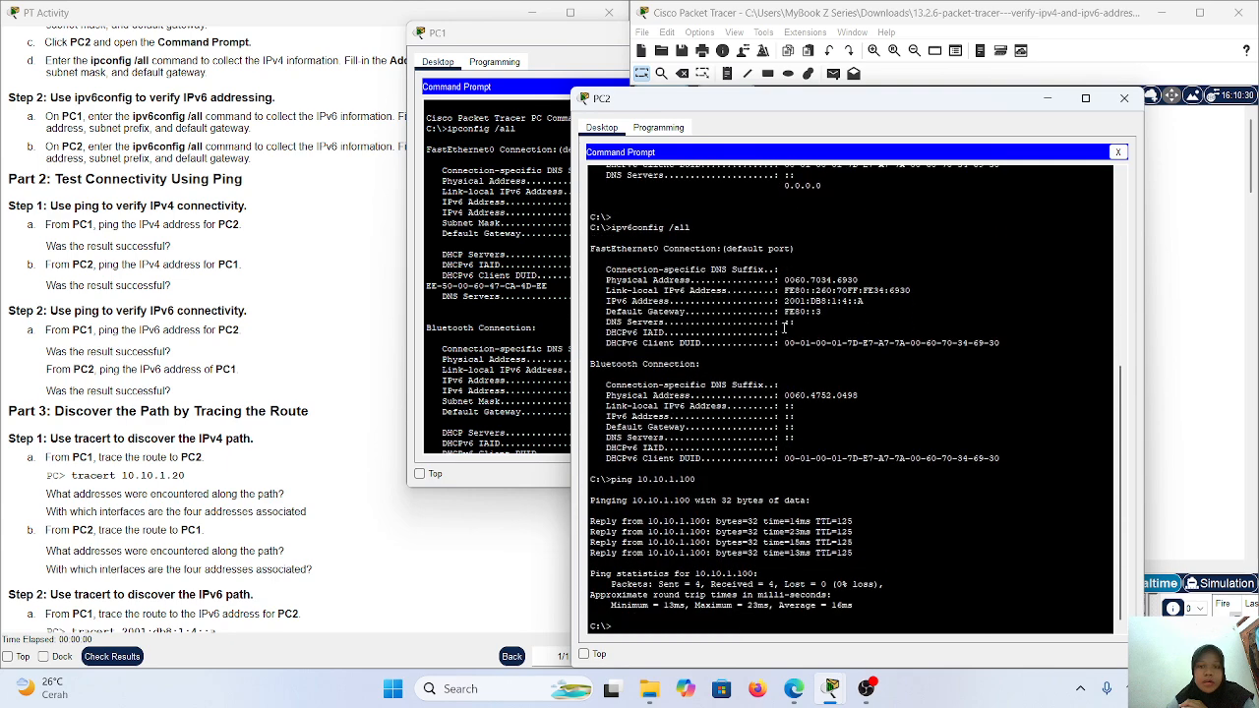
scroll(748, 244, up, 1)
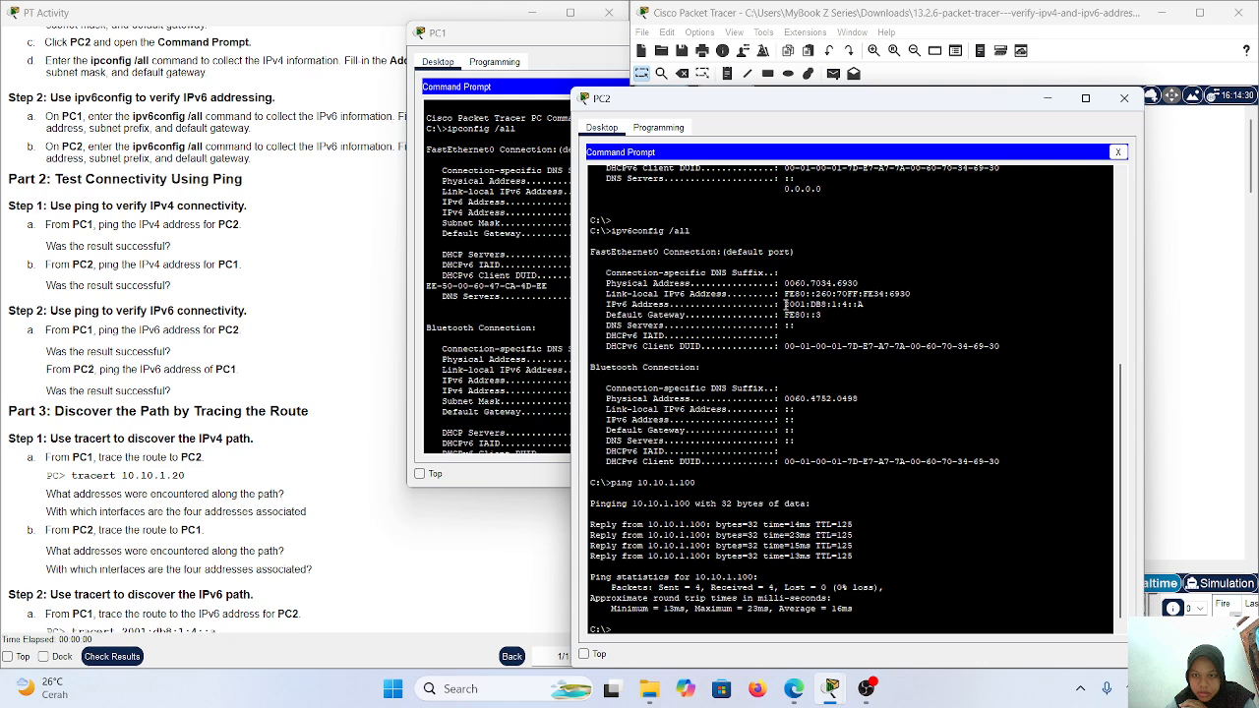
drag(785, 304, 865, 308)
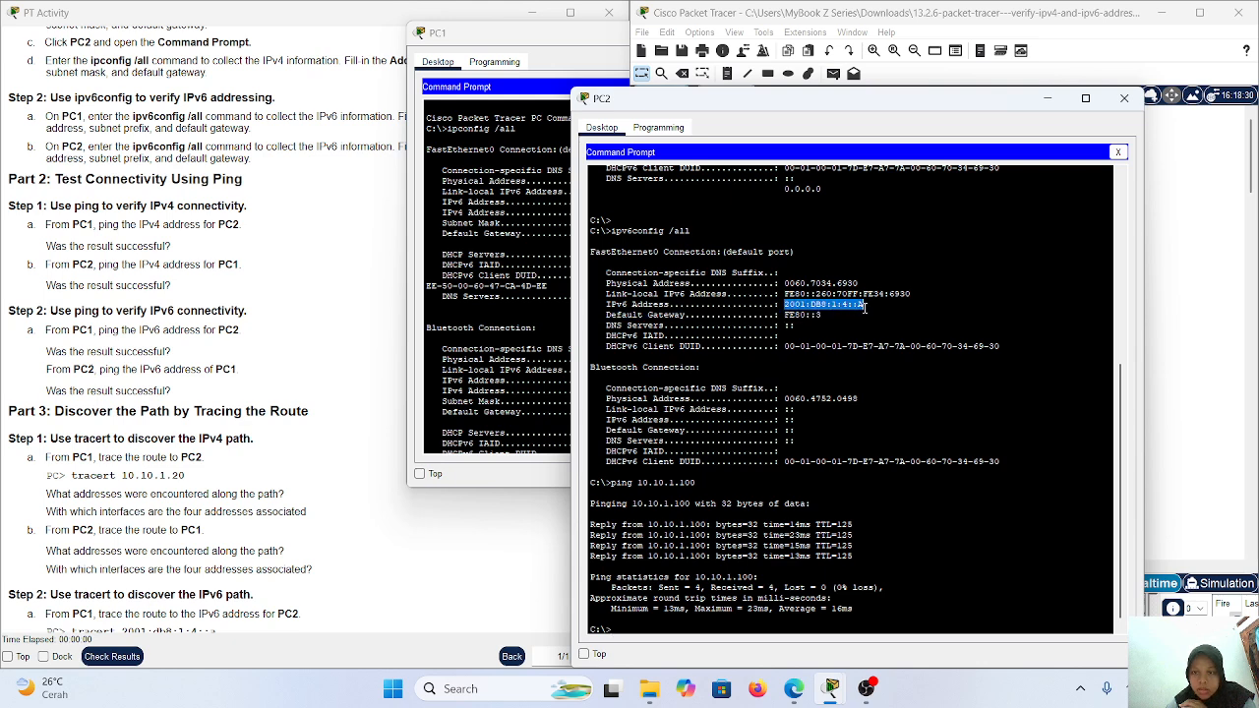
right_click(865, 308)
click(898, 318)
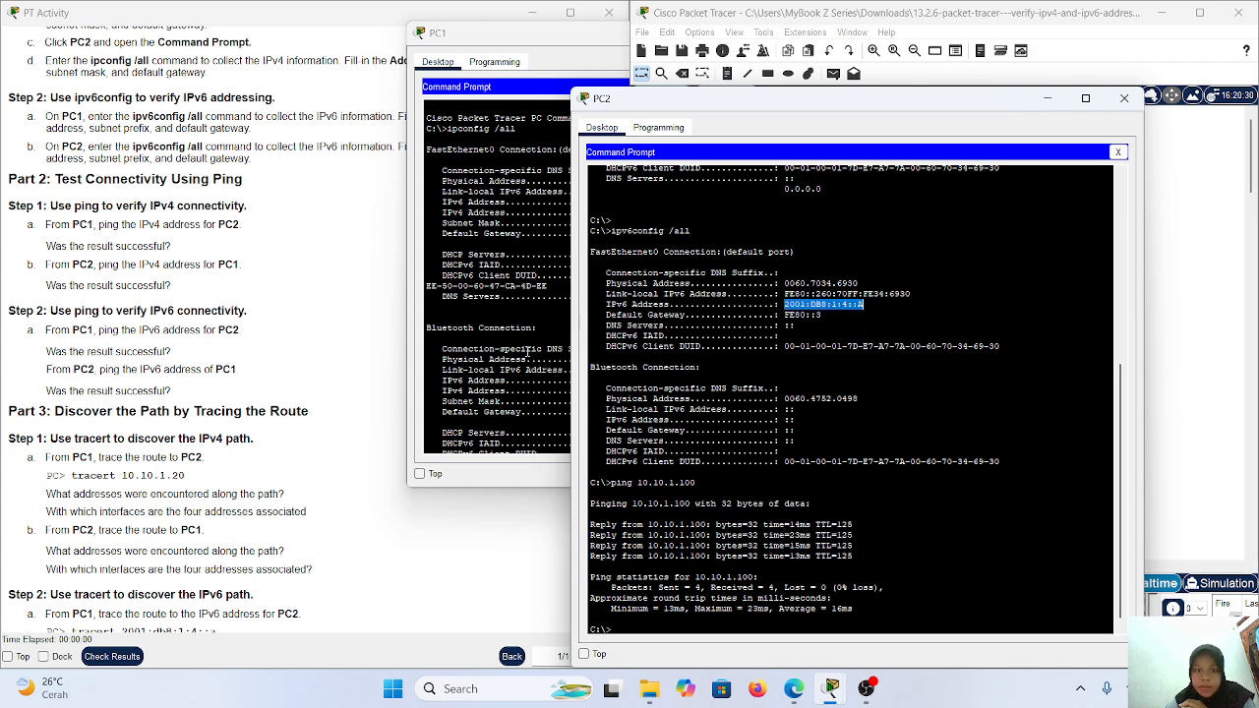
Step: Clear the leftover address from PC1's command line and ping PC2's copied IPv6 address 2001:DB8:1:4::A
click(532, 350)
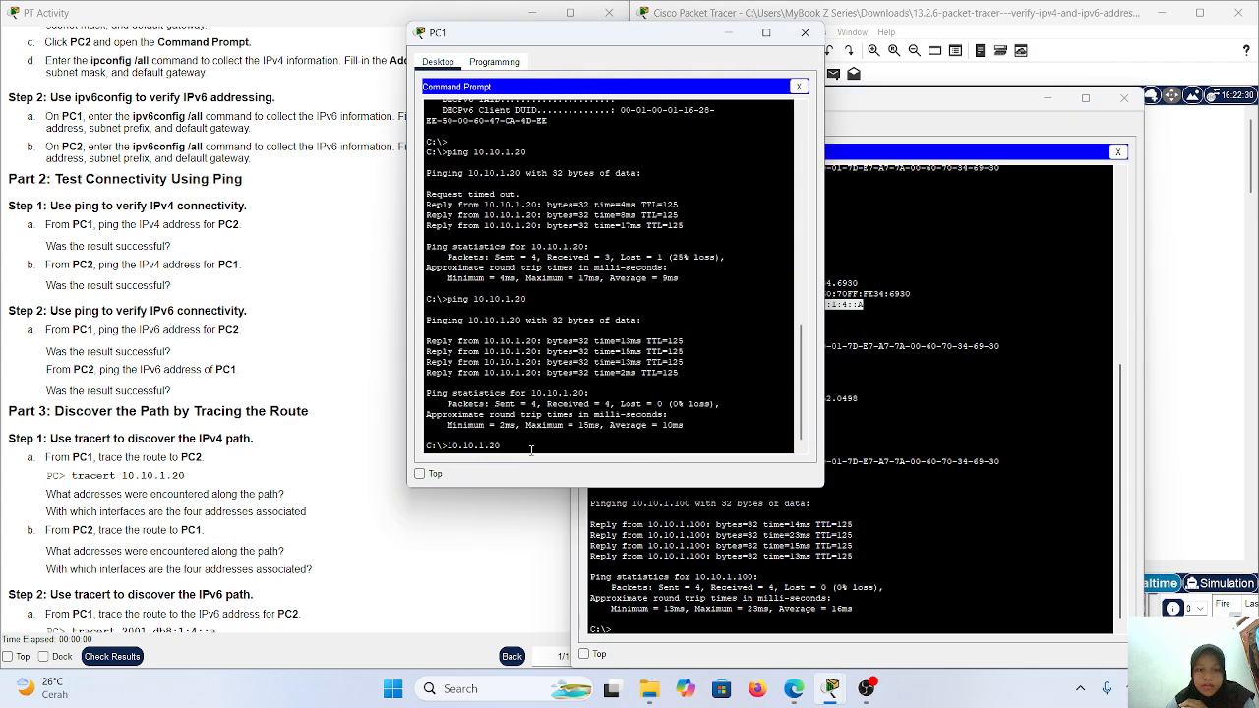
key(BackSpace)
key(BackSpace)
key(BackSpace)
key(BackSpace)
key(BackSpace)
key(BackSpace)
key(BackSpace)
key(BackSpace)
key(BackSpace)
key(BackSpace)
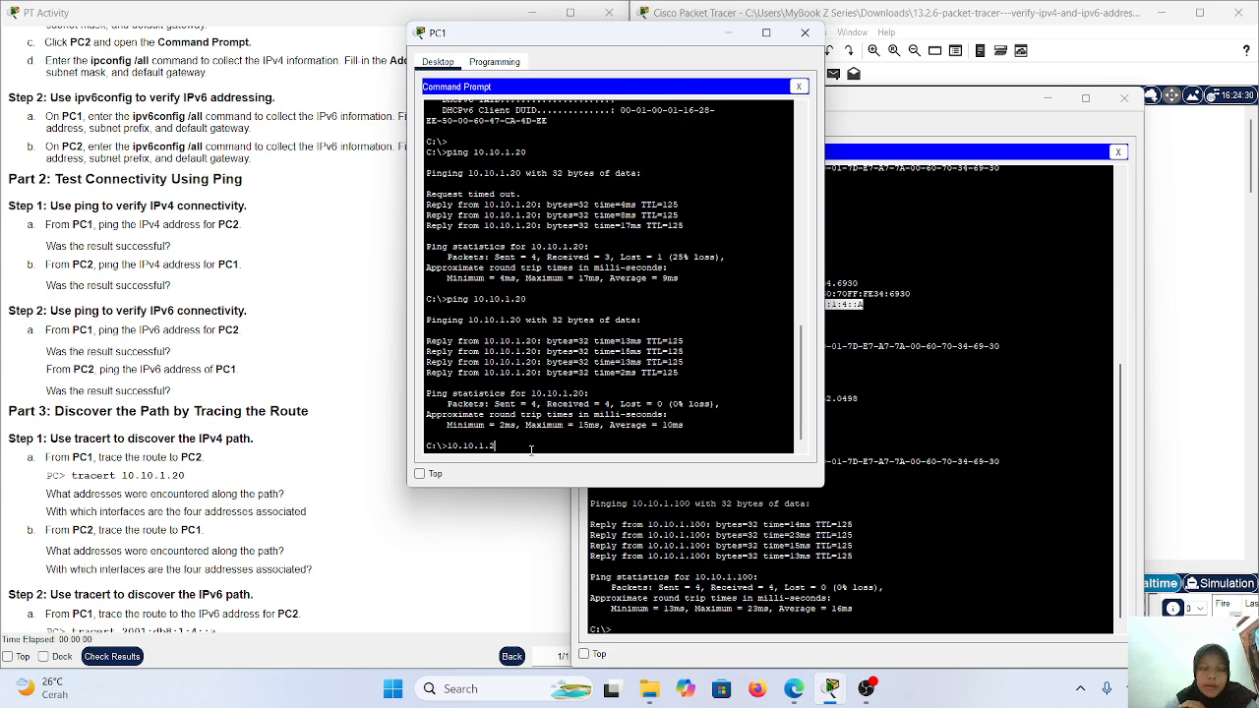
text(ping)
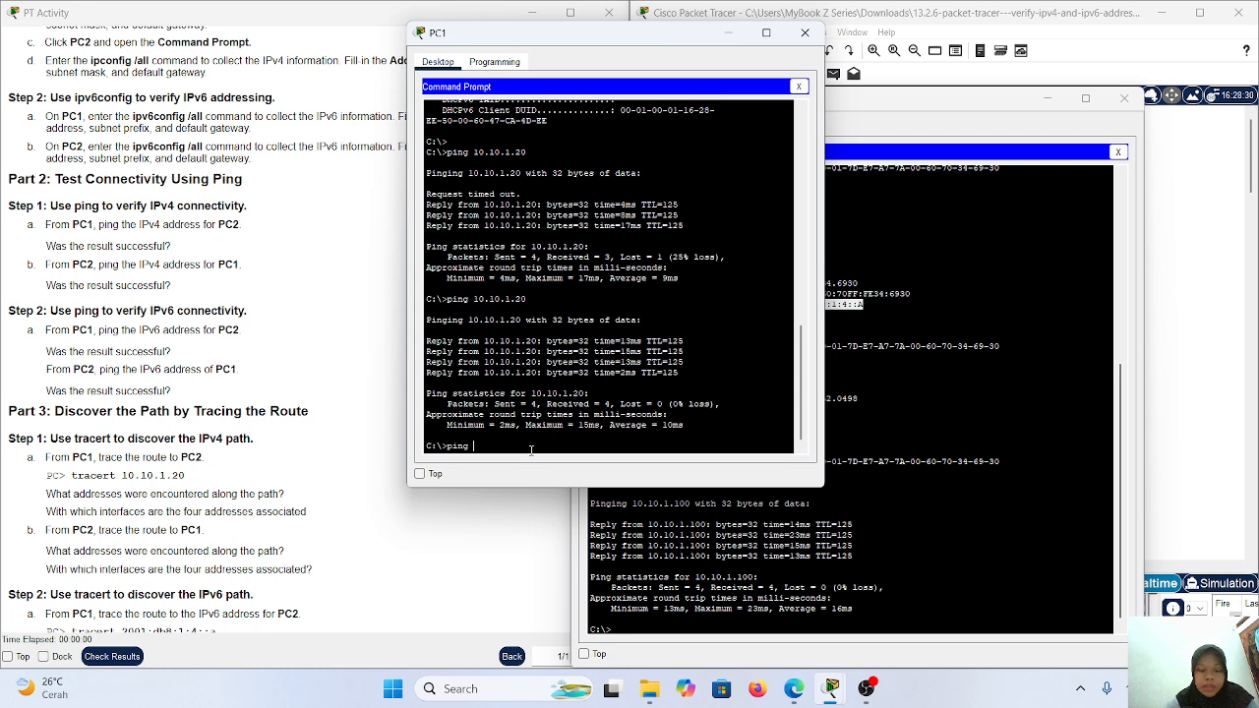
right_click(531, 453)
click(578, 475)
key(Return)
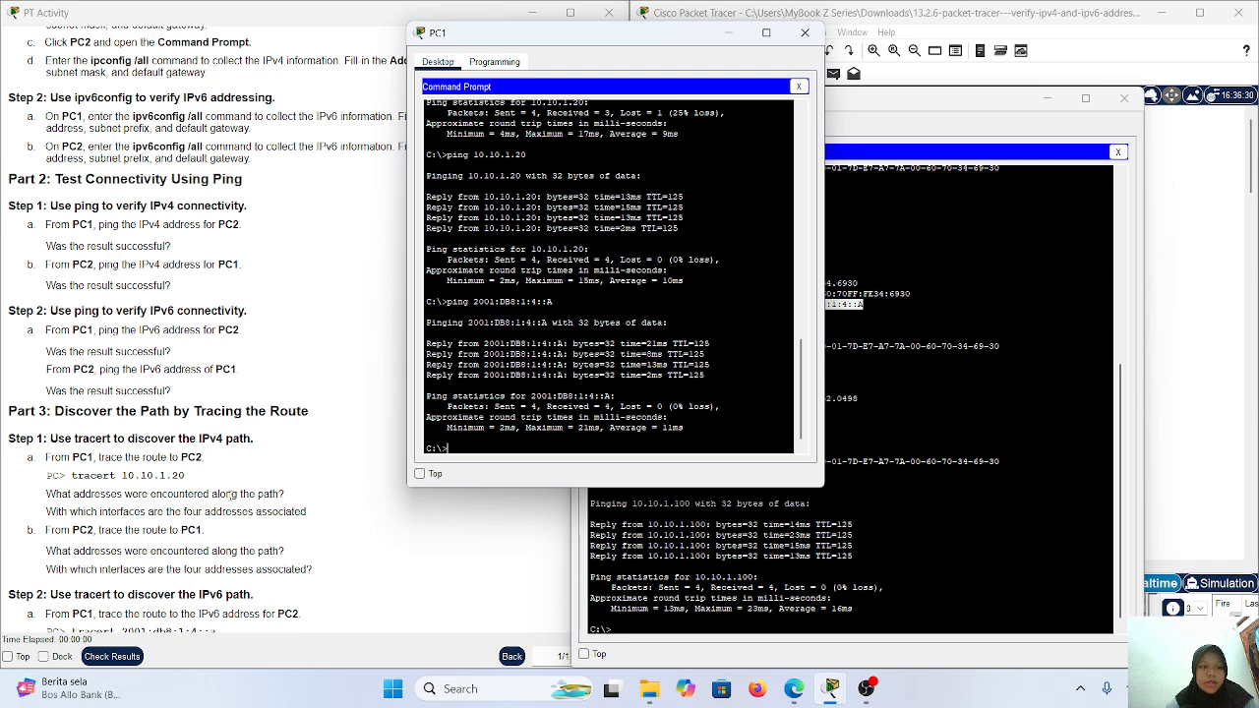
Step: Copy PC1's IPv6 address 2001:DB8:1:1::A from its ipv6config /all output
scroll(236, 452, down, 1)
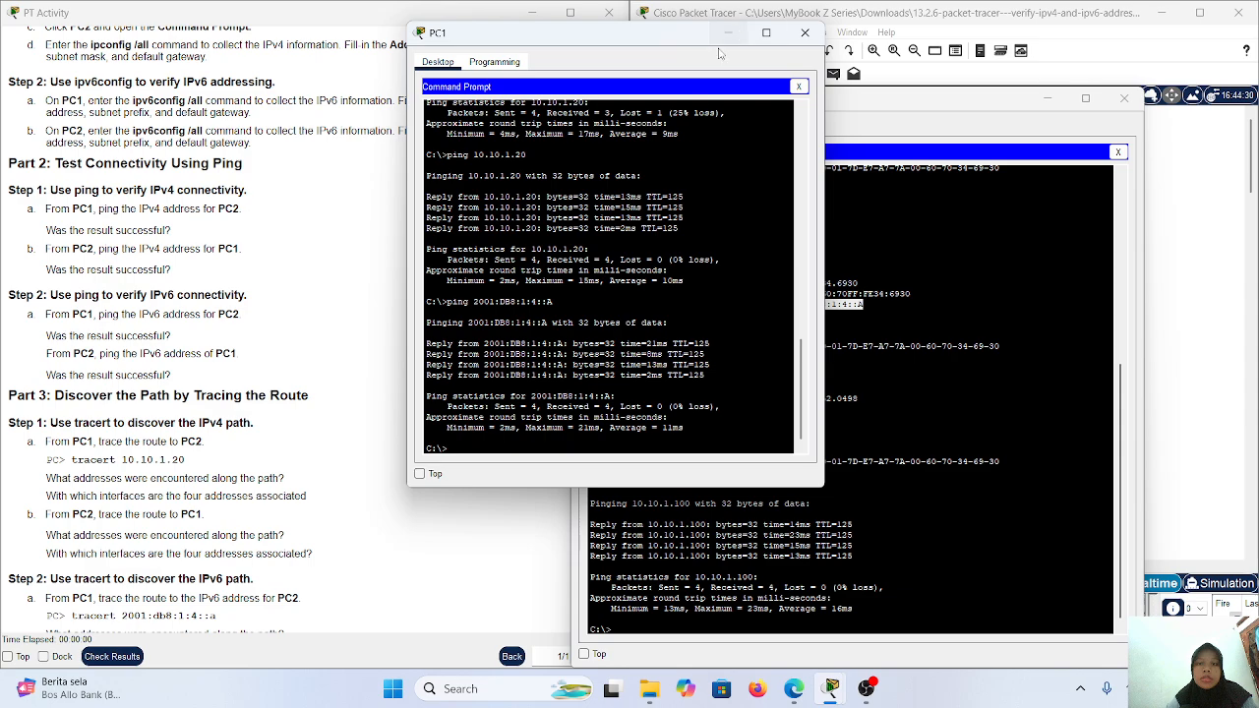
scroll(674, 226, up, 2)
scroll(674, 226, up, 10)
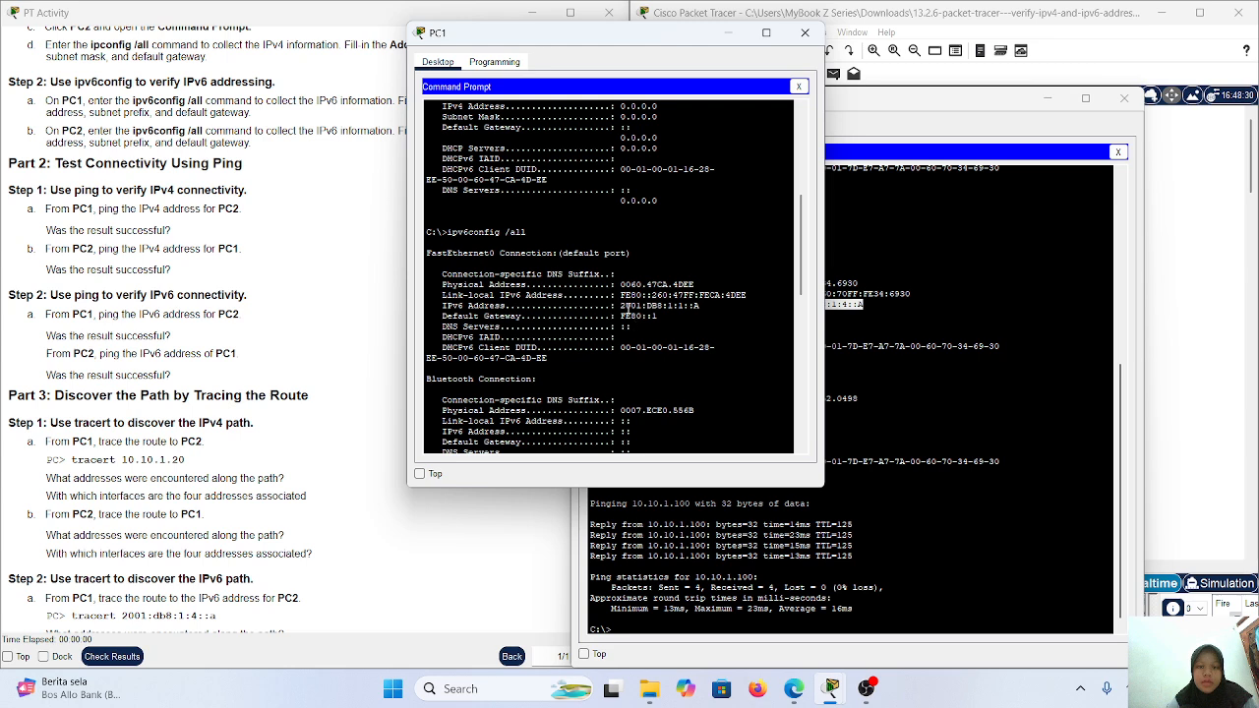
drag(621, 306, 698, 308)
right_click(698, 308)
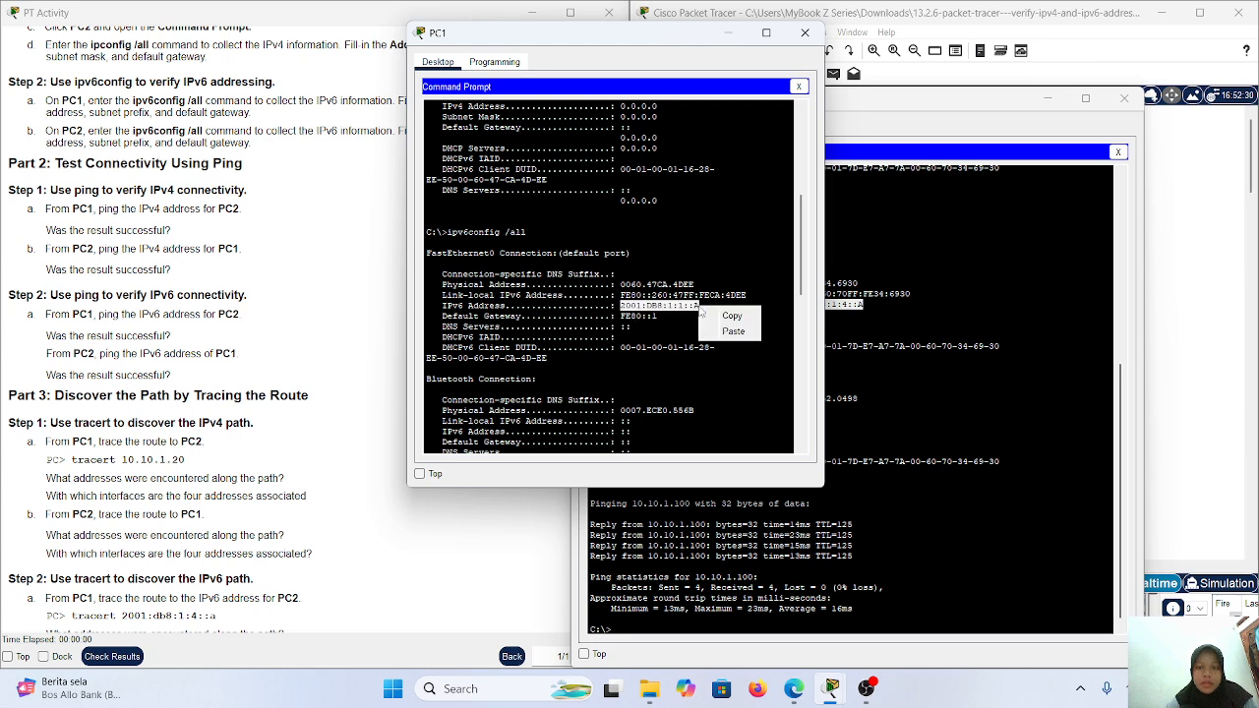
click(733, 315)
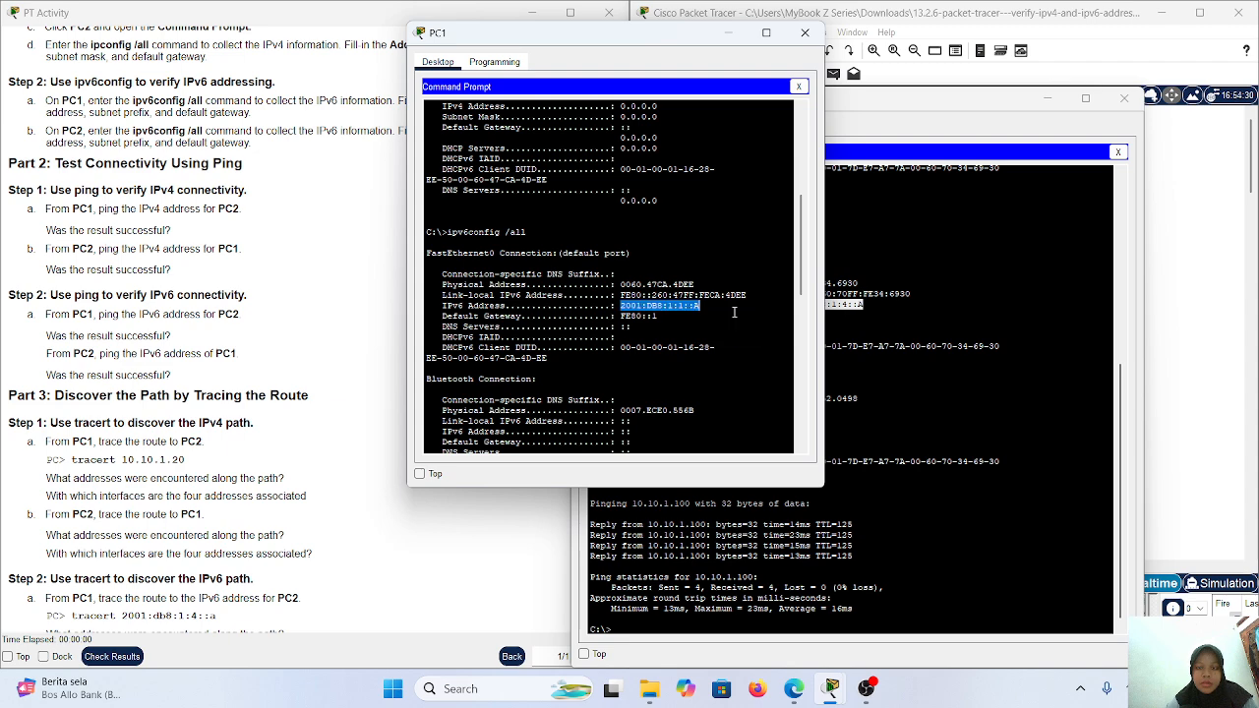
Step: Ping PC1's IPv6 address 2001:DB8:1:1::A from PC2's Command Prompt, using the copied address
click(892, 397)
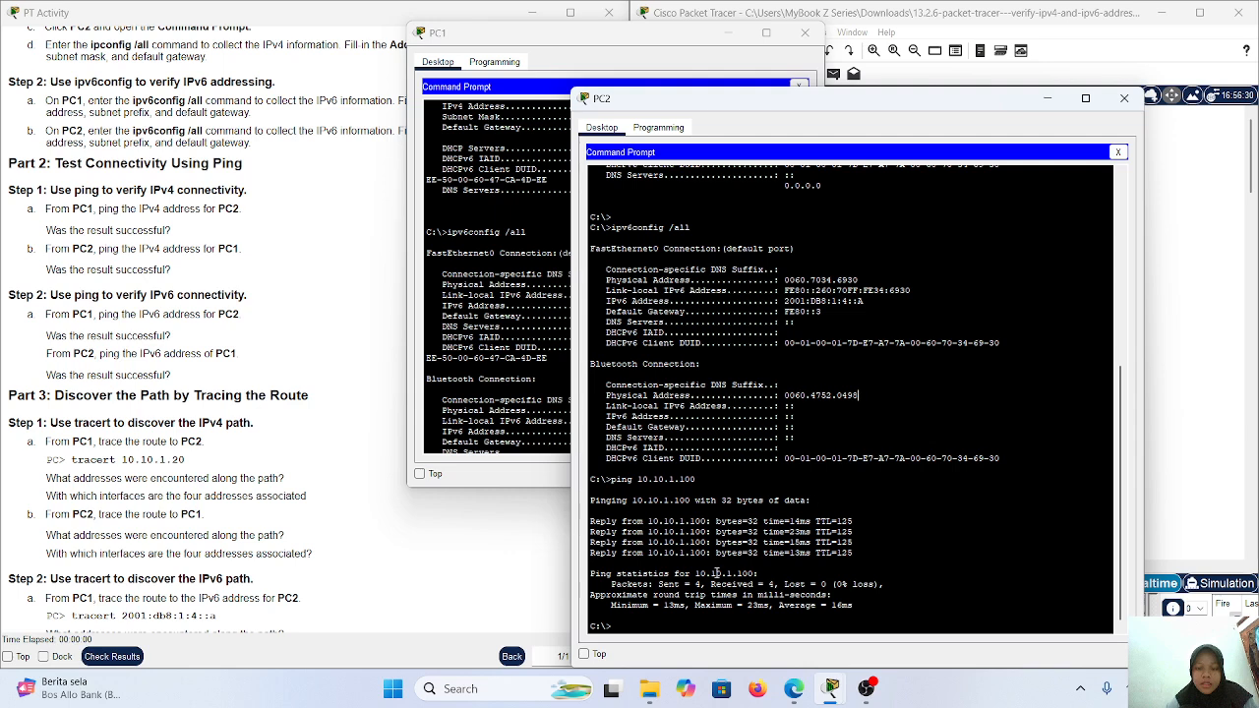
text(ping 10.)
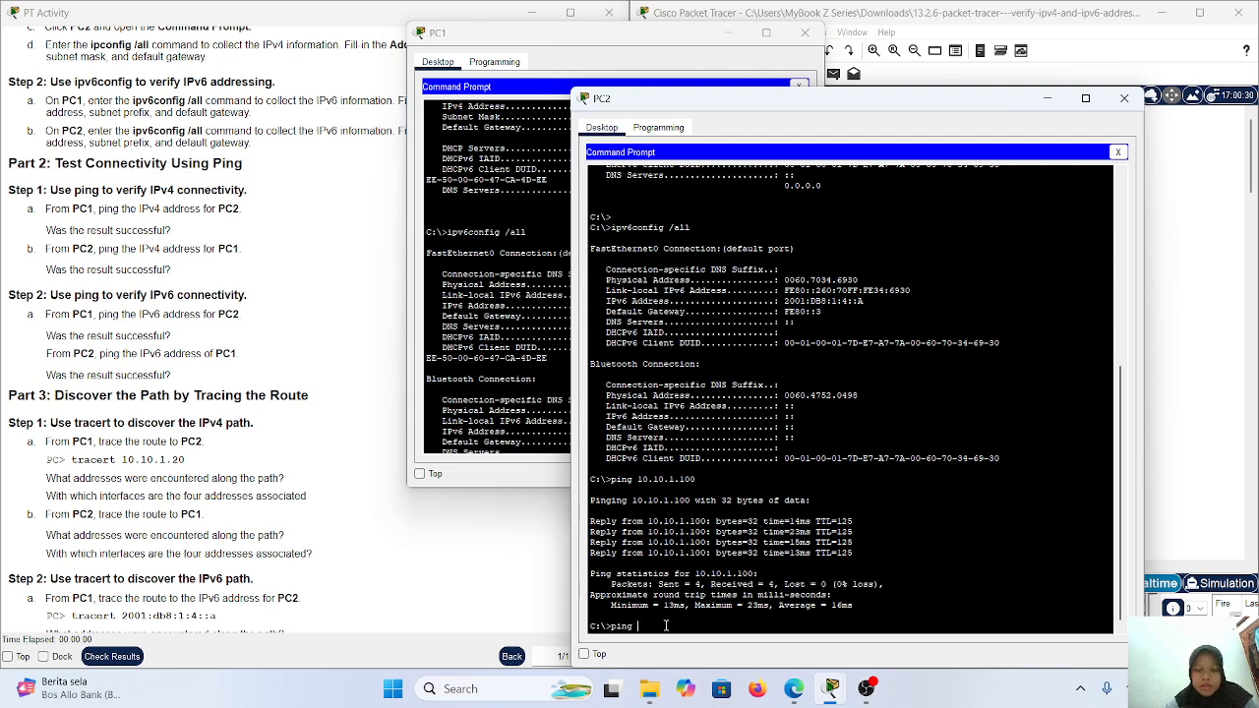
right_click(666, 625)
click(699, 651)
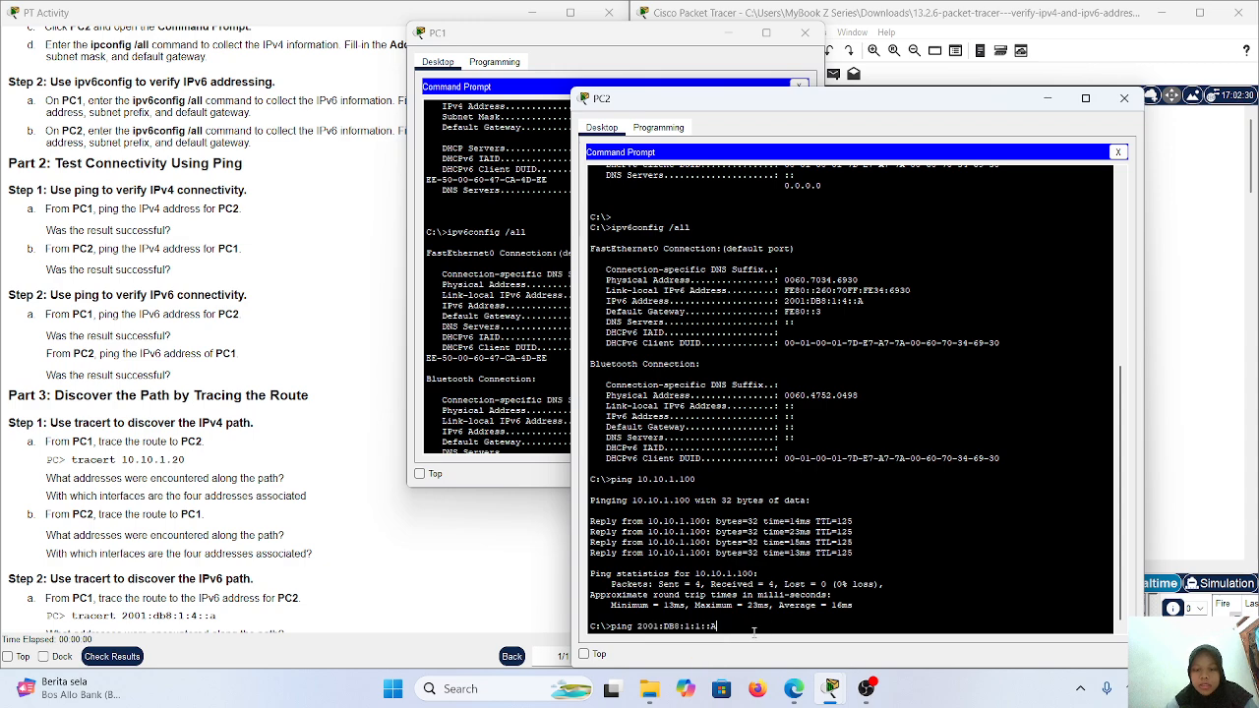
key(Return)
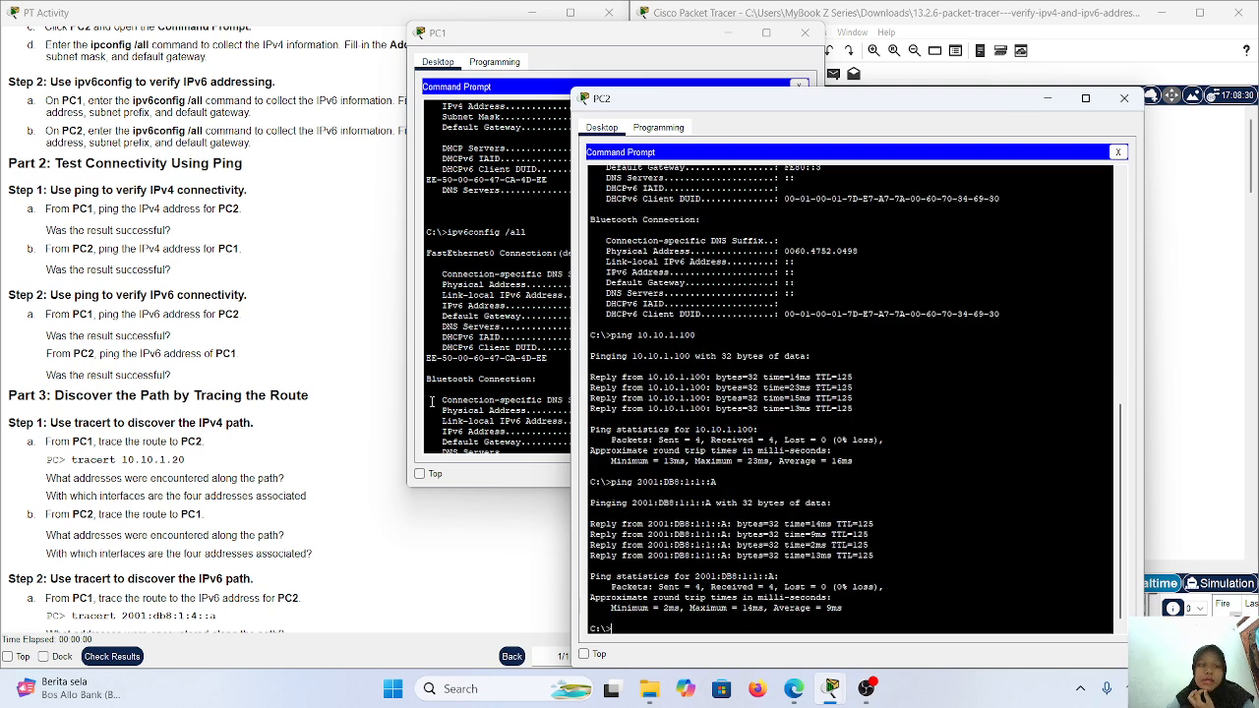
Step: Read the Part 3 tracert instructions and bring PC1's Command Prompt back to its latest prompt line
click(136, 372)
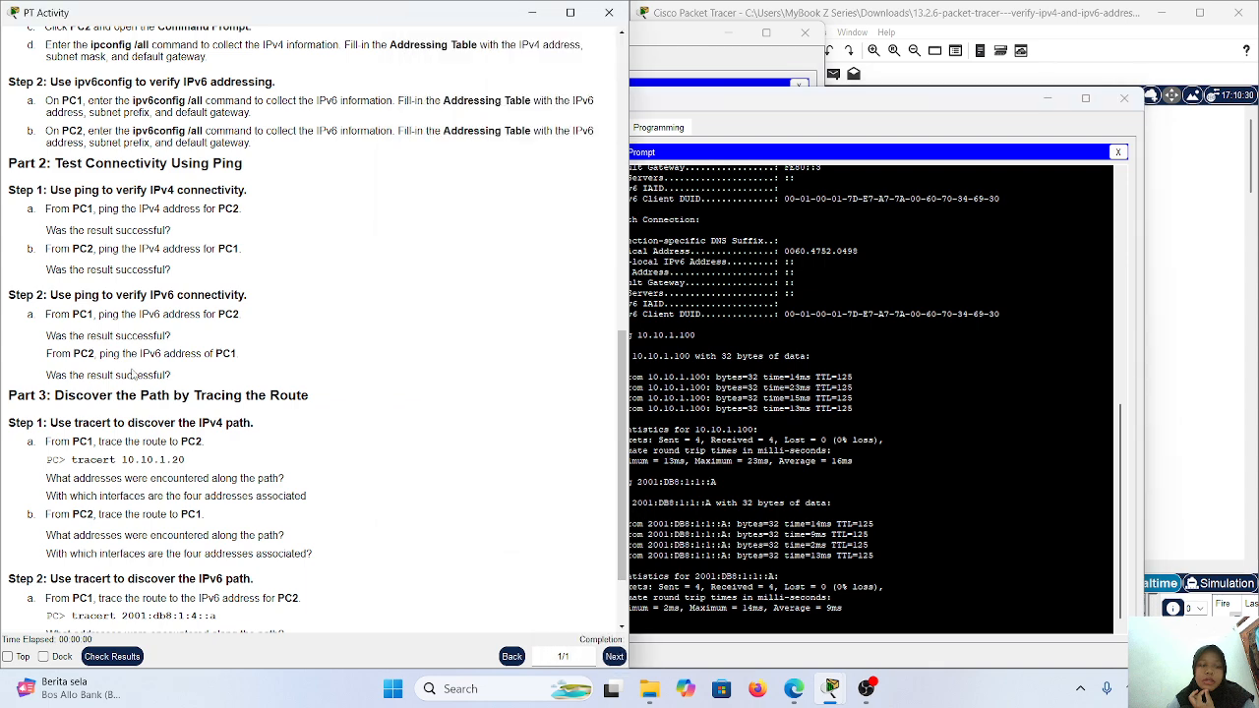
scroll(137, 376, down, 2)
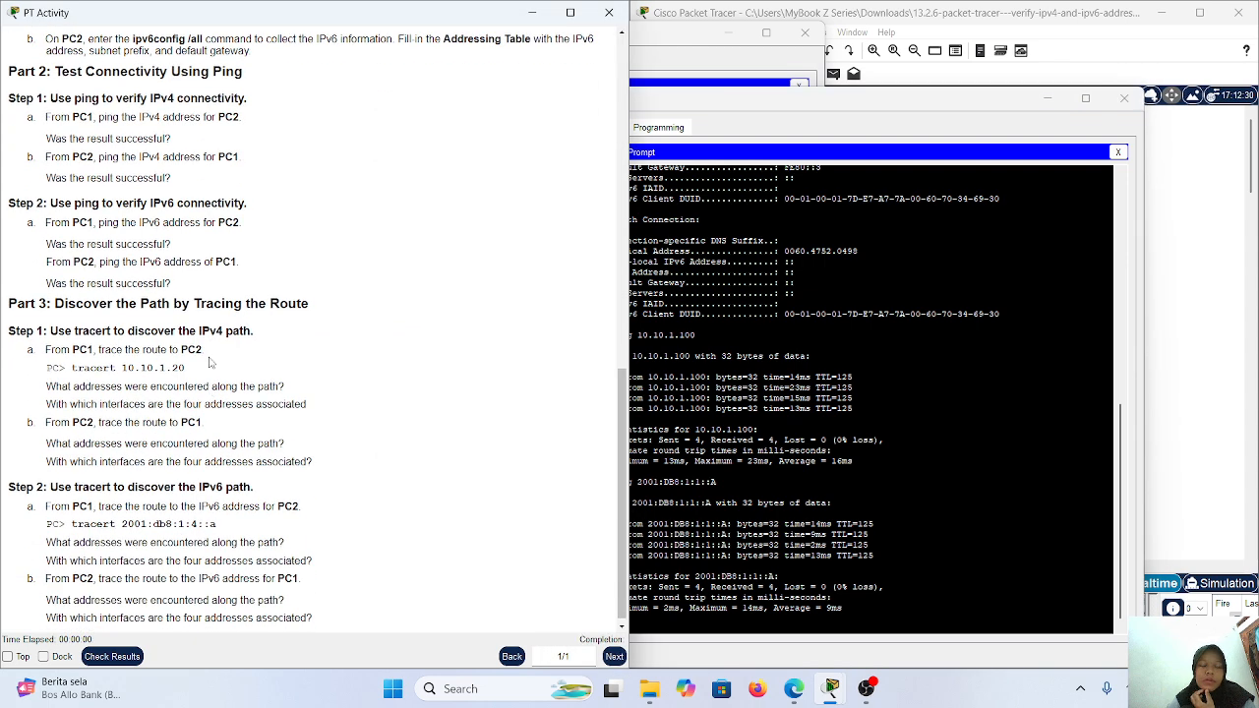
scroll(183, 363, down, 1)
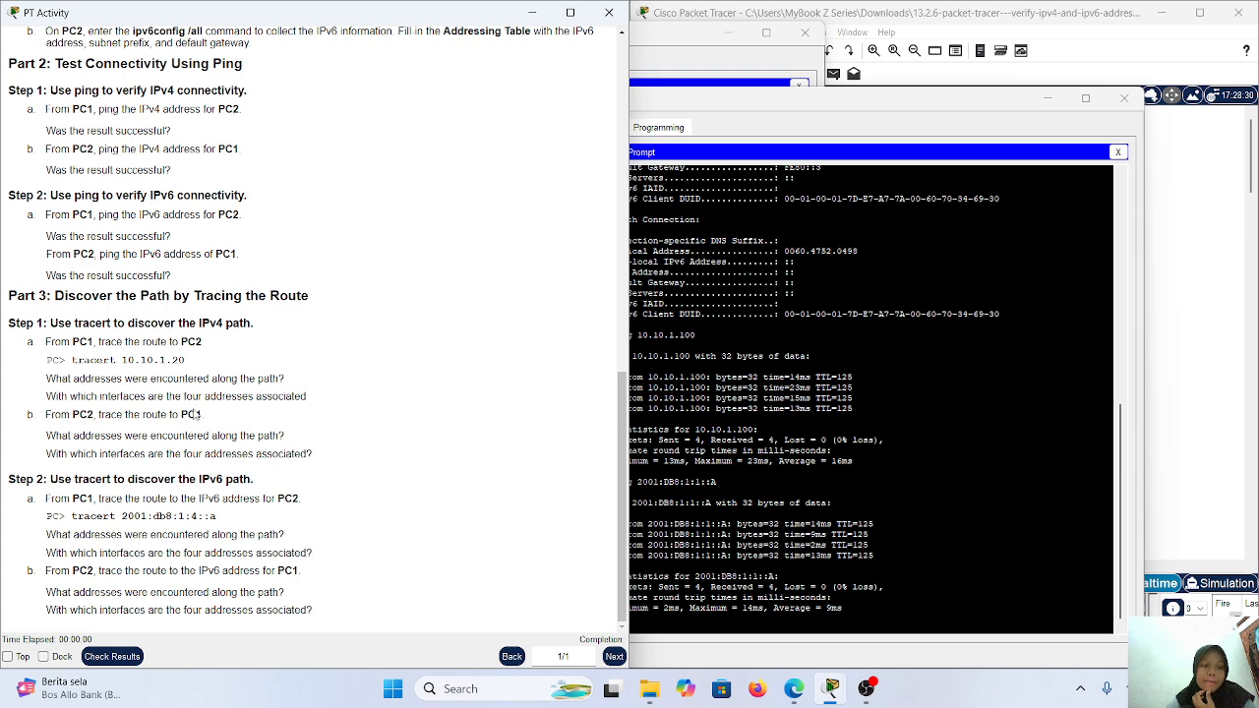
scroll(219, 432, up, 1)
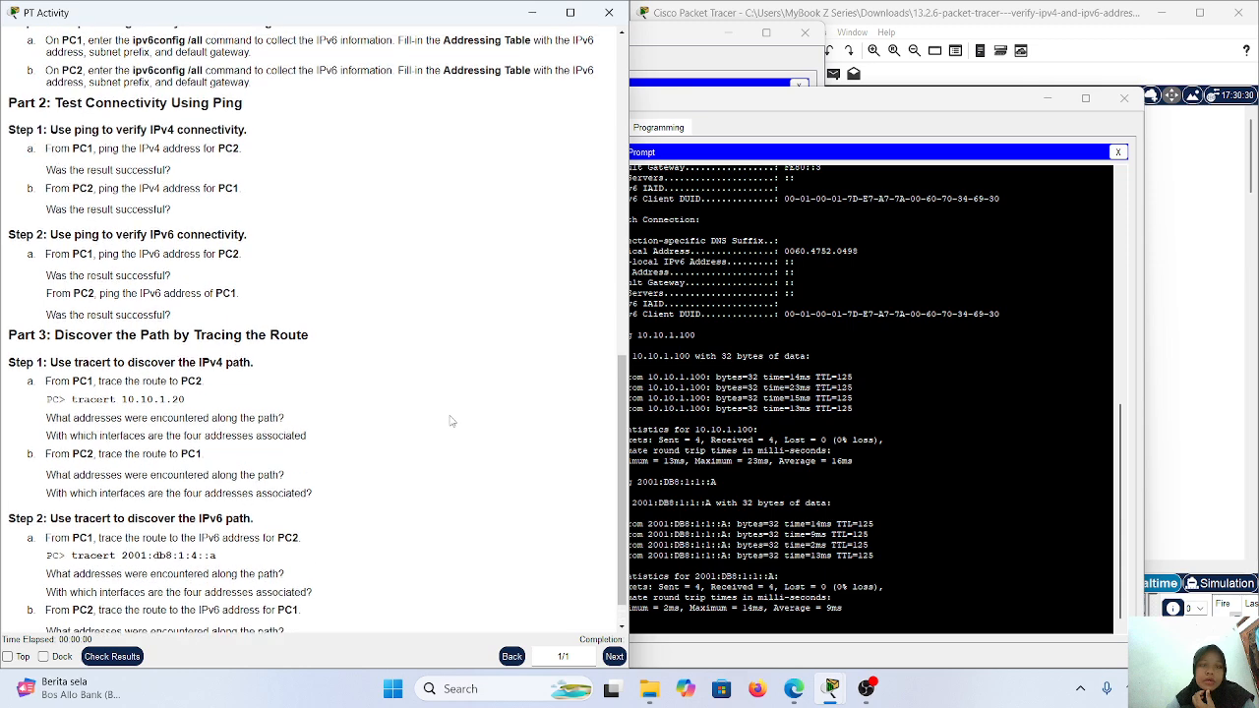
click(834, 357)
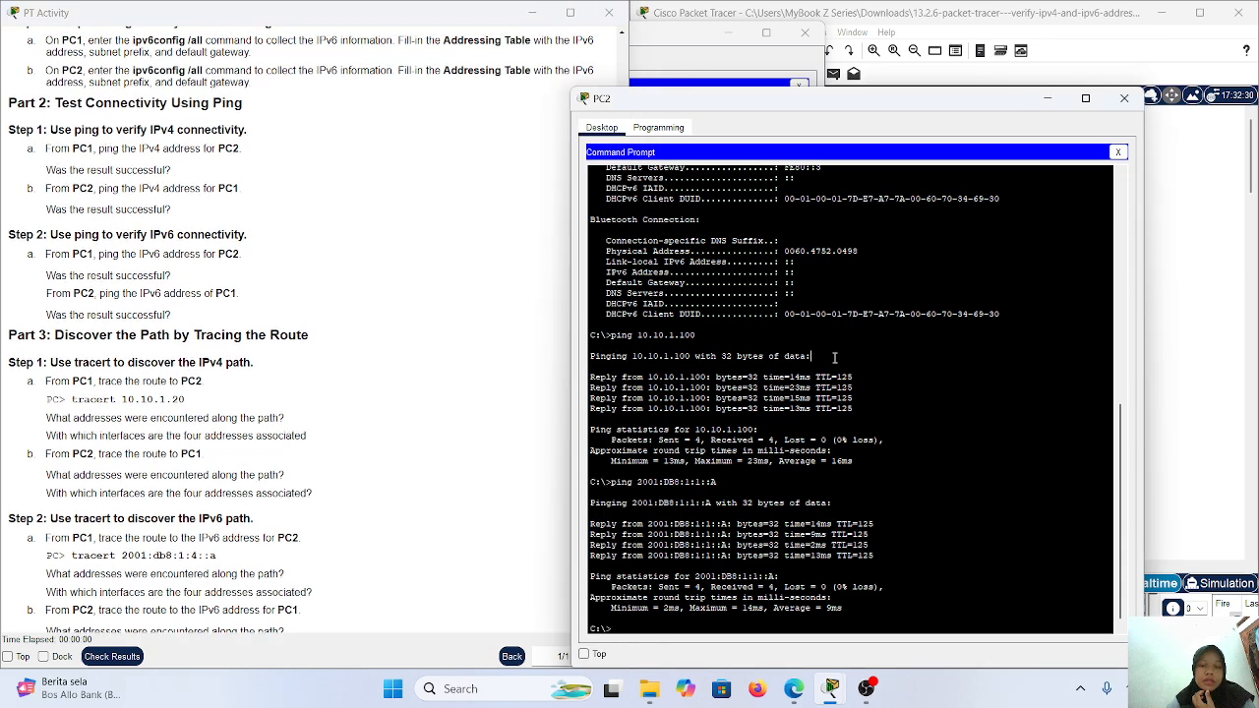
click(730, 82)
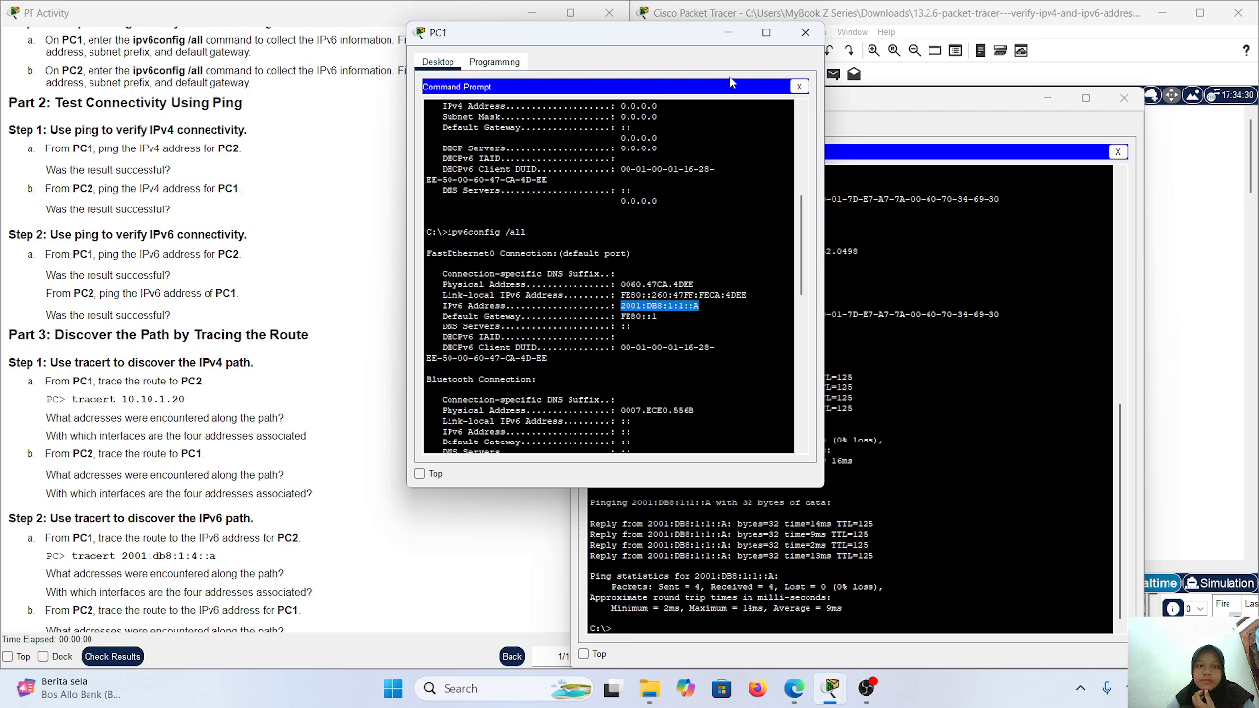
scroll(598, 359, down, 10)
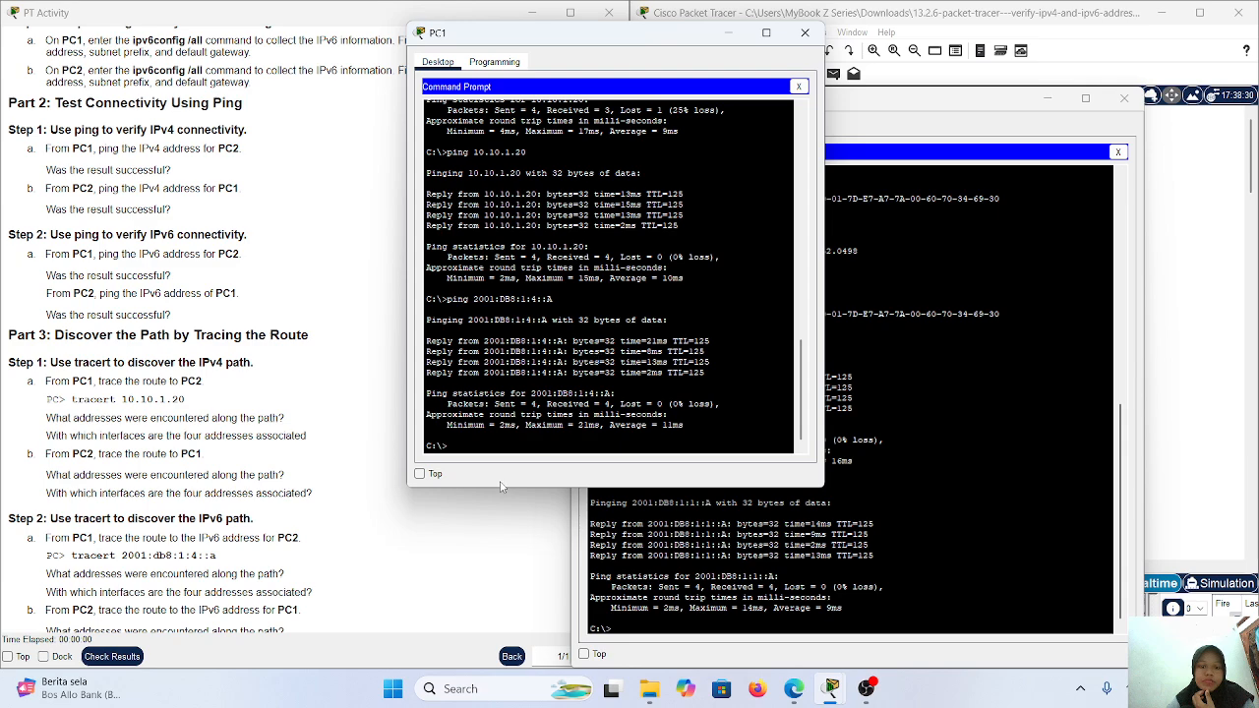
Step: Copy PC2's IPv4 address 10.10.1.20 from its ipconfig /all output
click(926, 489)
scroll(926, 489, up, 15)
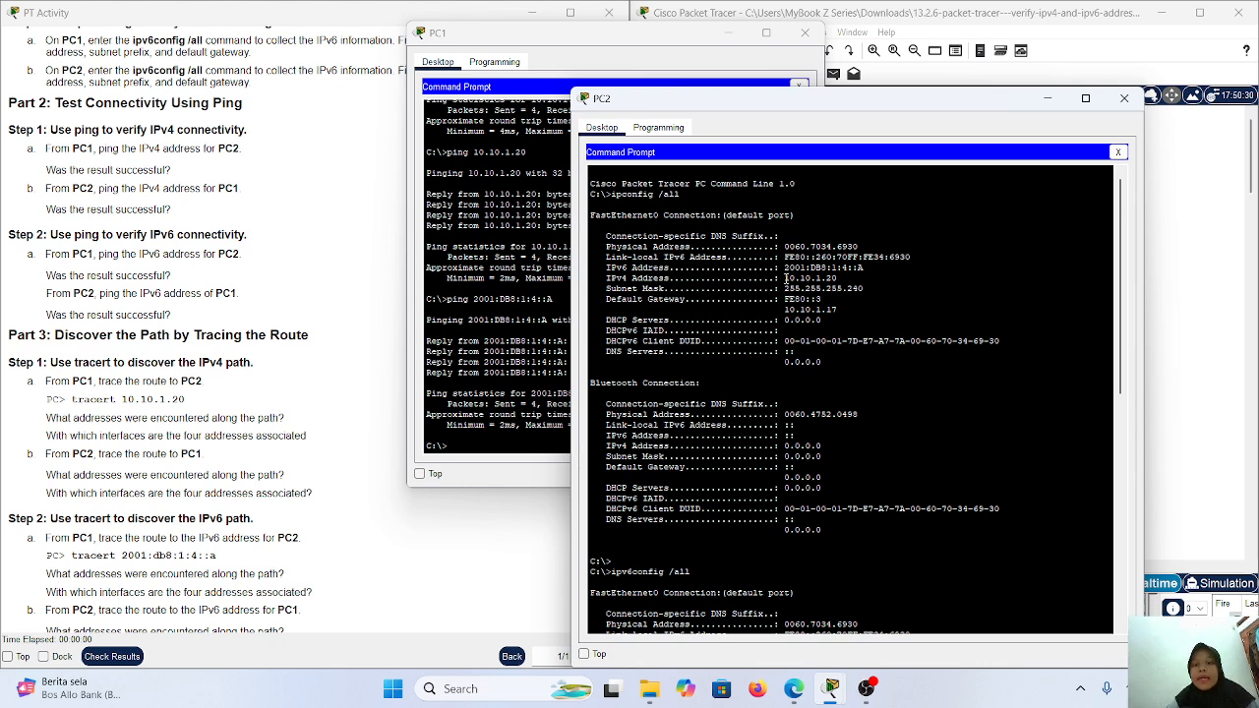
drag(786, 282, 838, 283)
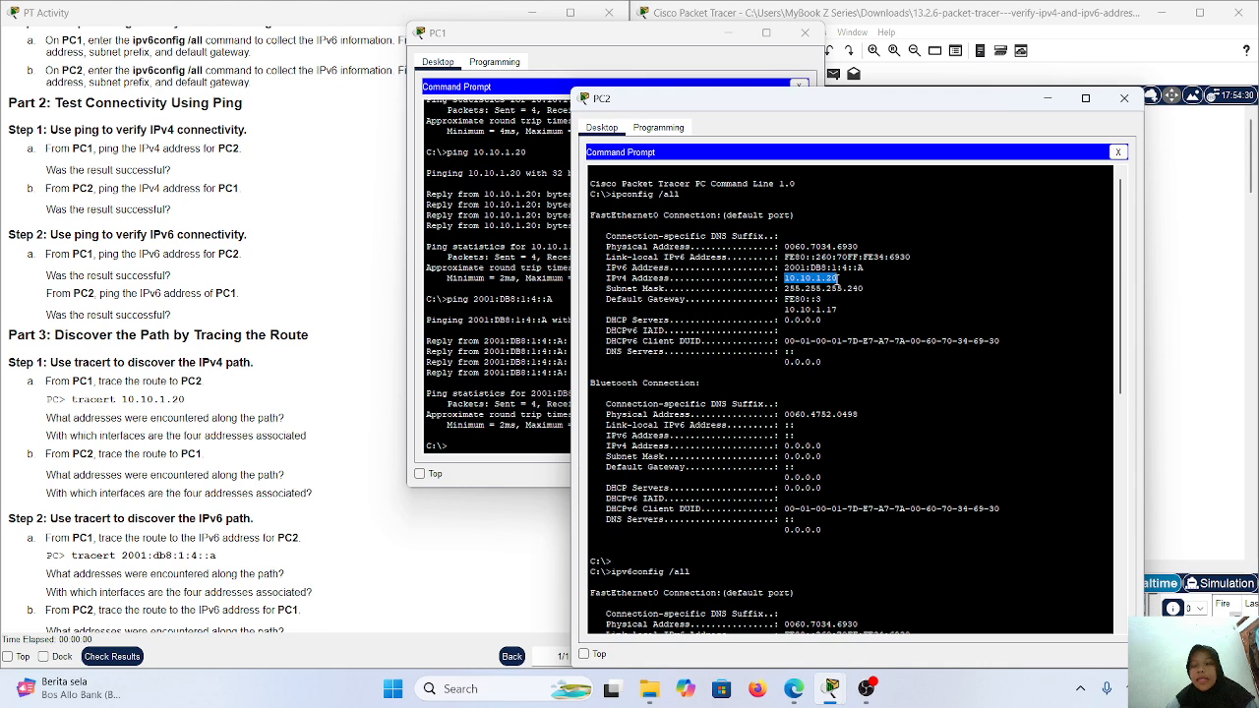
right_click(838, 282)
click(869, 288)
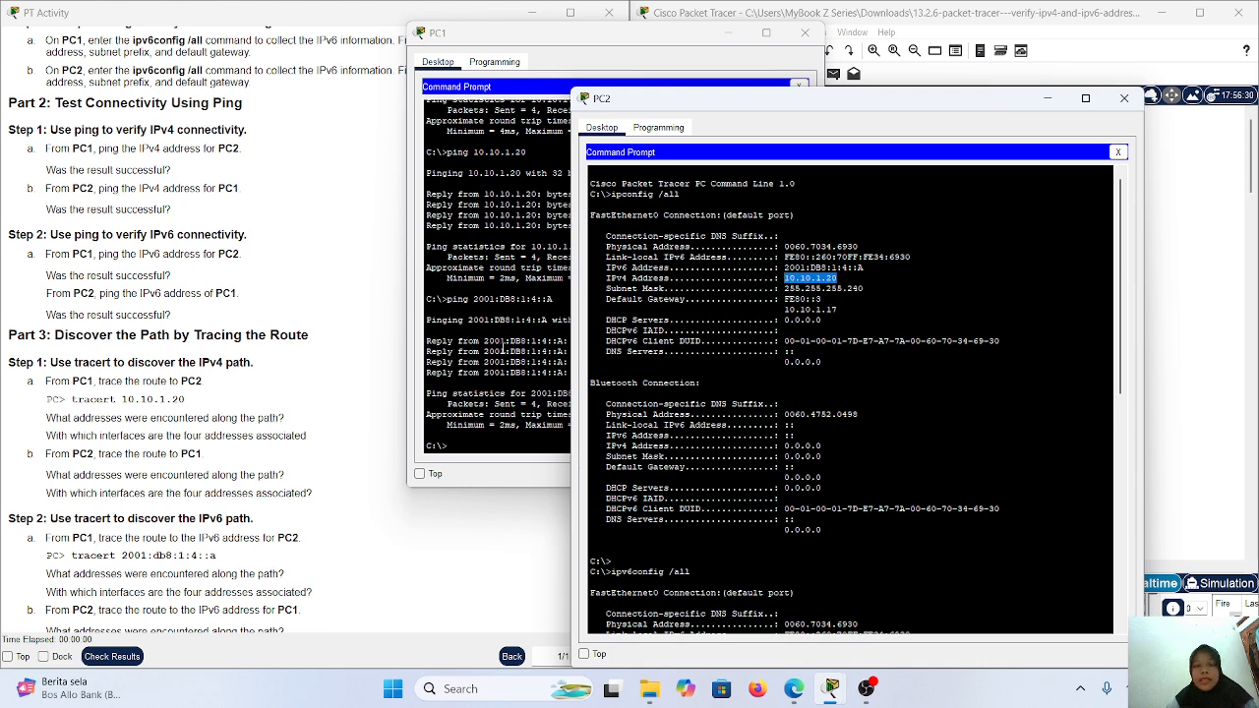
Step: Trace the IPv4 route from PC1 to PC2 with tracert 10.10.1.20, using the copied address
click(503, 349)
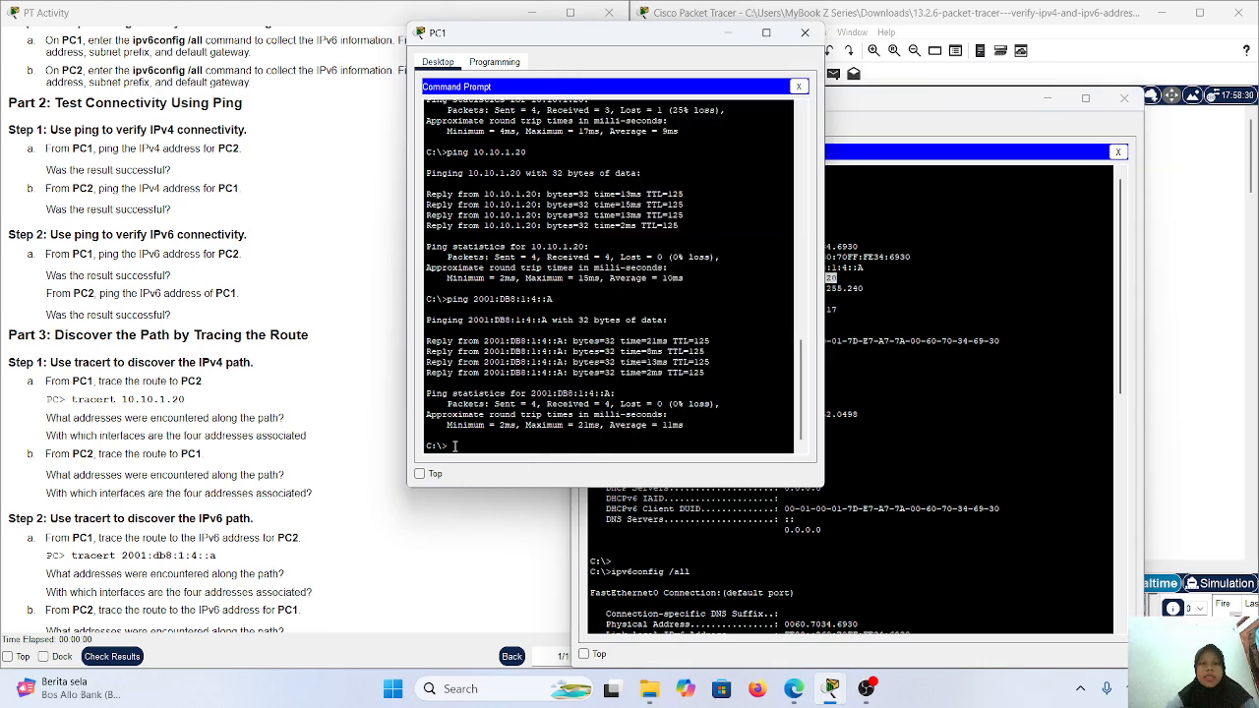
text(trac)
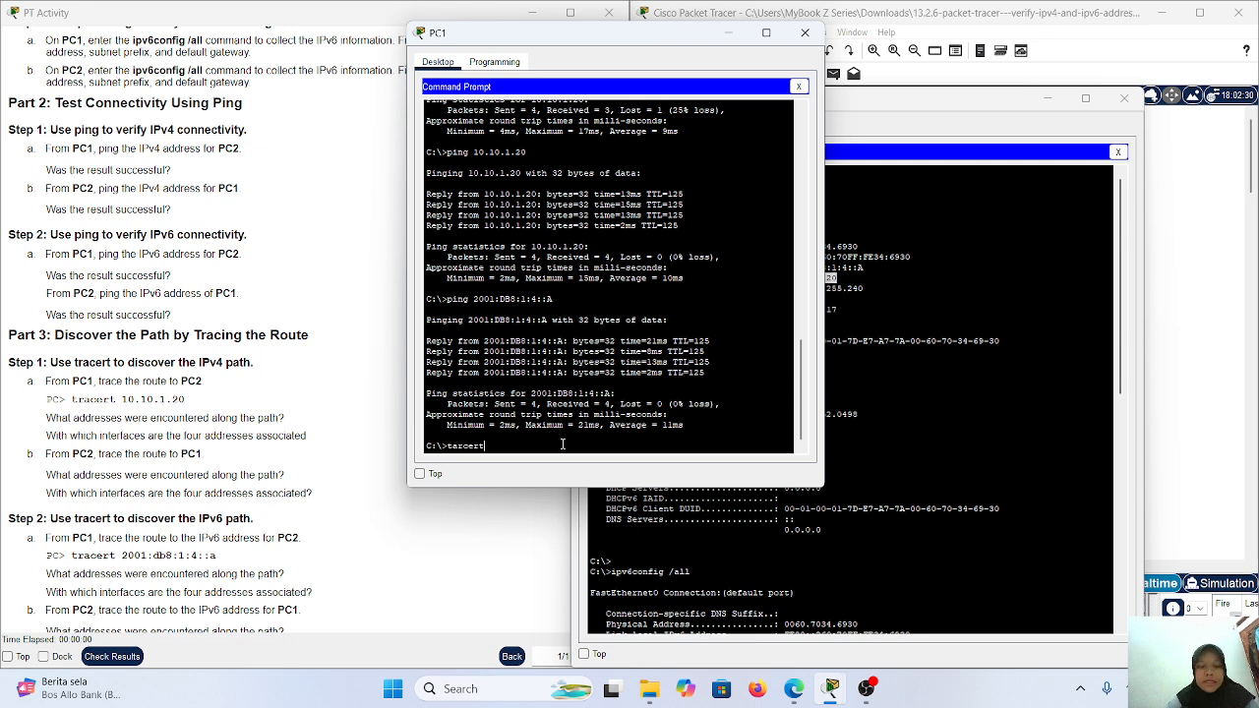
key(BackSpace)
key(BackSpace)
key(BackSpace)
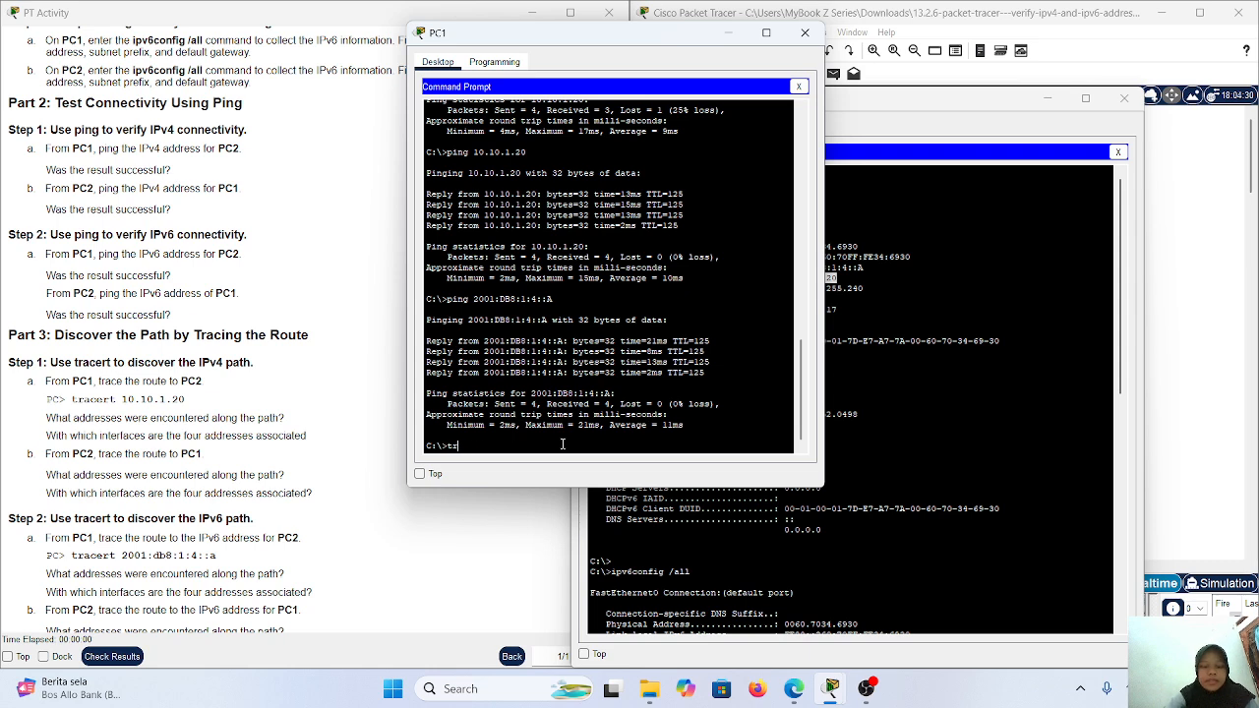
text(ert)
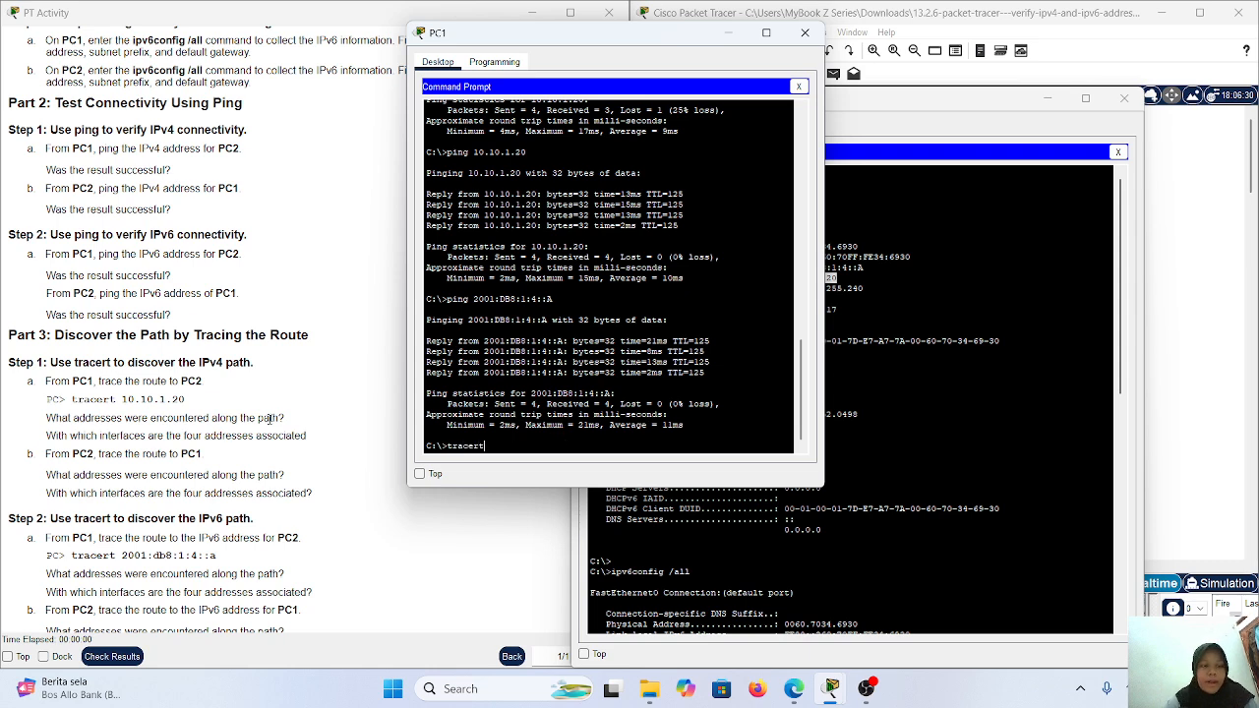
scroll(269, 418, down, 1)
right_click(244, 423)
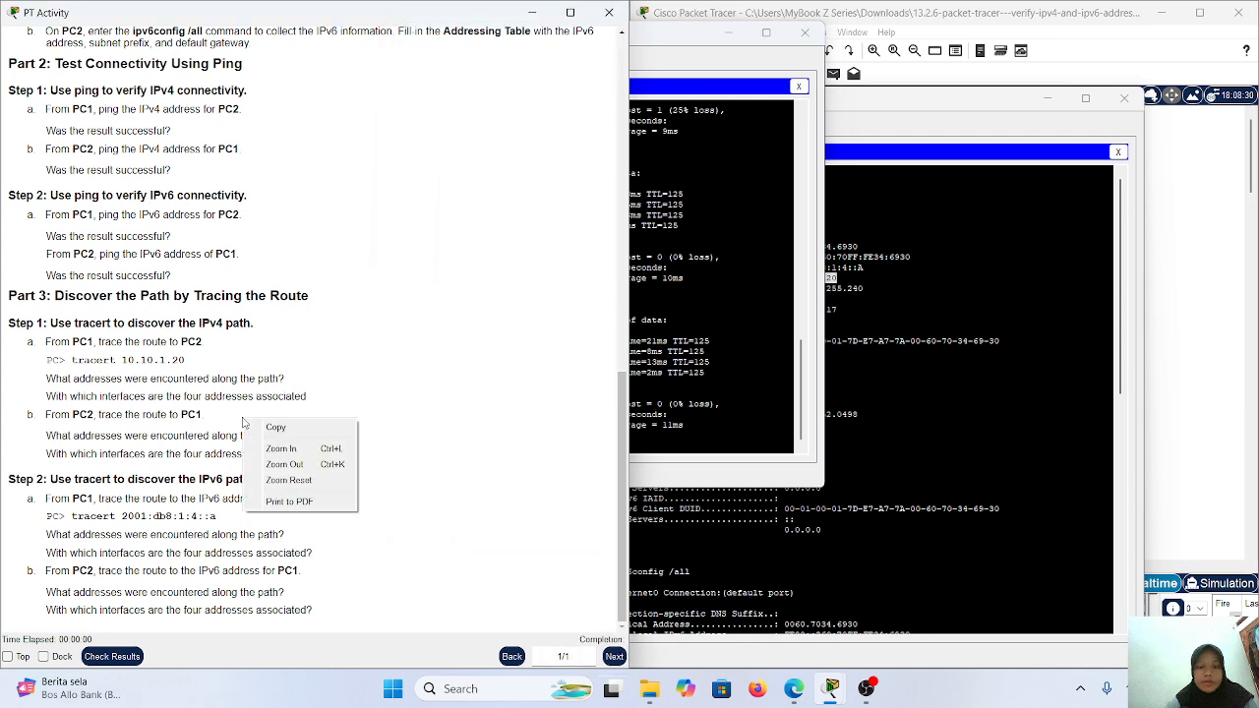
click(558, 433)
right_click(558, 433)
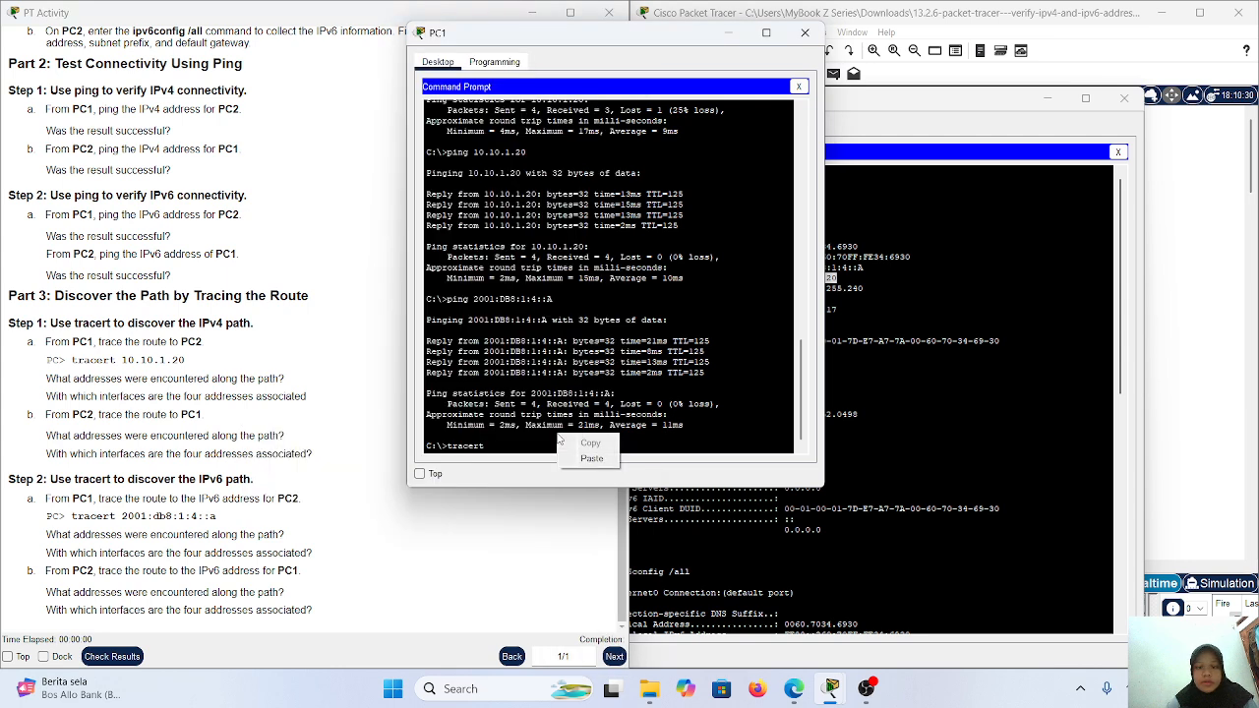
click(529, 444)
right_click(529, 444)
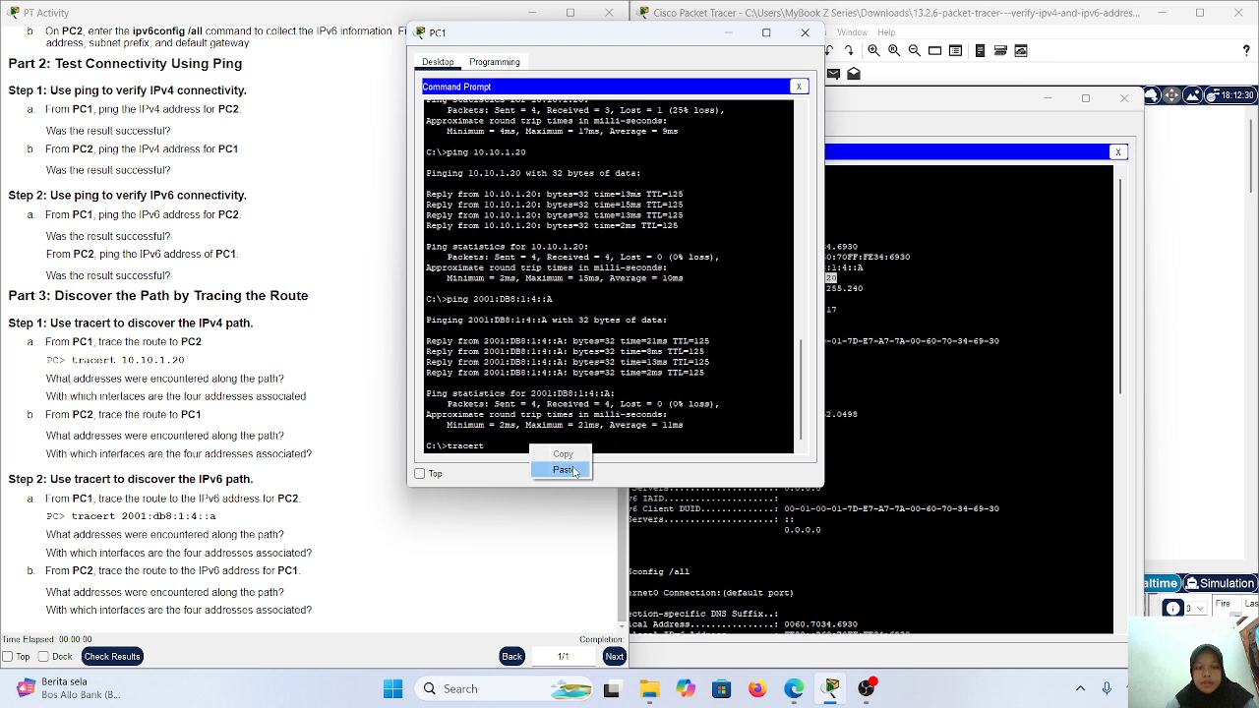
click(568, 469)
key(Return)
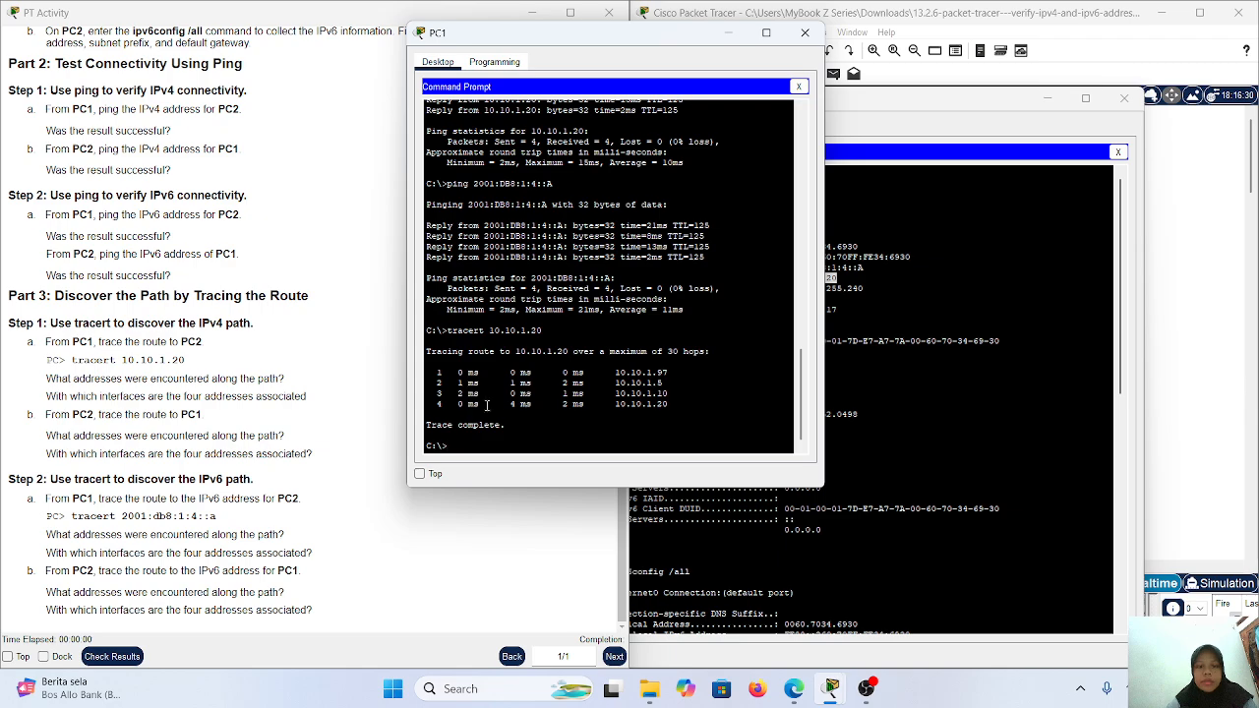
Step: Minimize PC2 and move the PC1 window off the topology to compare the traced hops with the Addressing Table and network diagram
scroll(233, 254, up, 15)
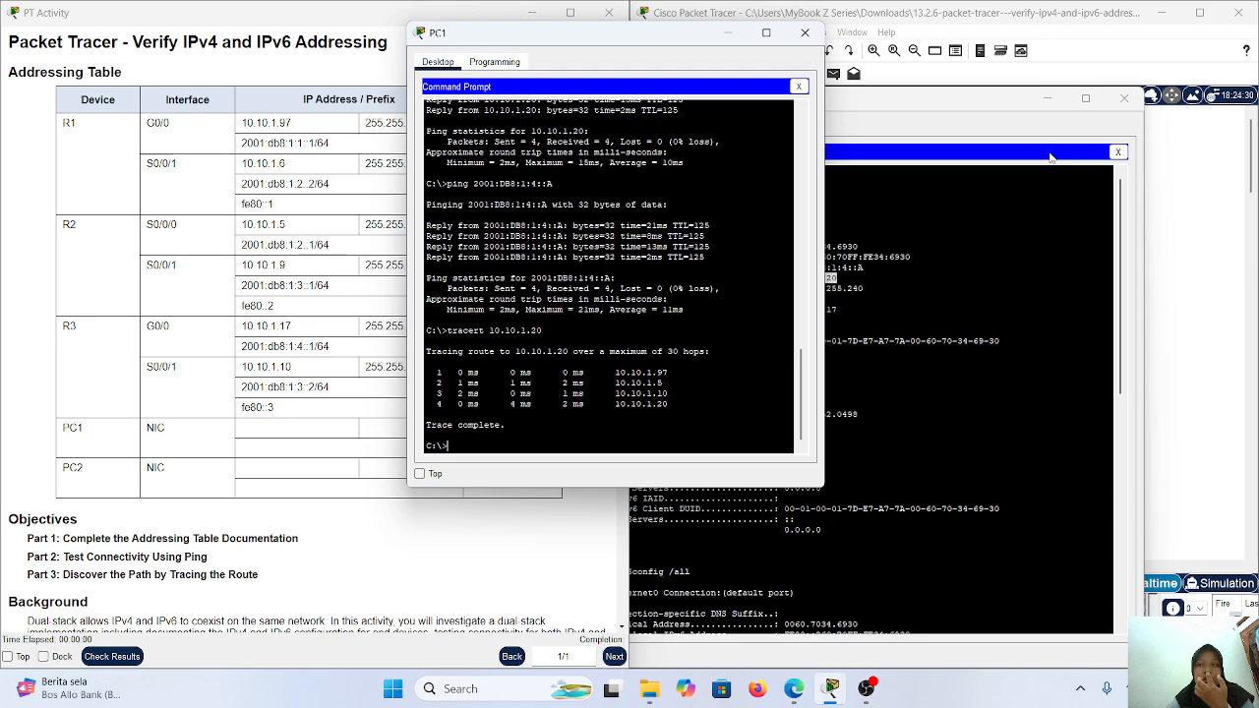
click(1060, 104)
click(1049, 99)
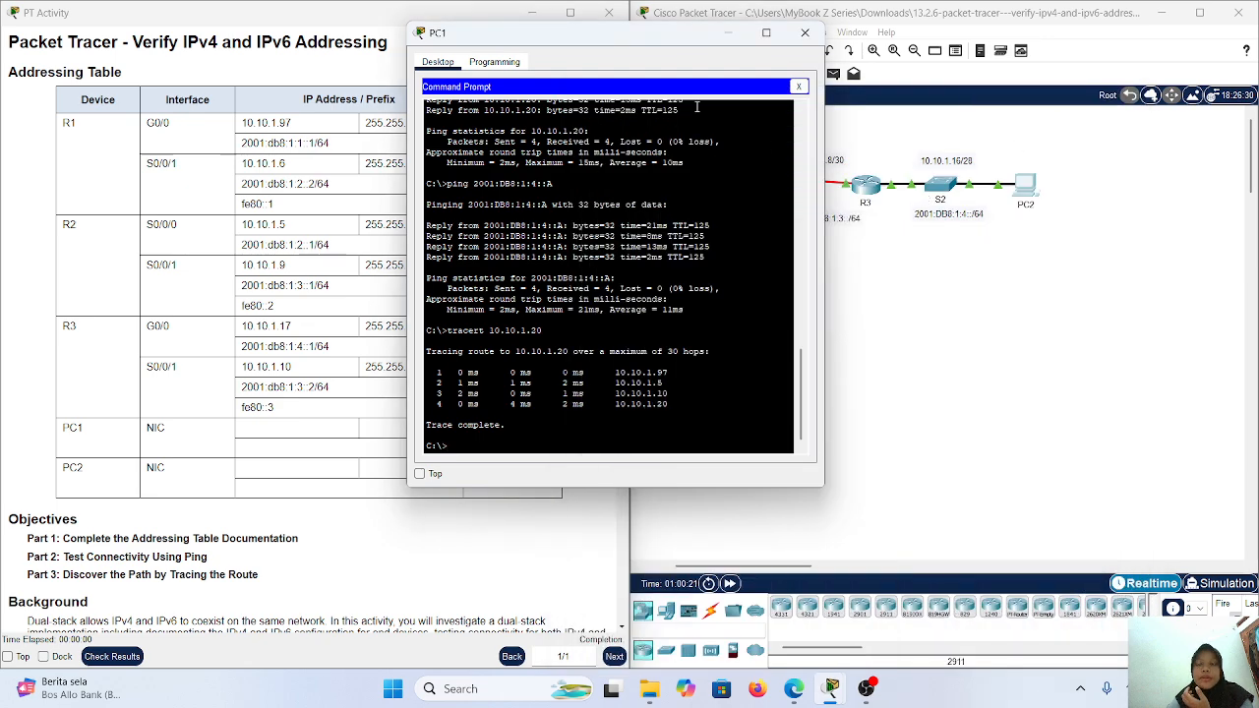
drag(652, 36, 785, 221)
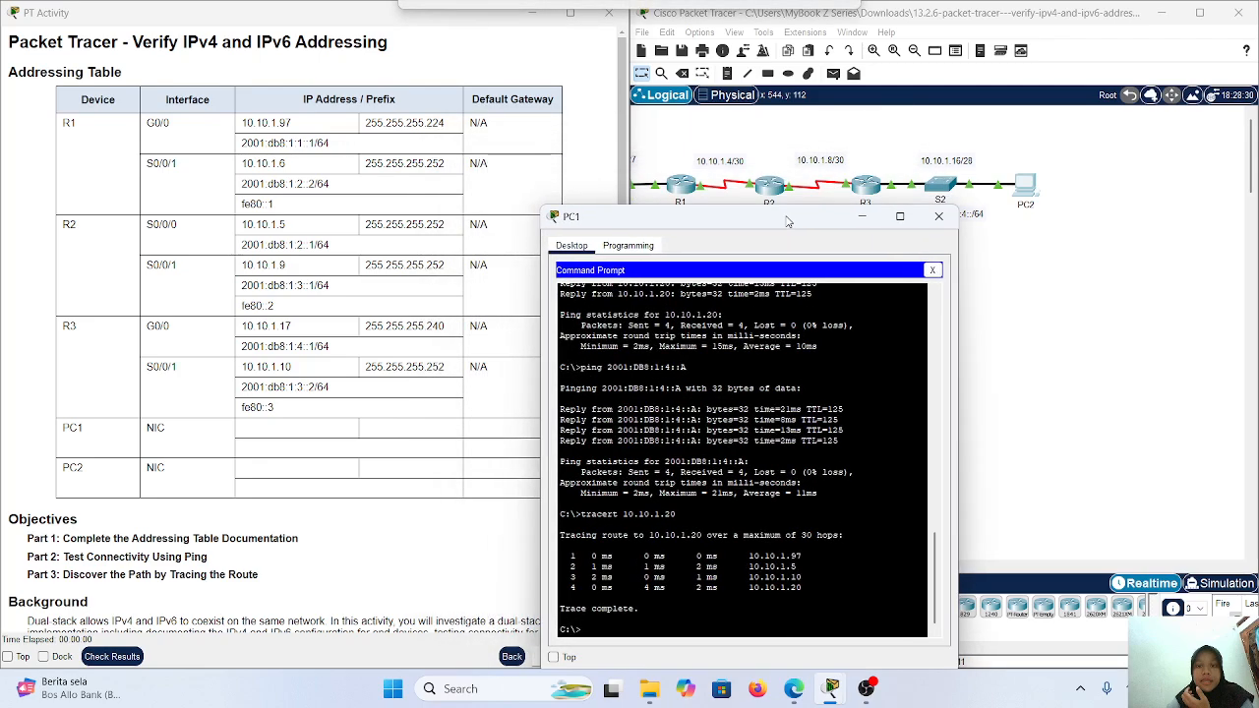
scroll(818, 164, left, 2)
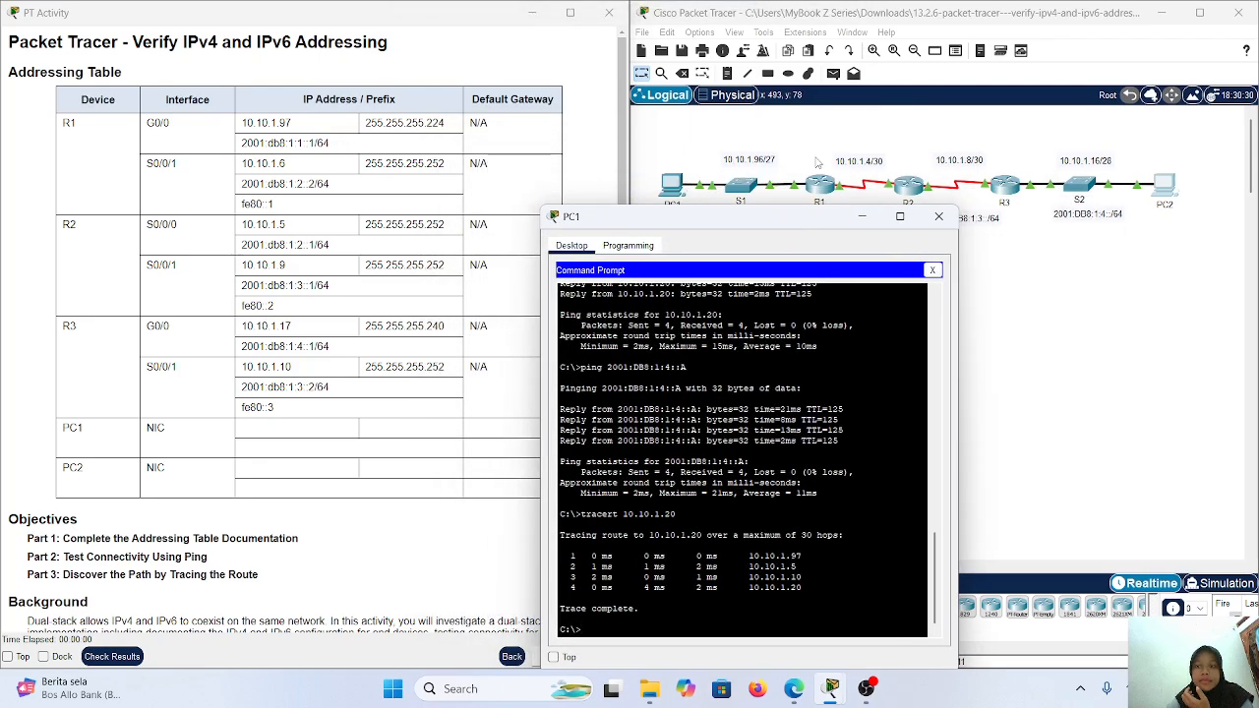
scroll(789, 167, down, 2)
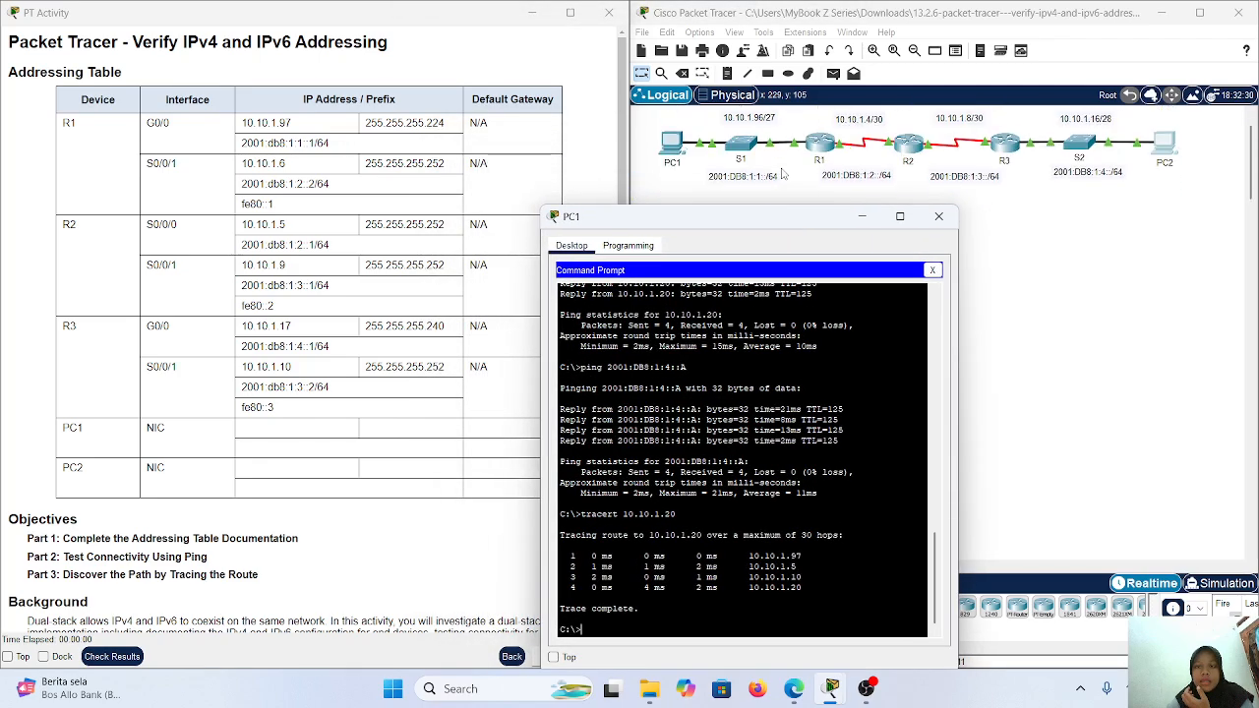
Step: Examine the full topology from PC1 to PC2 against the IPv4 tracert hops, minimizing the PC1 window for an unobstructed look
scroll(783, 173, up, 1)
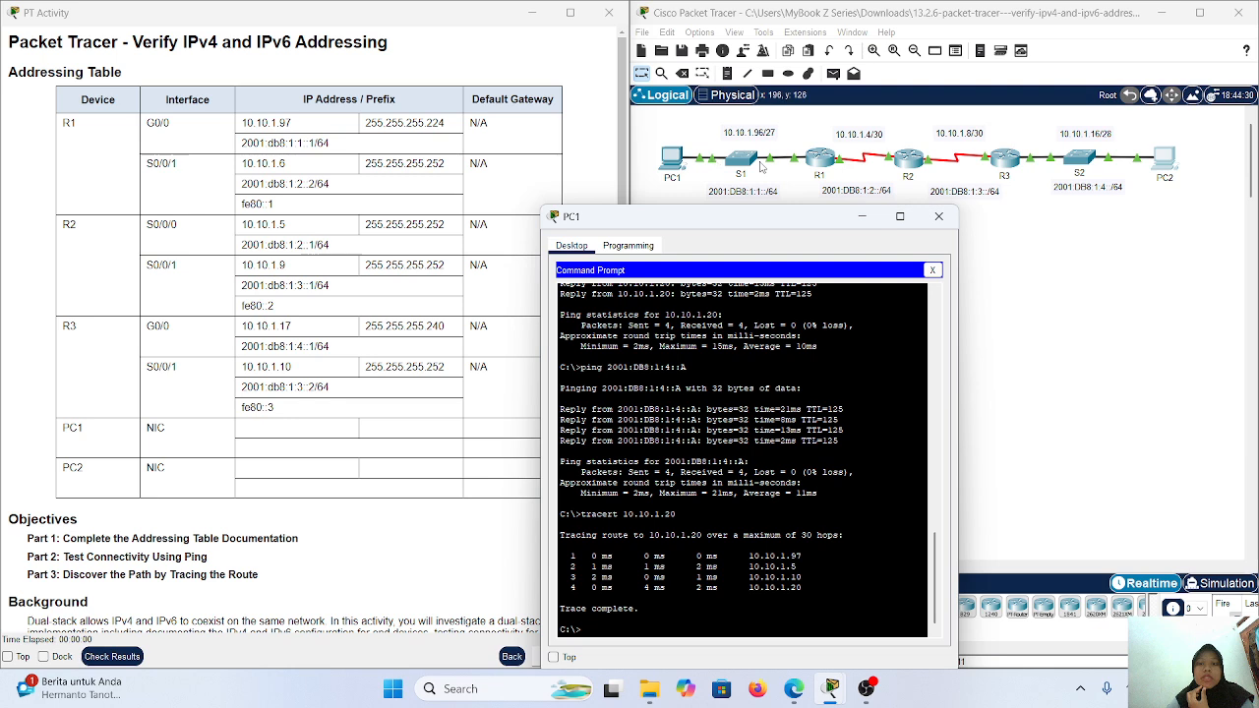
scroll(881, 167, right, 1)
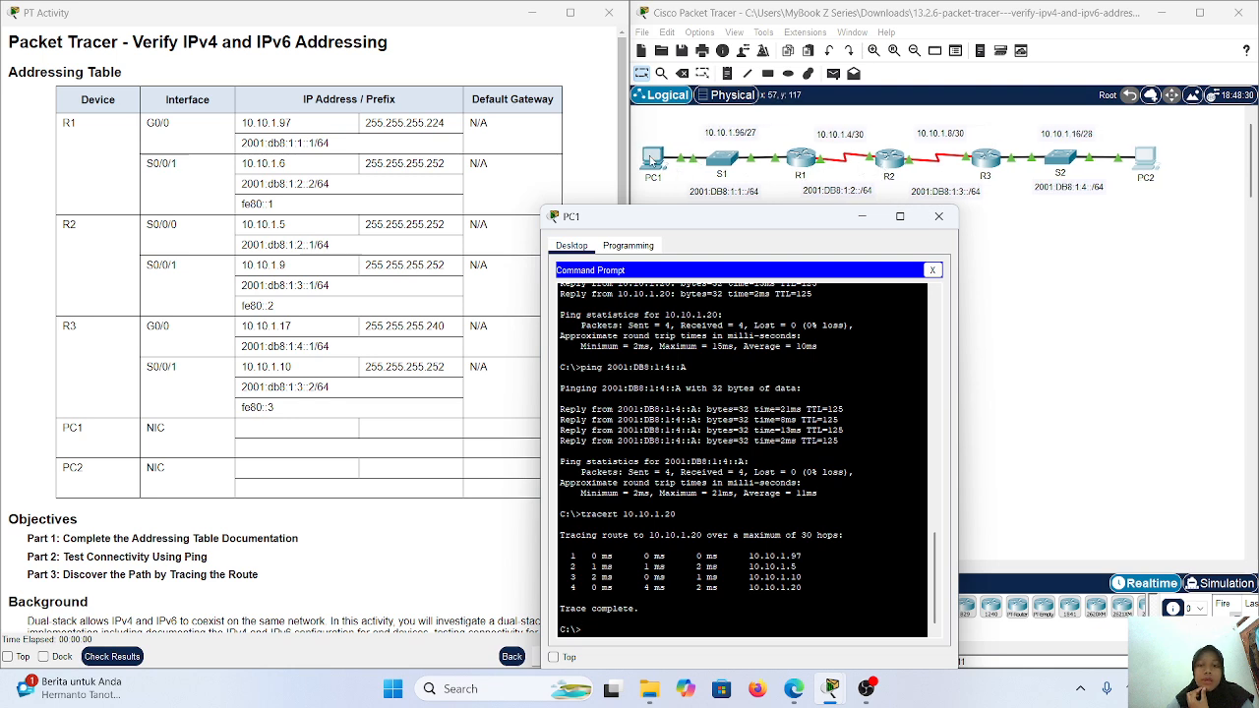
scroll(945, 168, right, 5)
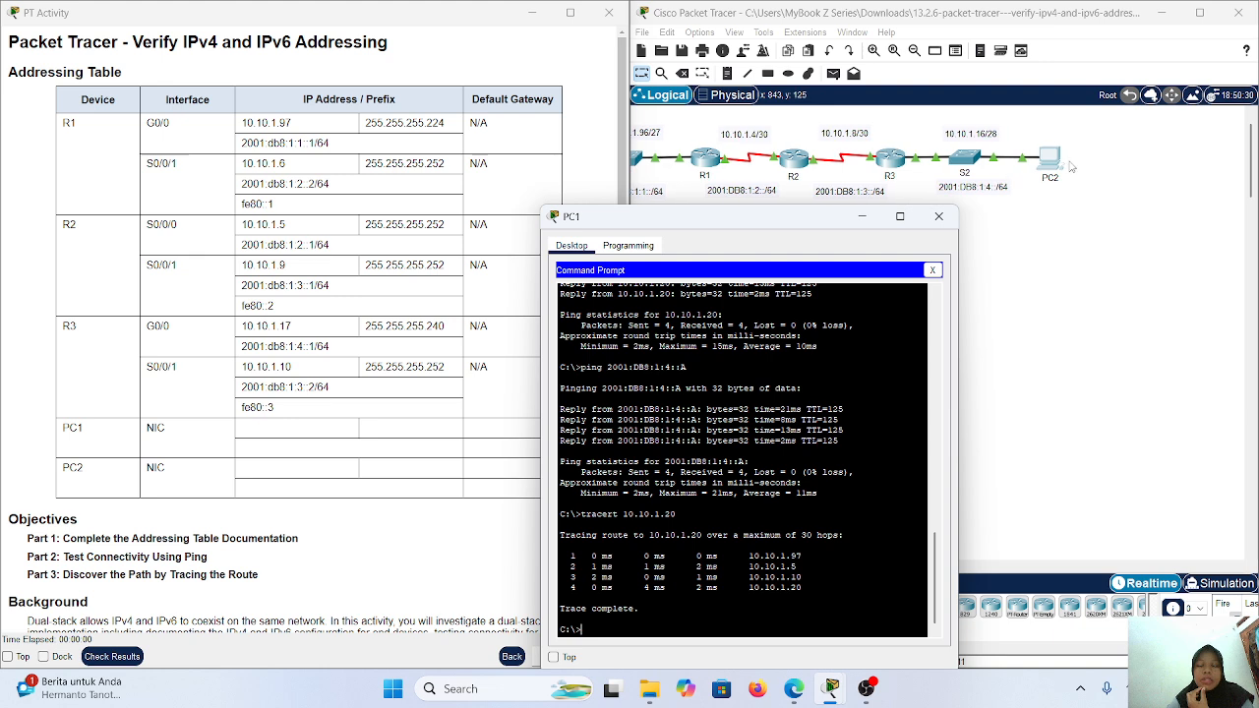
scroll(1073, 167, left, 5)
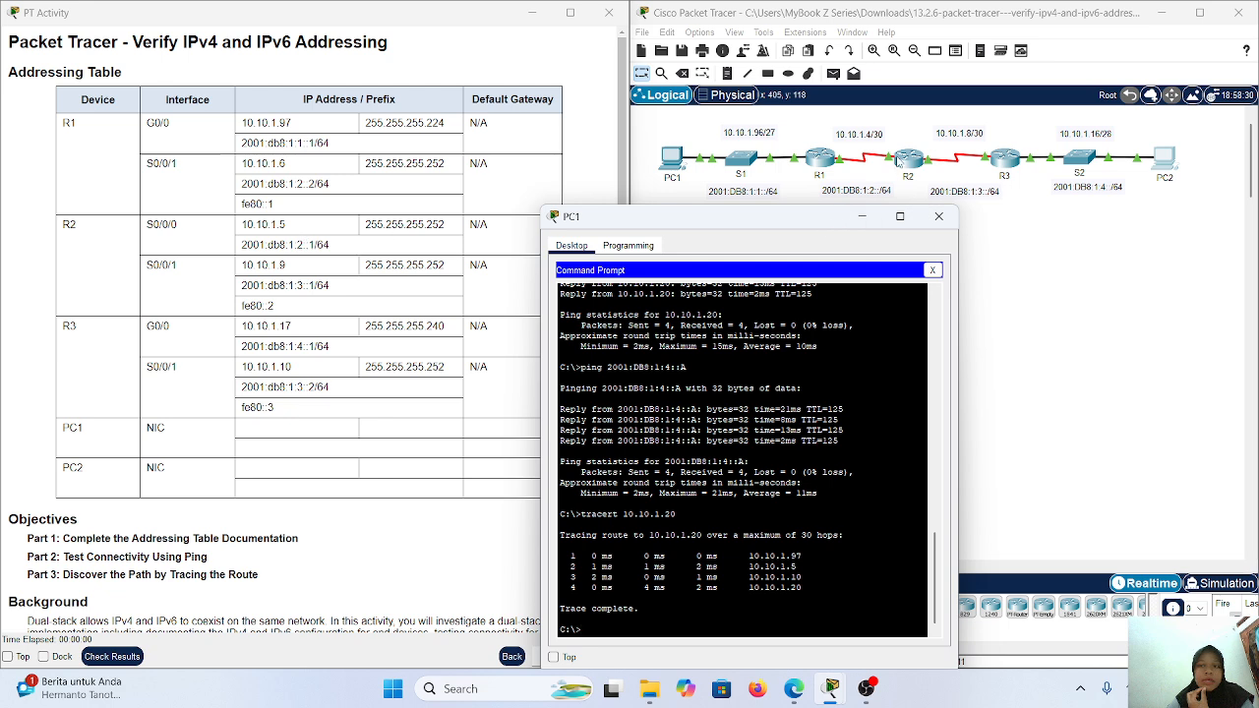
scroll(897, 162, right, 1)
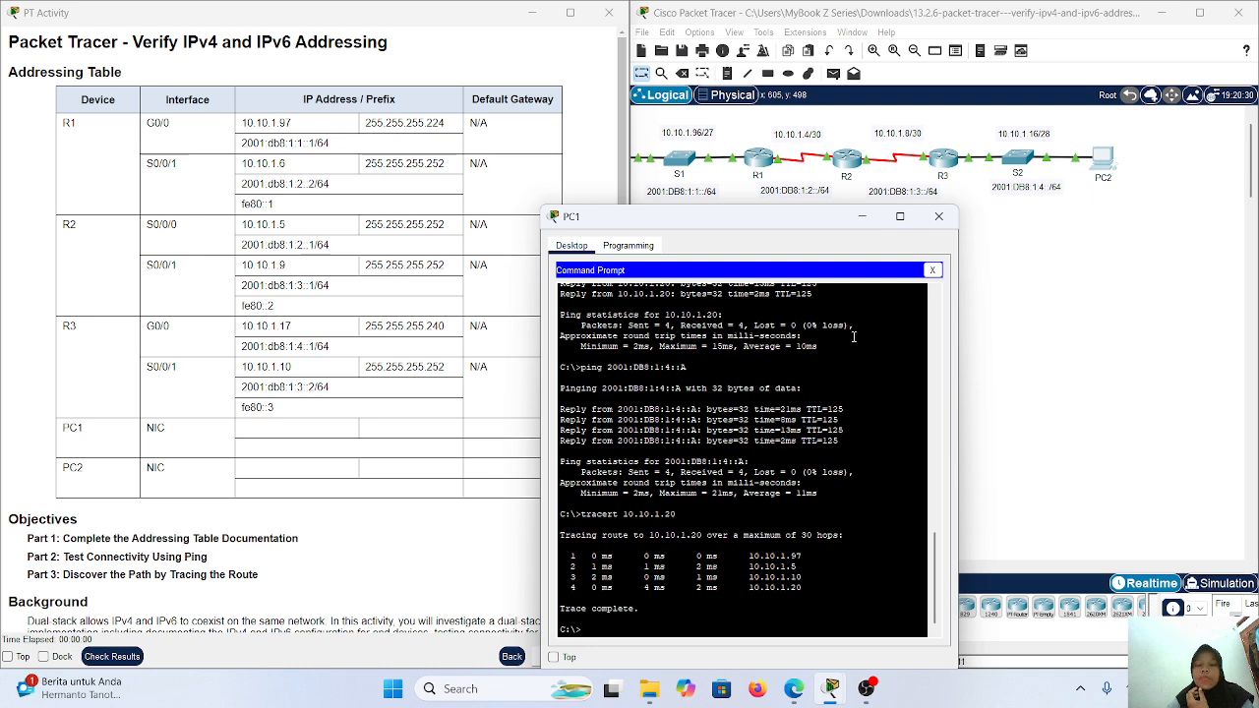
click(863, 216)
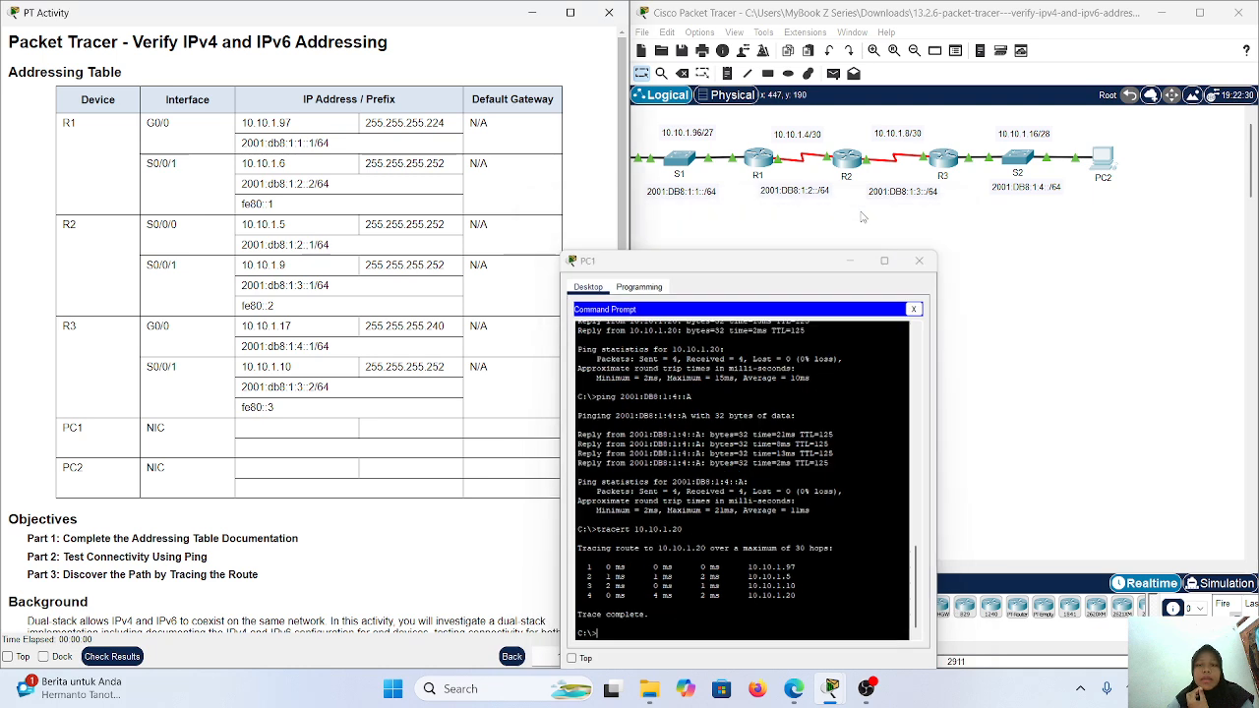
scroll(744, 232, left, 2)
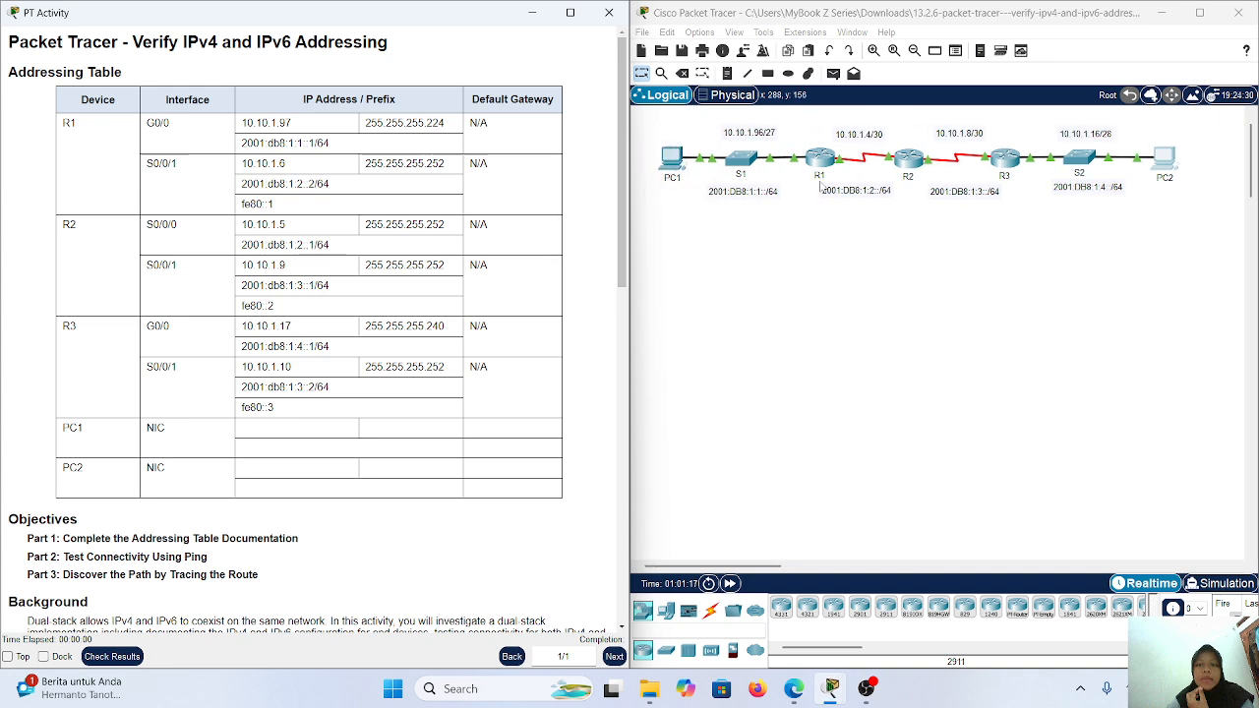
scroll(821, 187, right, 4)
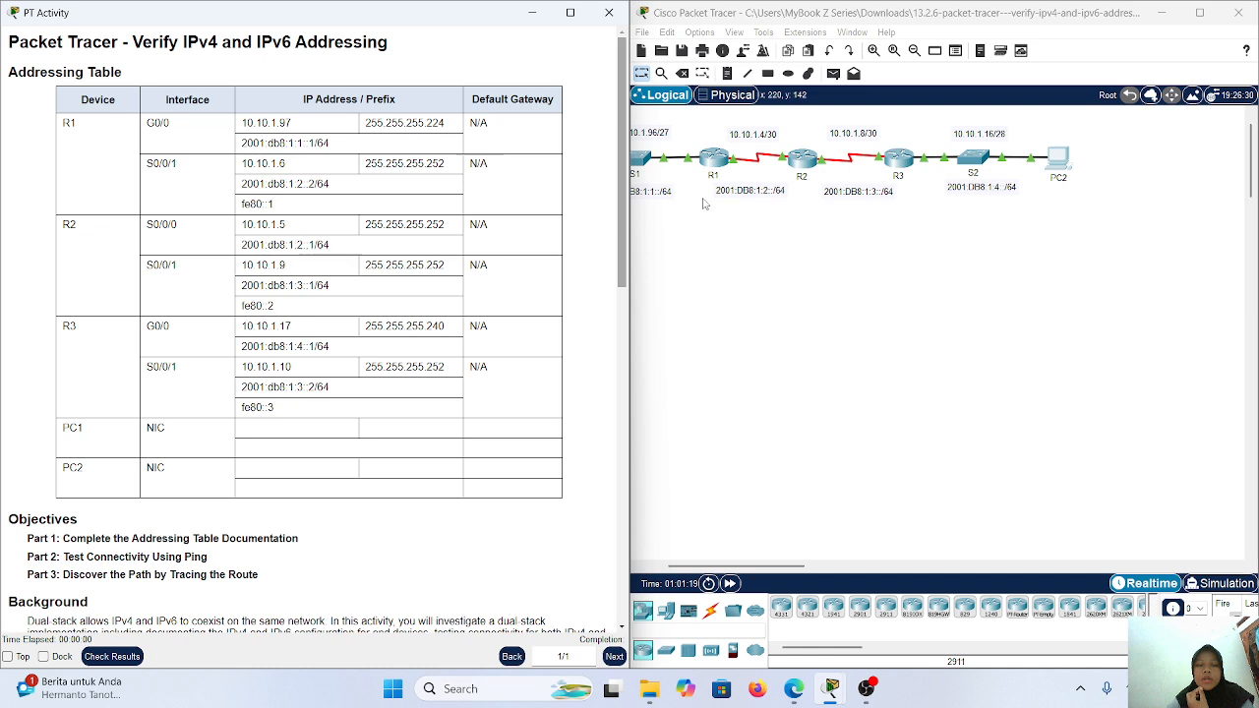
scroll(1046, 170, left, 2)
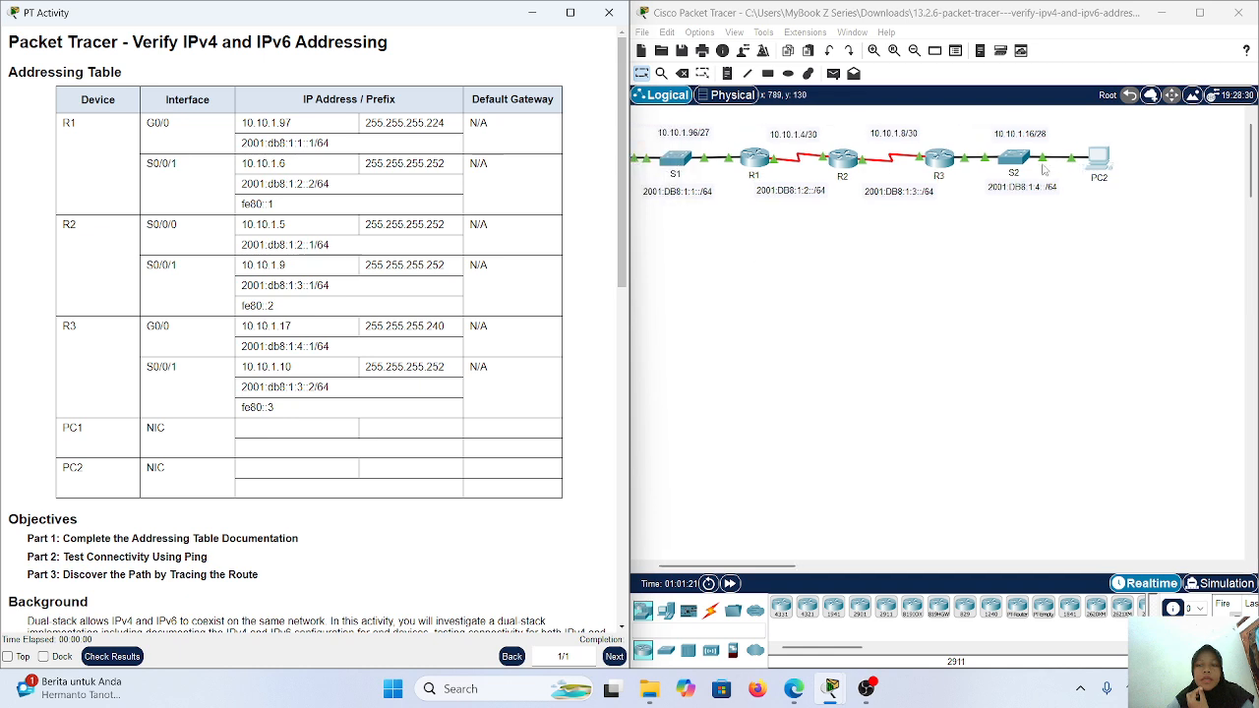
scroll(967, 207, left, 3)
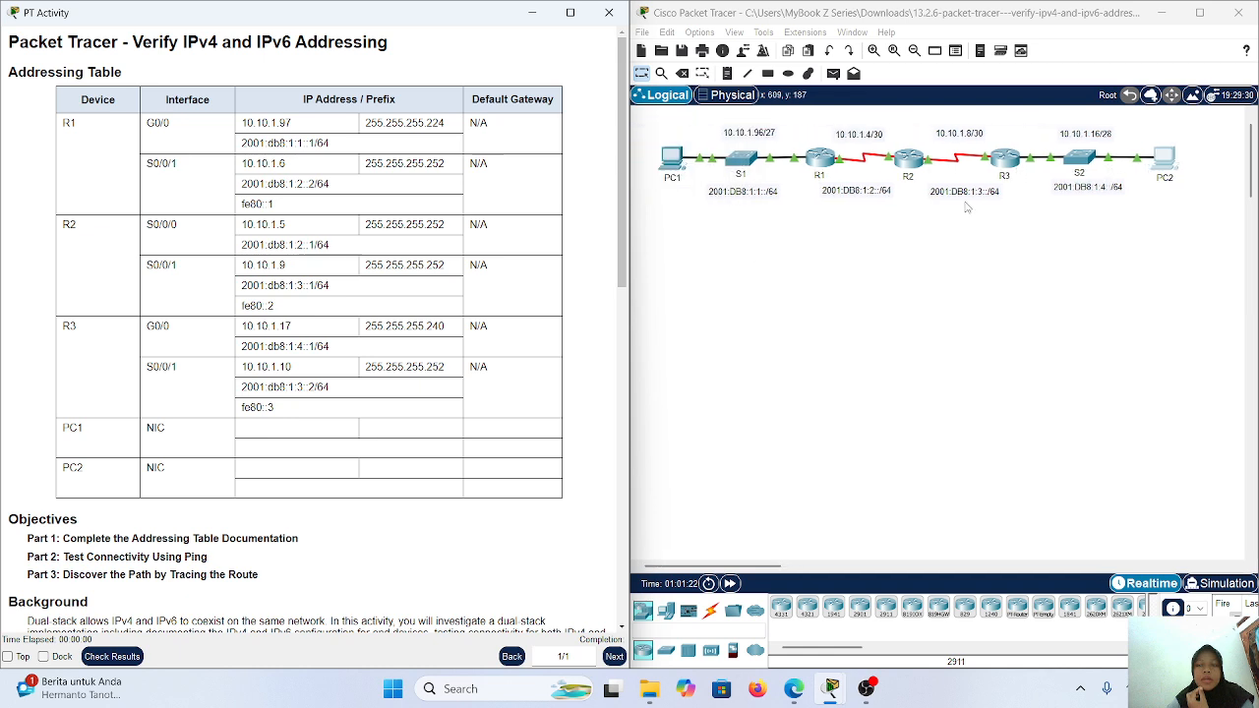
Step: Reopen PC1 and copy its IPv4 address 10.10.1.100 from the ipconfig /all output
click(675, 161)
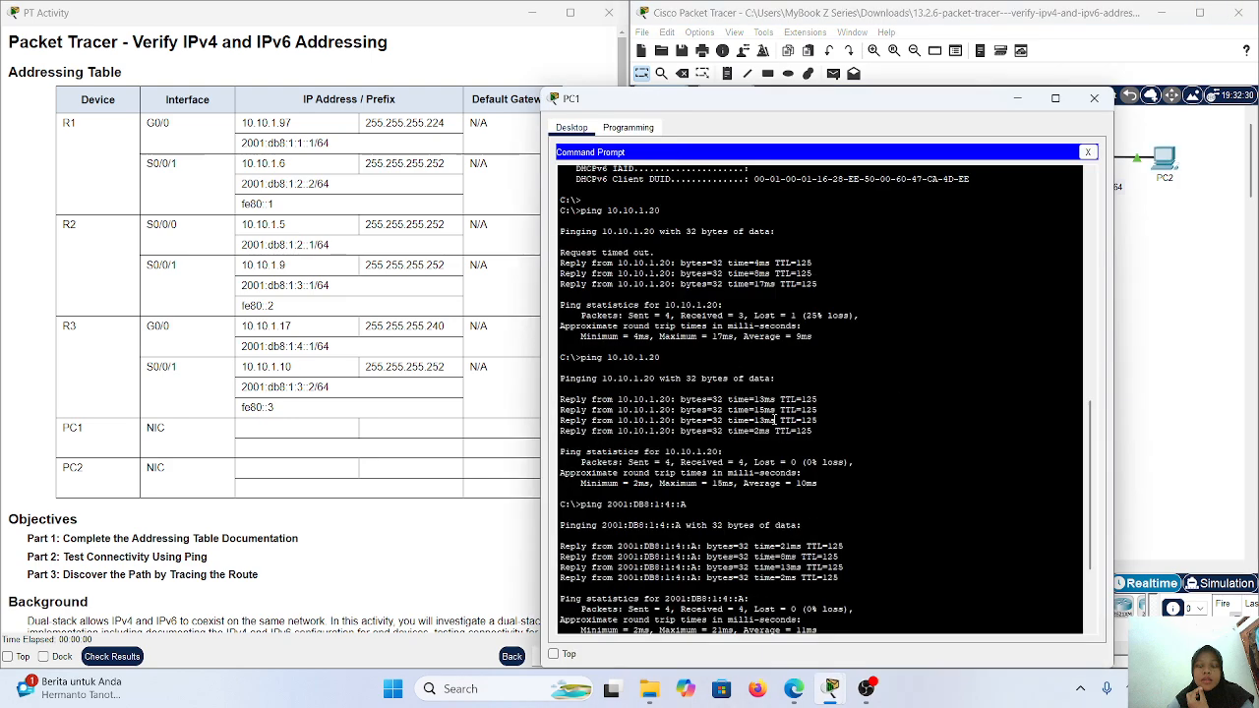
scroll(675, 534, up, 6)
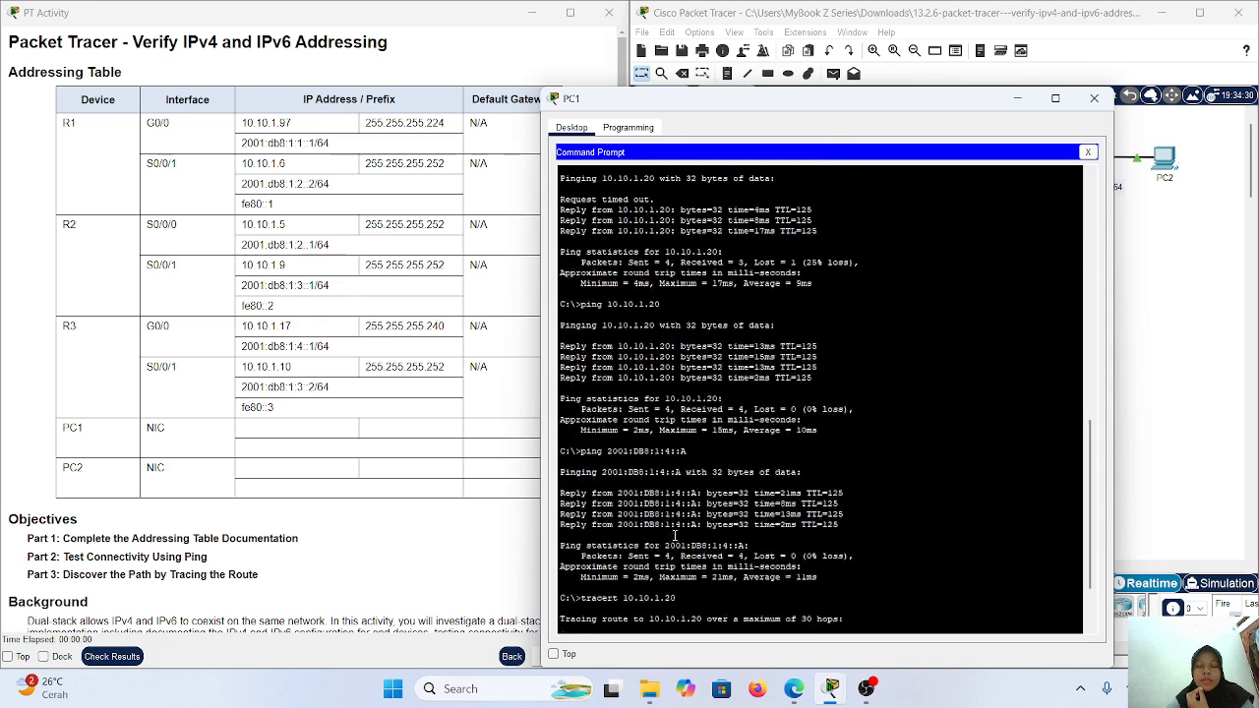
scroll(675, 534, up, 8)
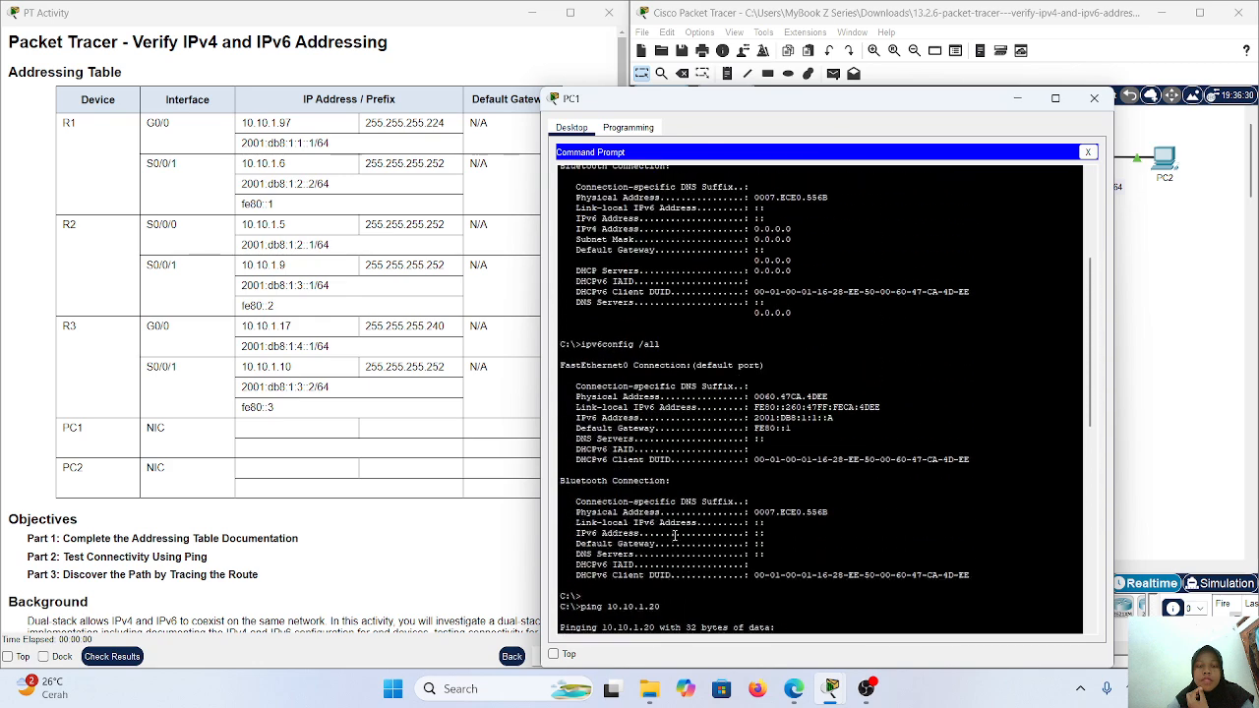
scroll(759, 405, up, 6)
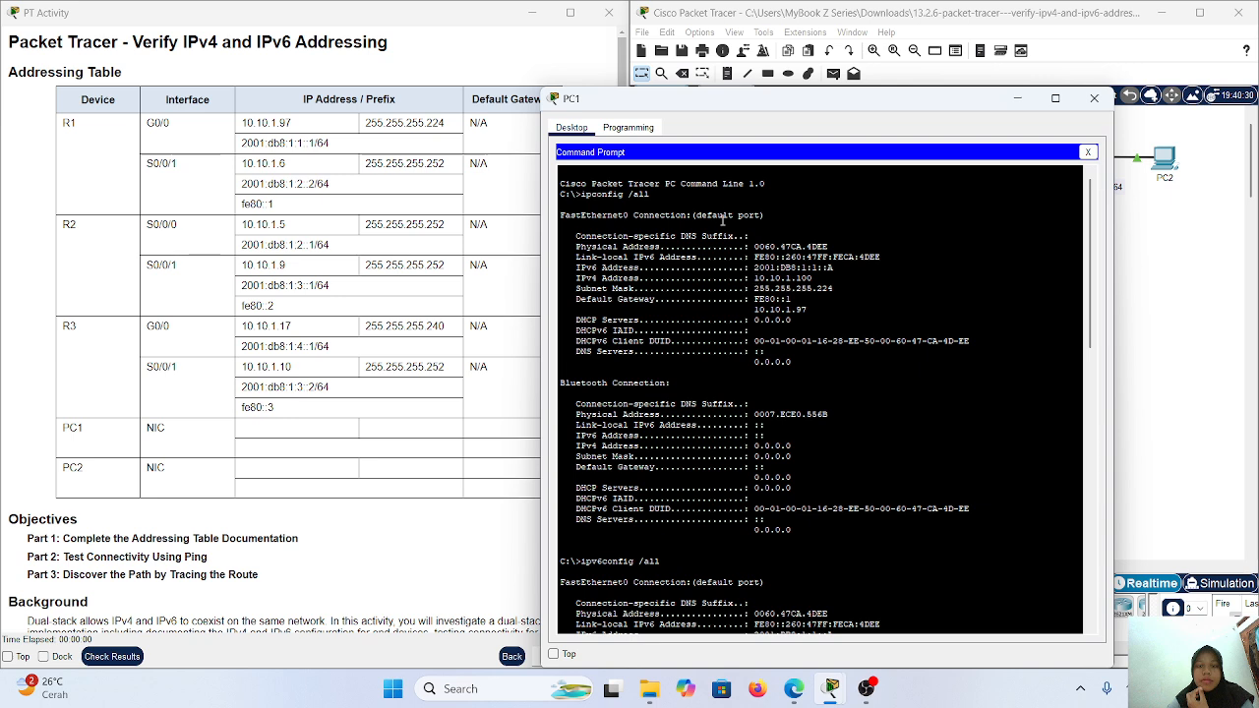
drag(755, 281, 821, 283)
right_click(821, 284)
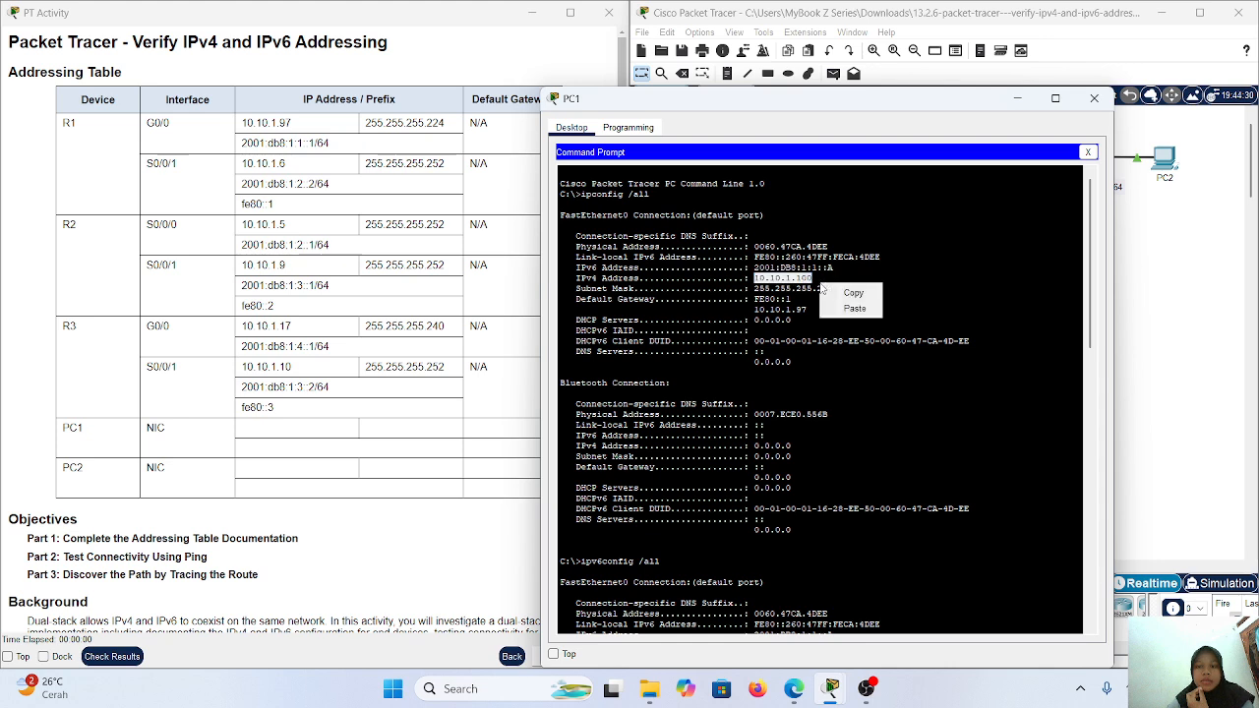
click(843, 291)
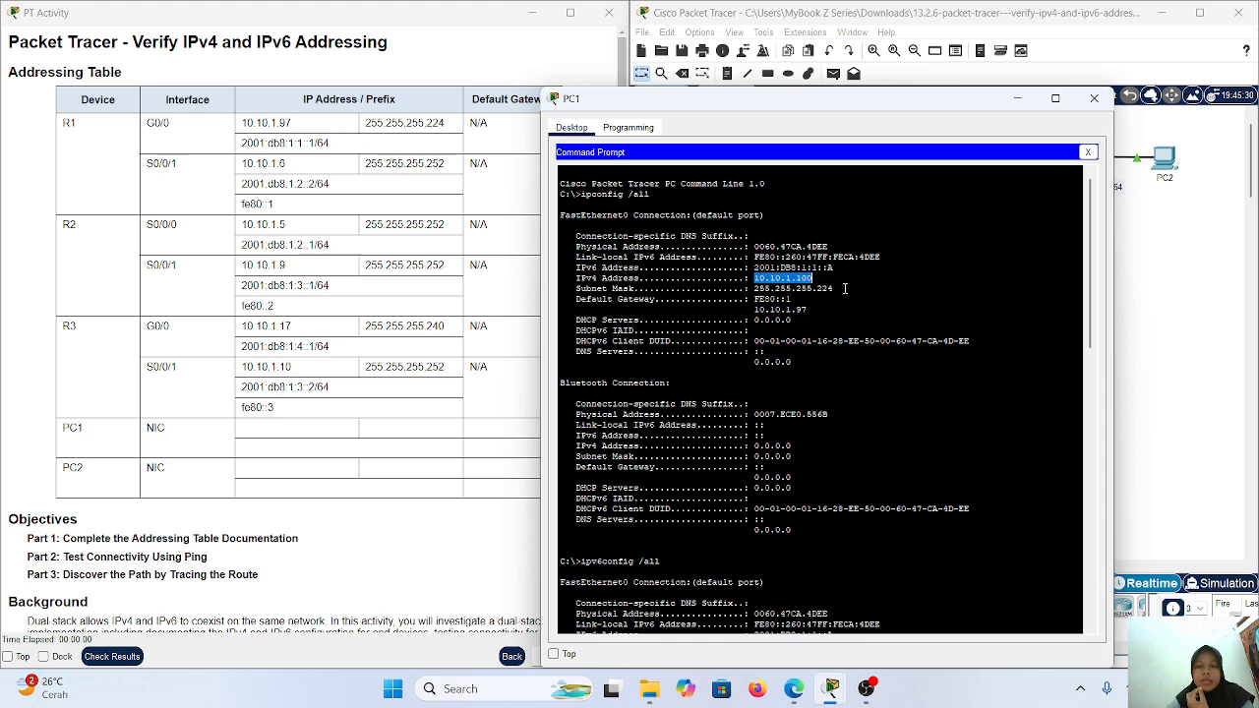
Step: Minimize PC1 and open PC2's Command Prompt from the topology
click(1023, 96)
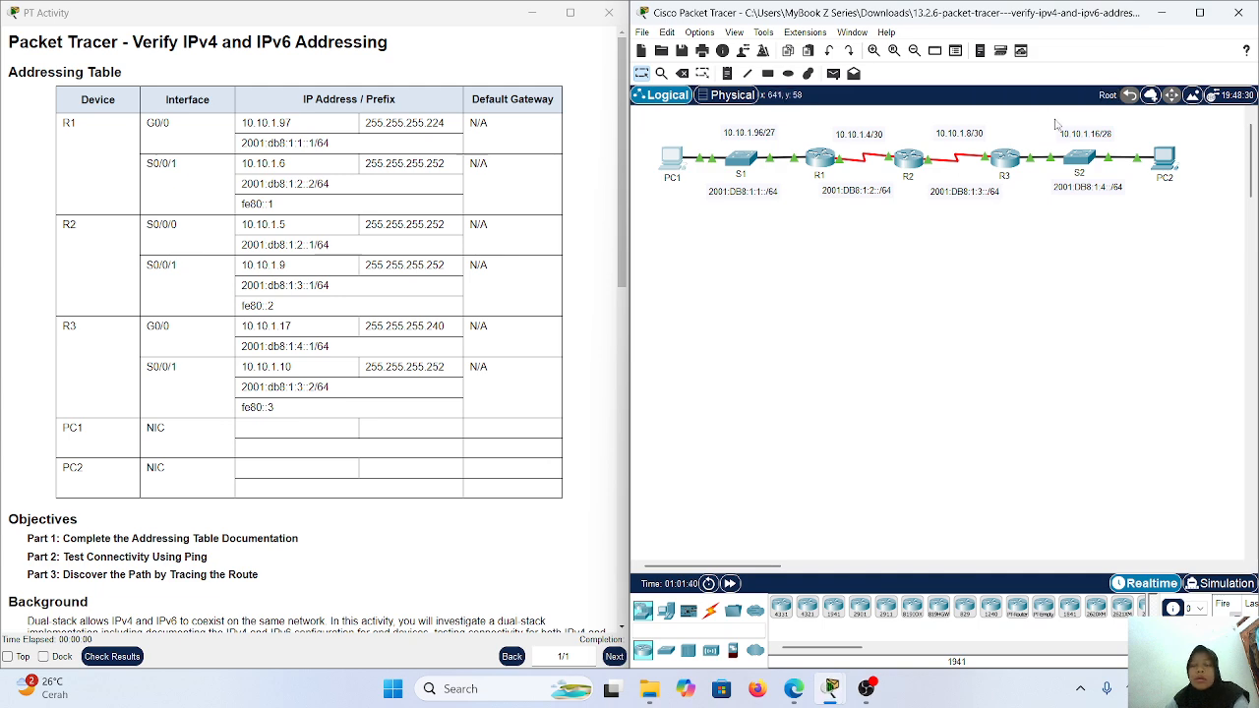
scroll(1007, 218, right, 3)
scroll(936, 188, up, 2)
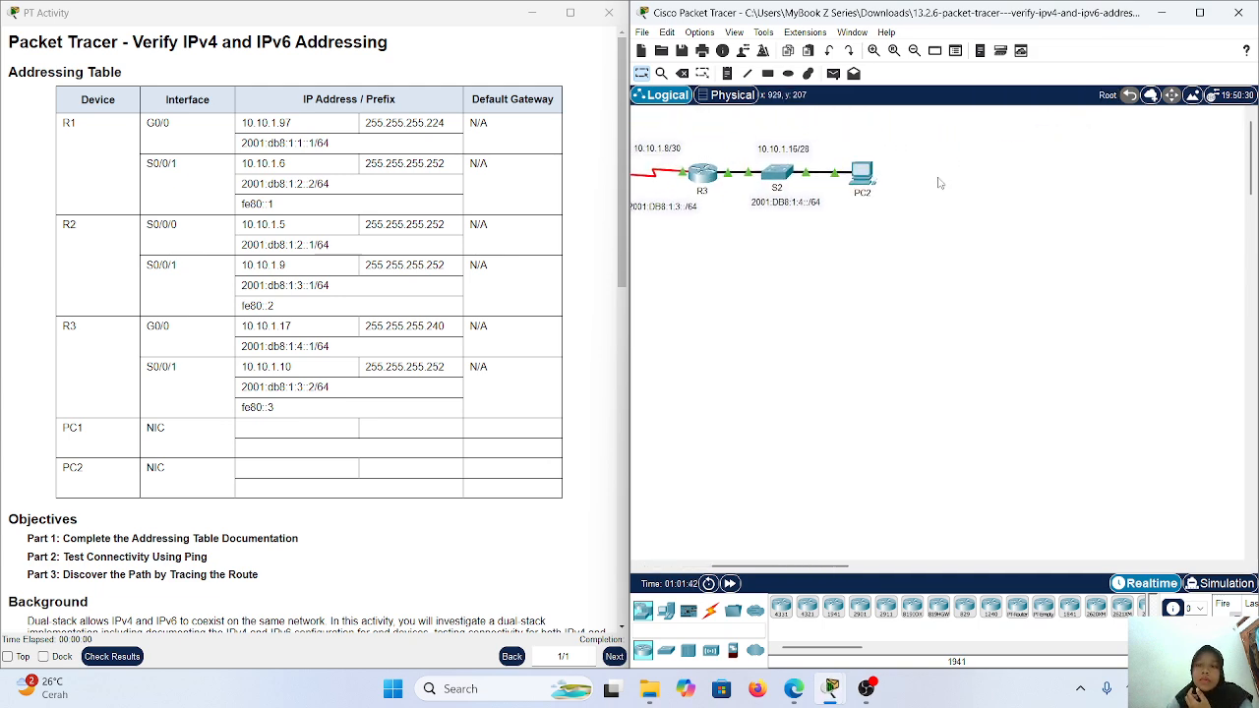
click(863, 187)
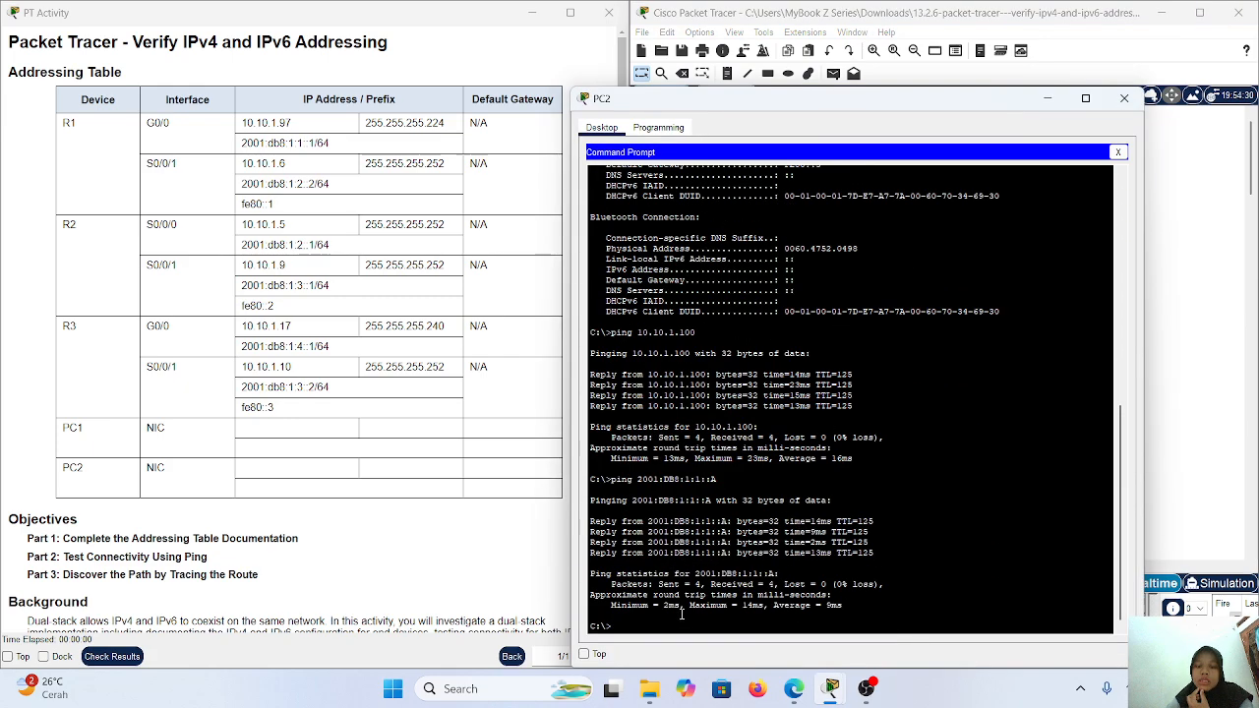
Step: Trace the IPv4 route from PC2 to PC1 with tracert 10.10.1.100, using the copied address
text(racert)
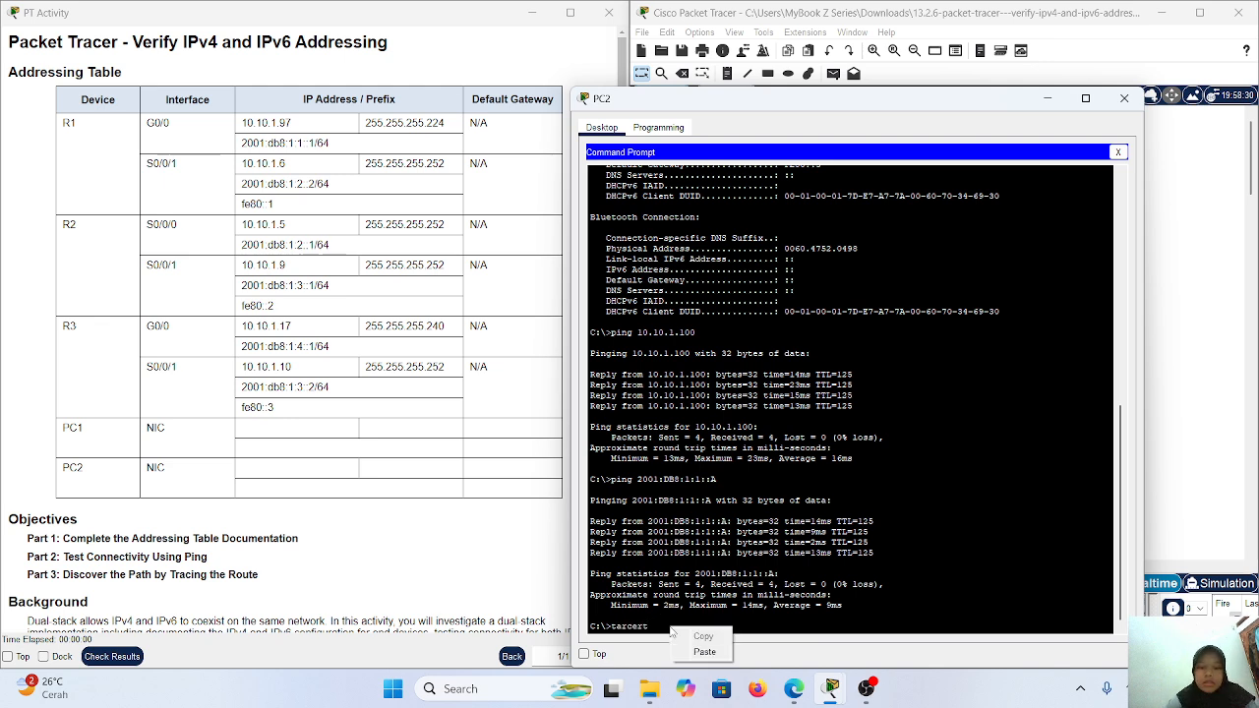
key(BackSpace)
key(BackSpace)
key(BackSpace)
key(BackSpace)
key(BackSpace)
key(BackSpace)
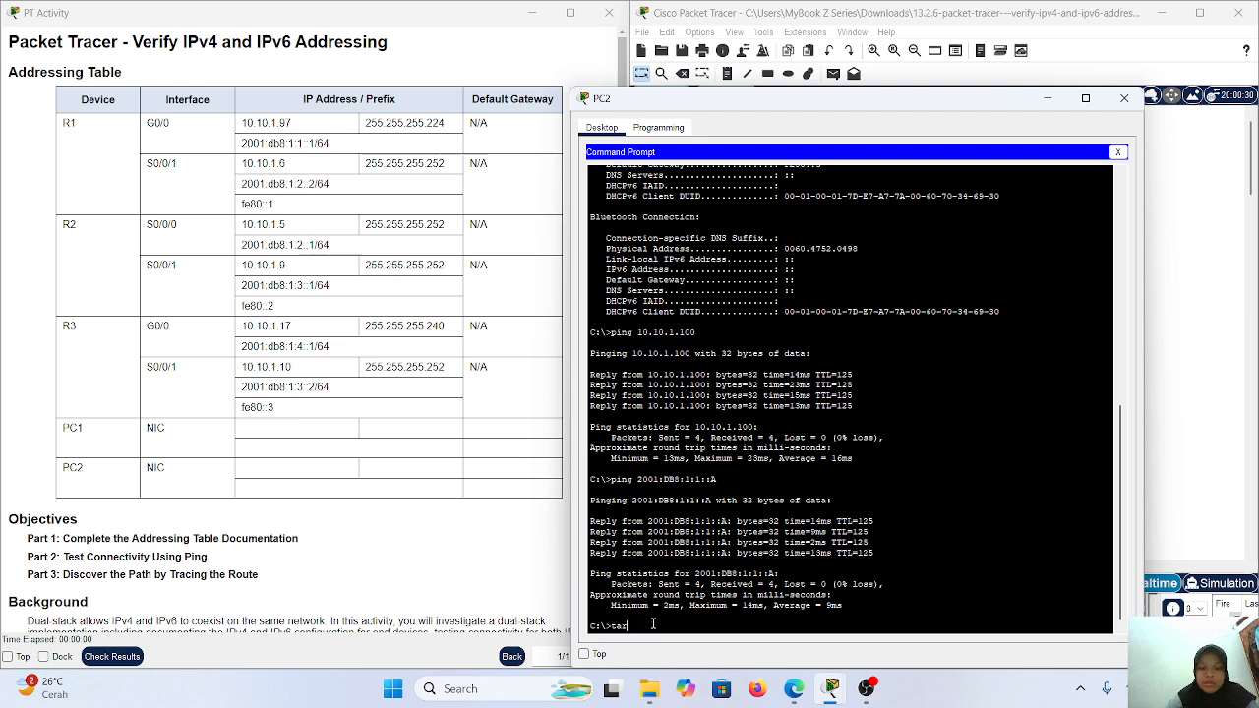
text(racert)
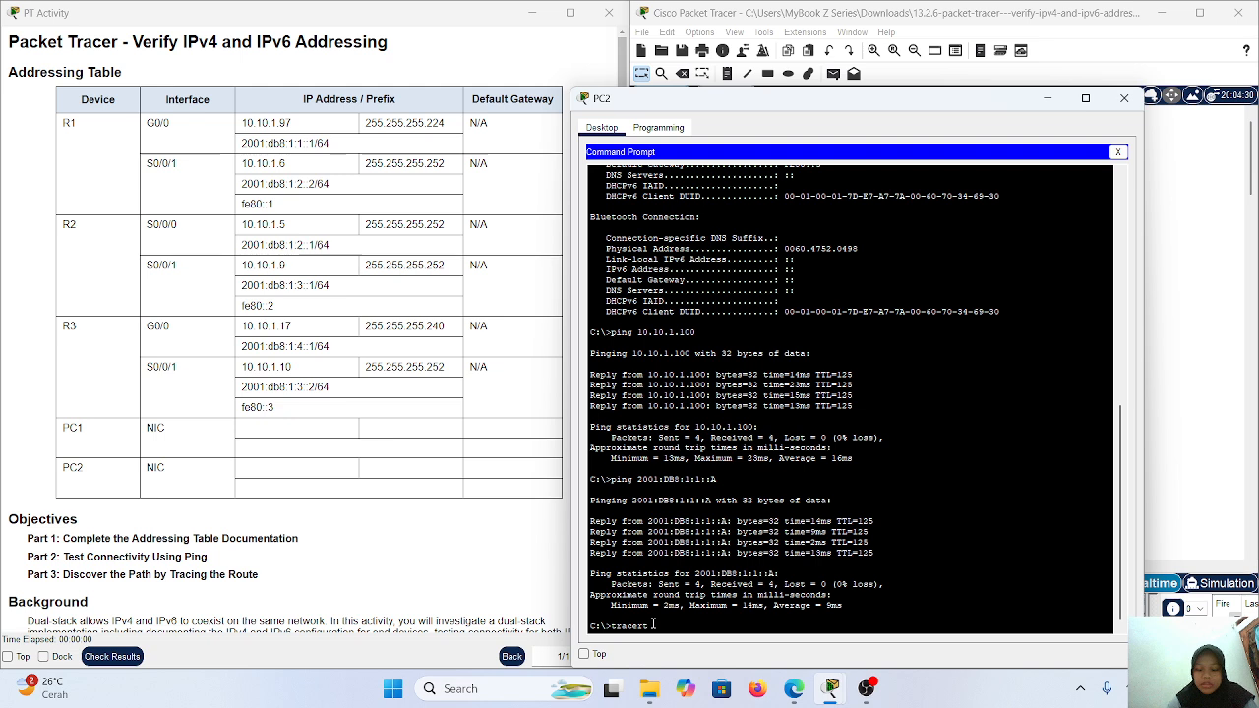
right_click(653, 626)
click(686, 650)
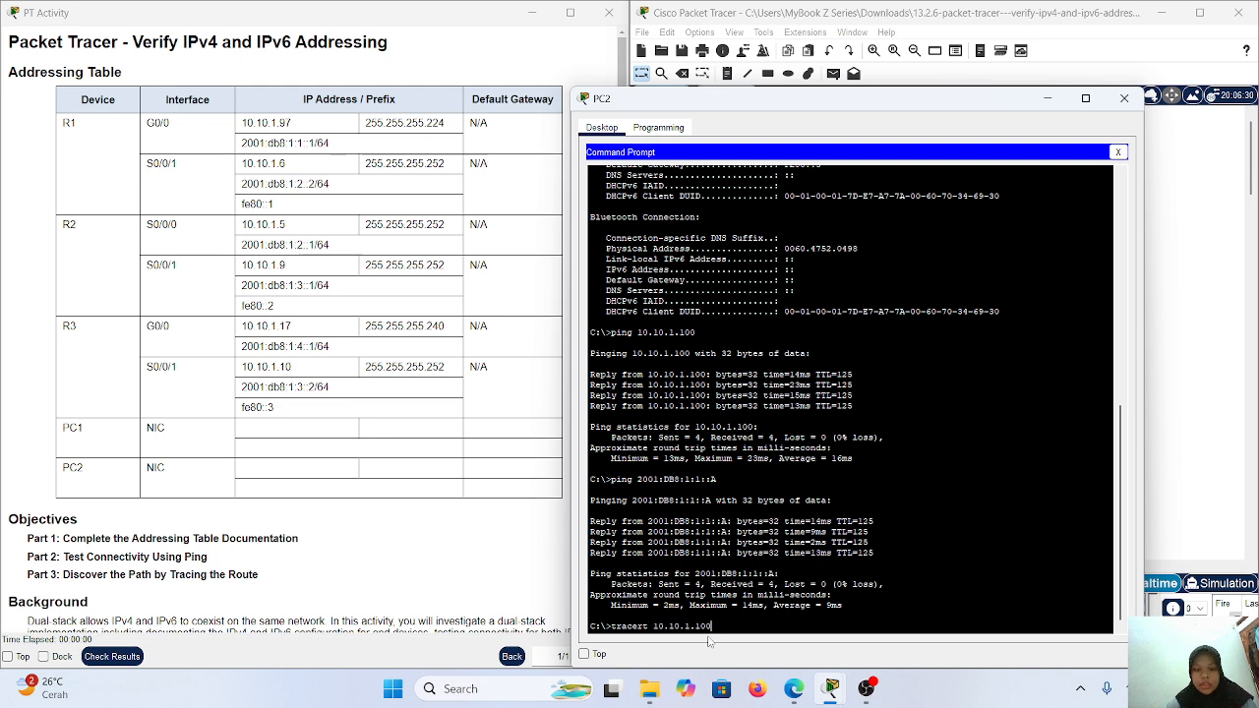
key(Return)
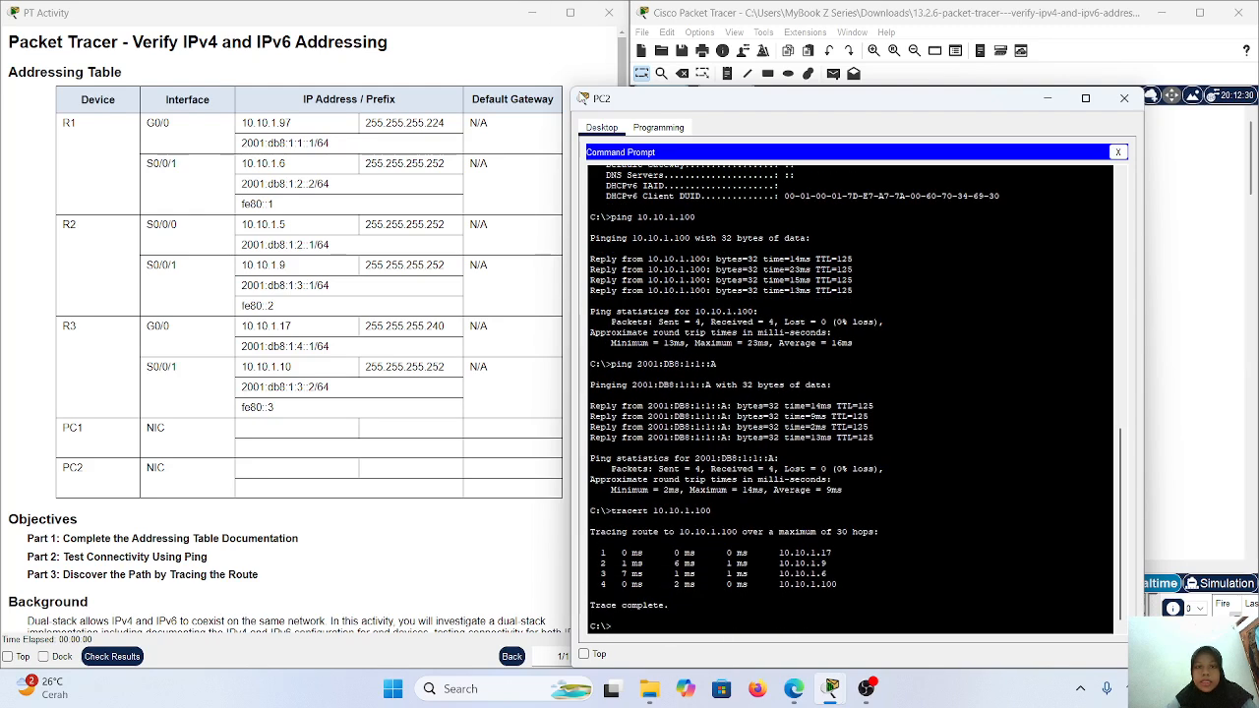
Step: Shrink the PC2 window to uncover the topology and bring its complete tracert output into view
drag(573, 90, 651, 128)
drag(705, 167, 706, 172)
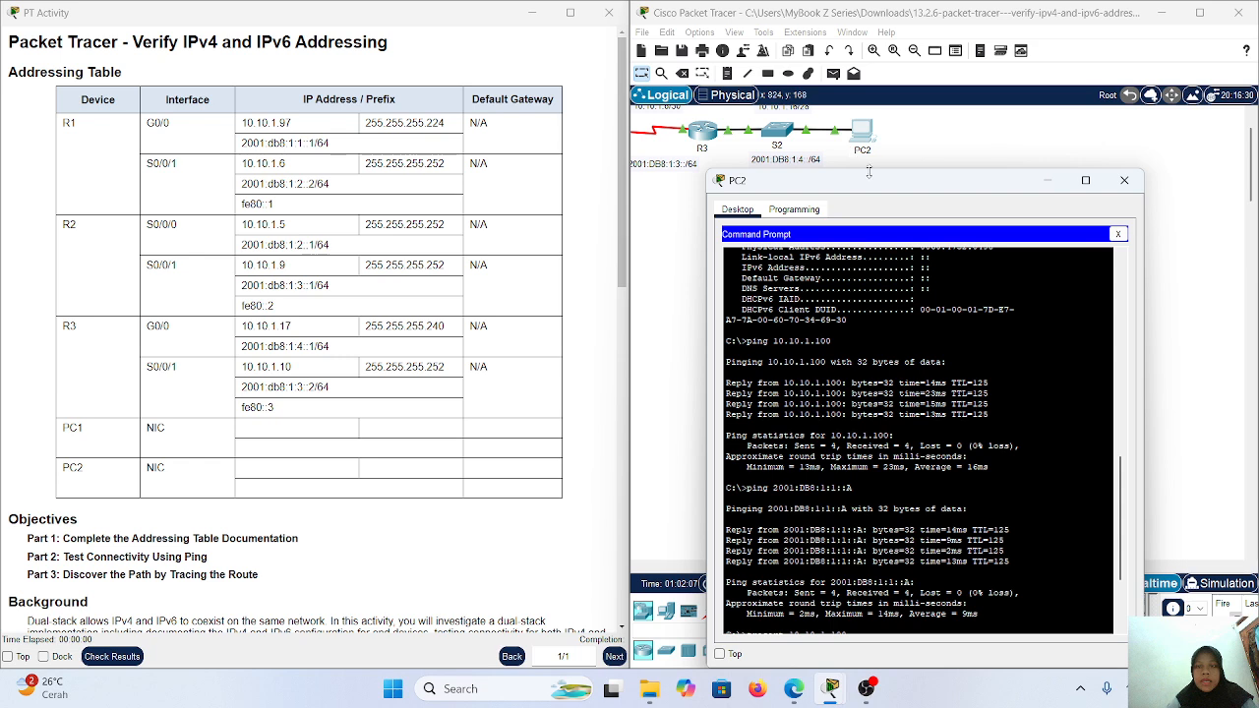
scroll(862, 459, down, 4)
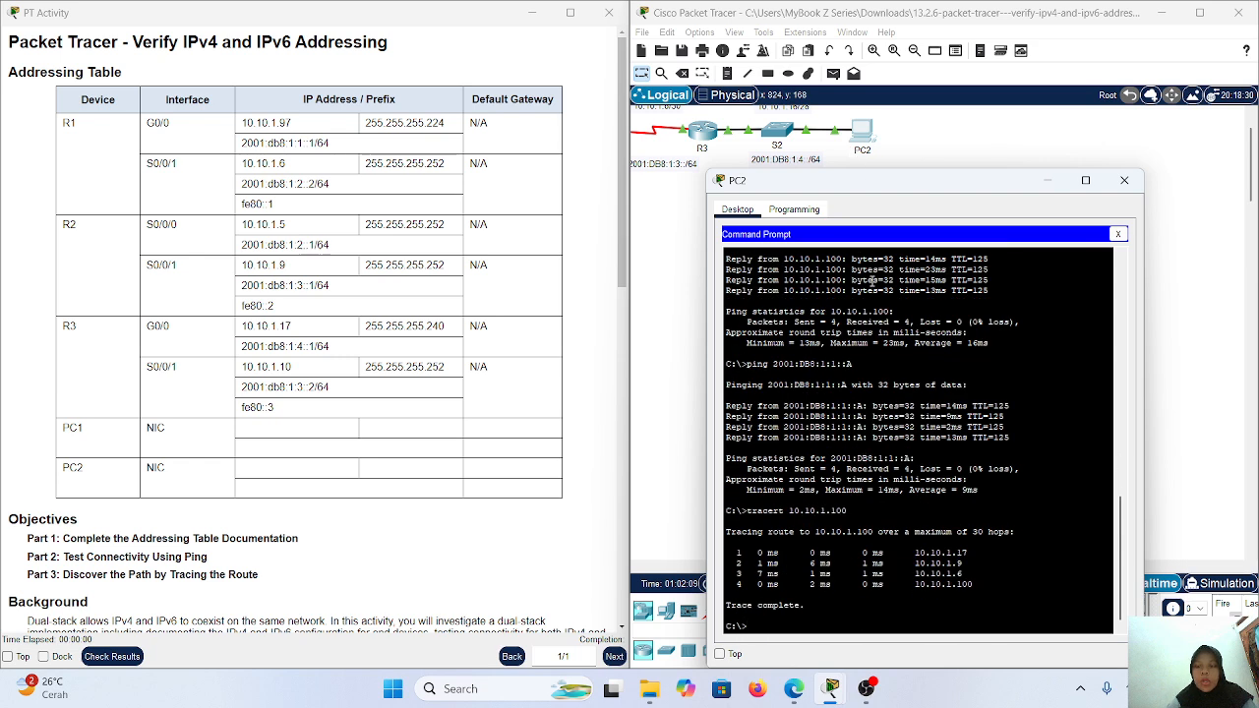
Step: Compare PC2's traced hops with the topology and Addressing Table, highlighting the R3 G0/0 and R1 S0/0/1 IPv4 addresses
scroll(766, 141, left, 1)
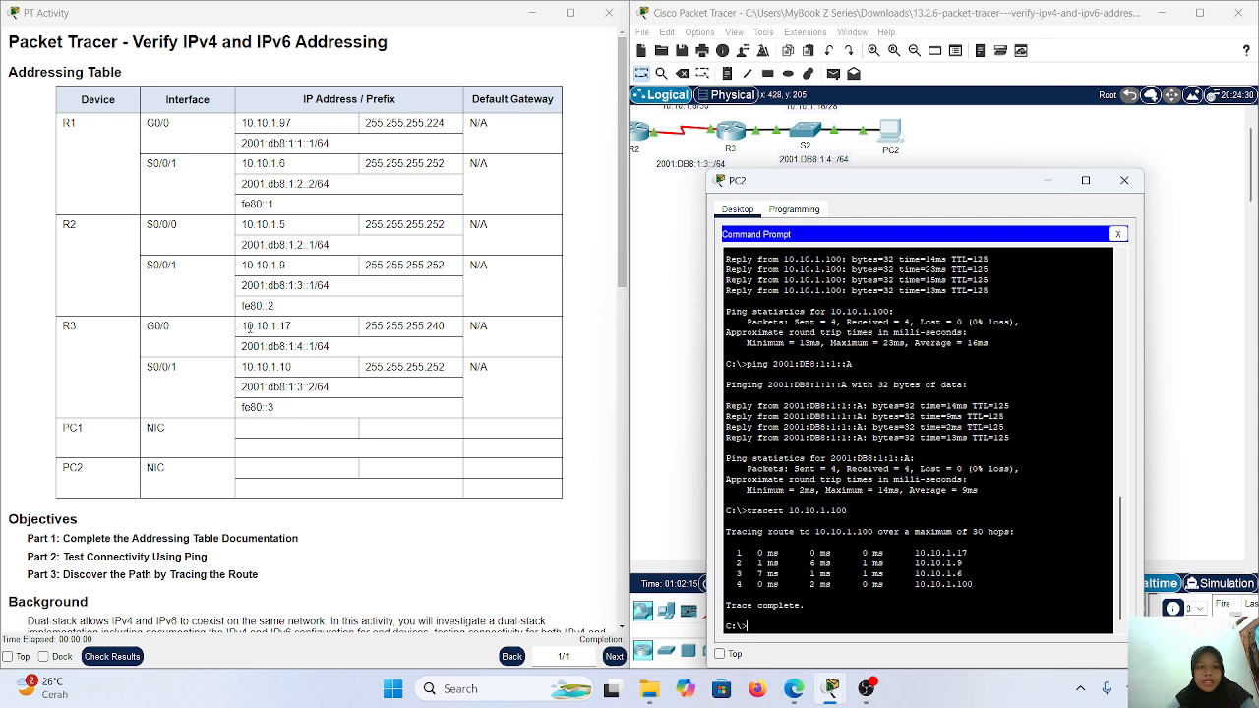
drag(241, 326, 299, 331)
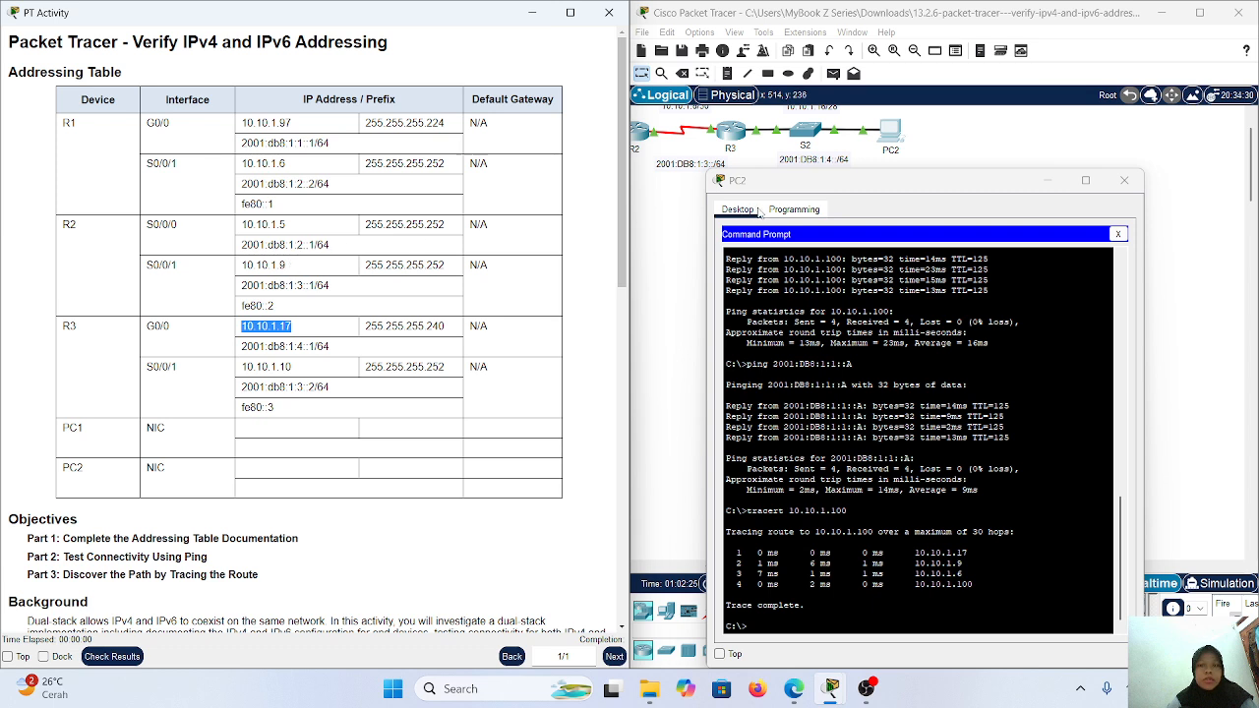
scroll(831, 133, left, 5)
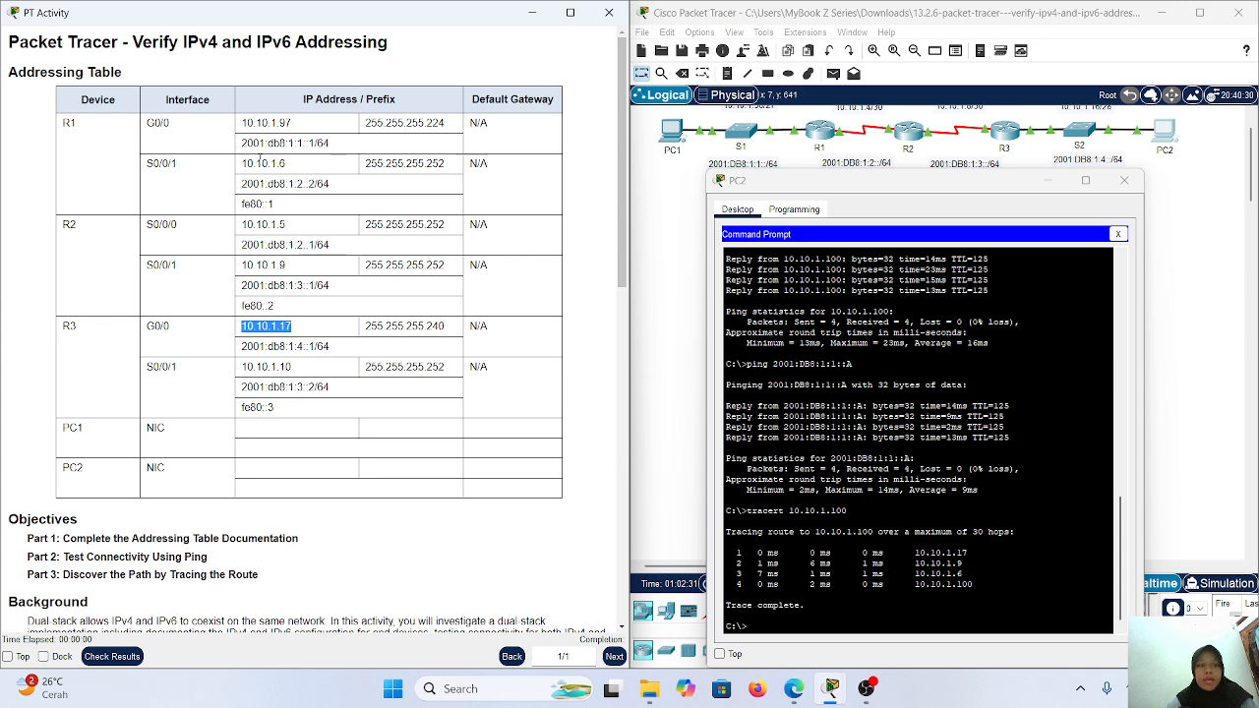
drag(242, 164, 316, 168)
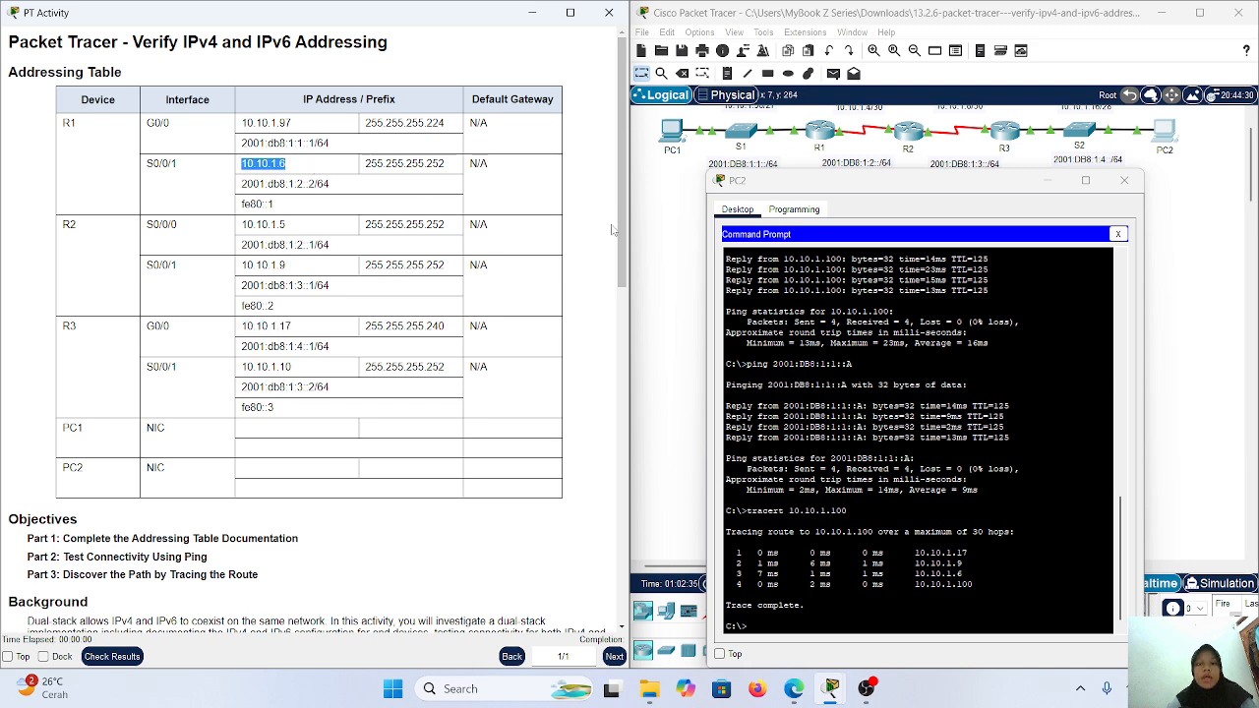
click(606, 227)
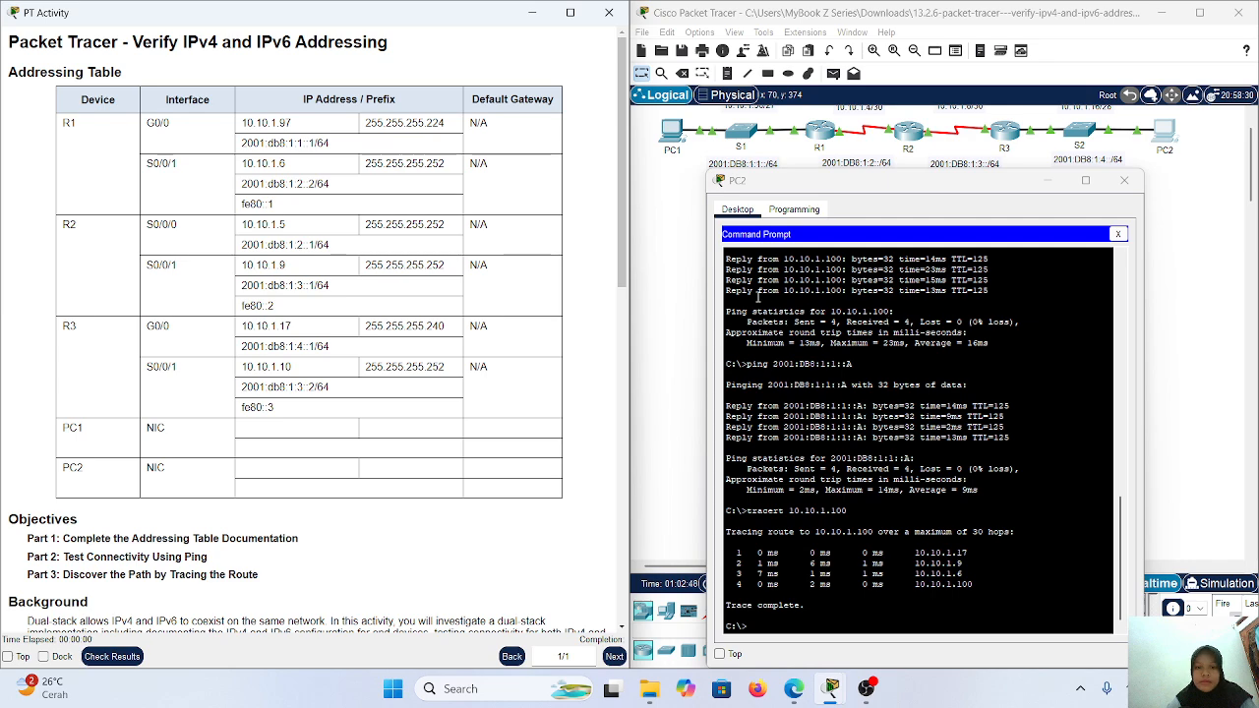
Step: Consult the IPv6 tracing instructions in Part 3 and copy PC2's IPv6 address 2001:DB8:1:4::A from its ipv6config /all output
scroll(399, 356, down, 10)
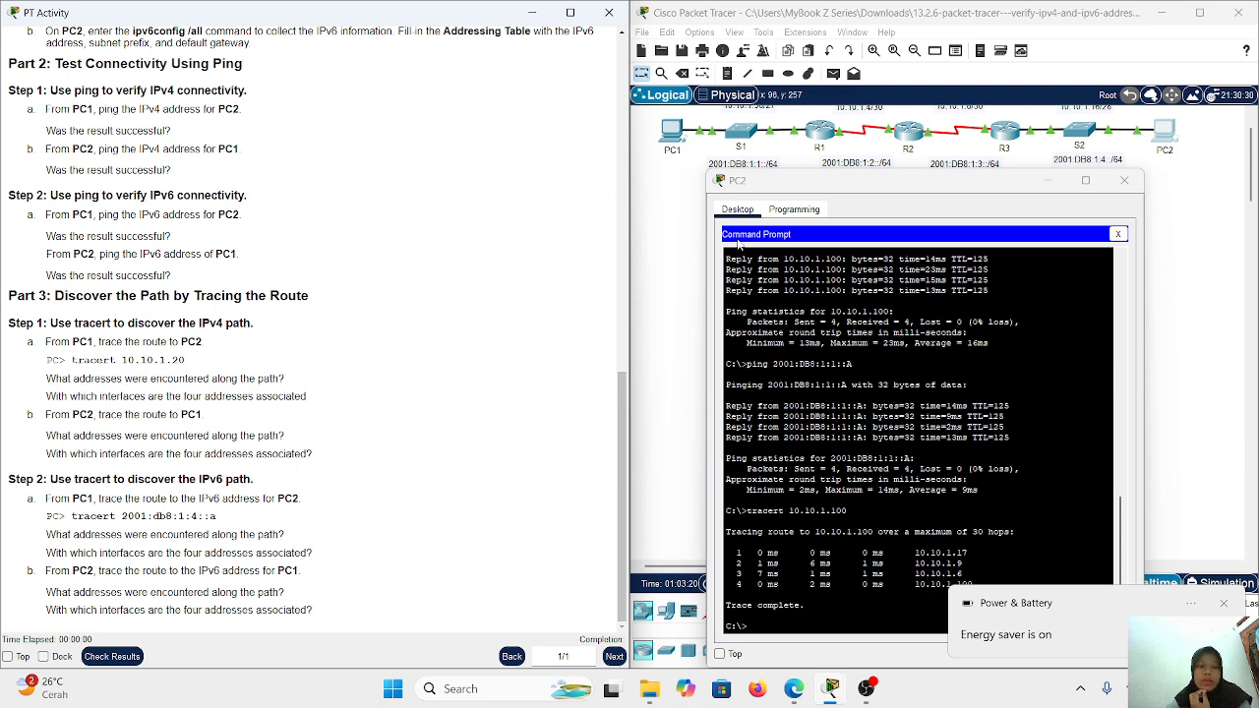
scroll(963, 370, up, 1)
scroll(963, 371, down, 1)
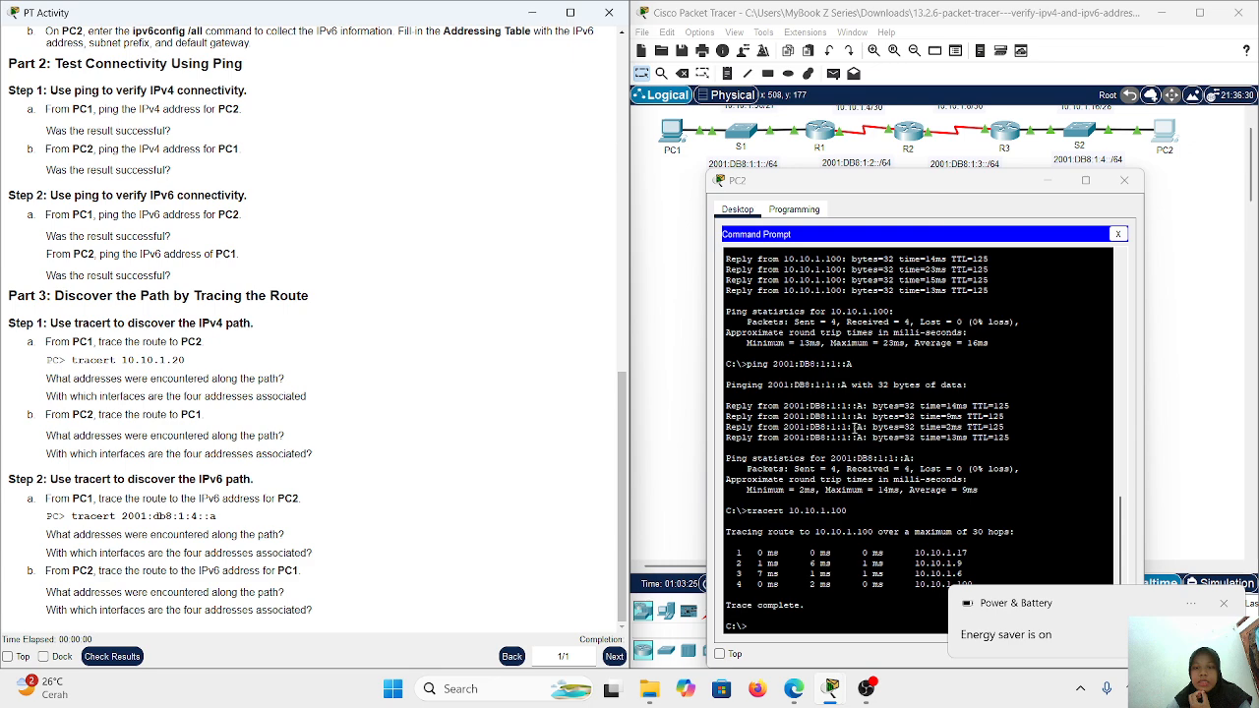
scroll(852, 453, up, 3)
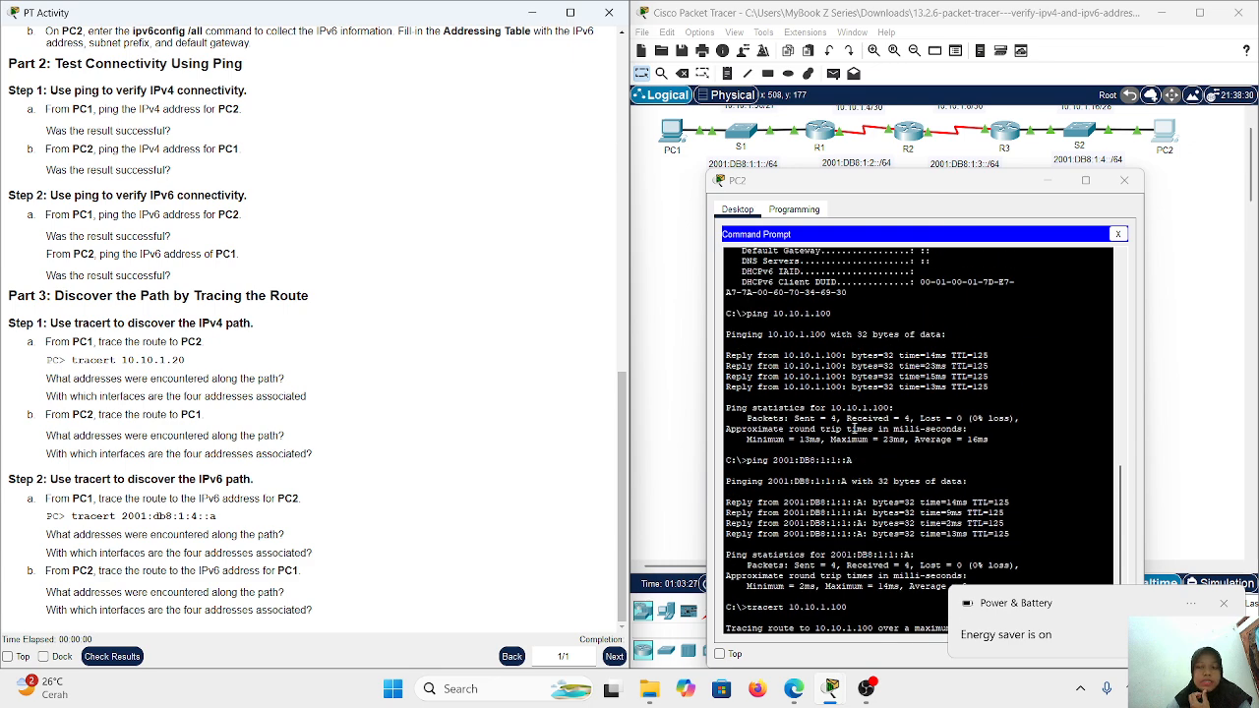
scroll(855, 429, up, 15)
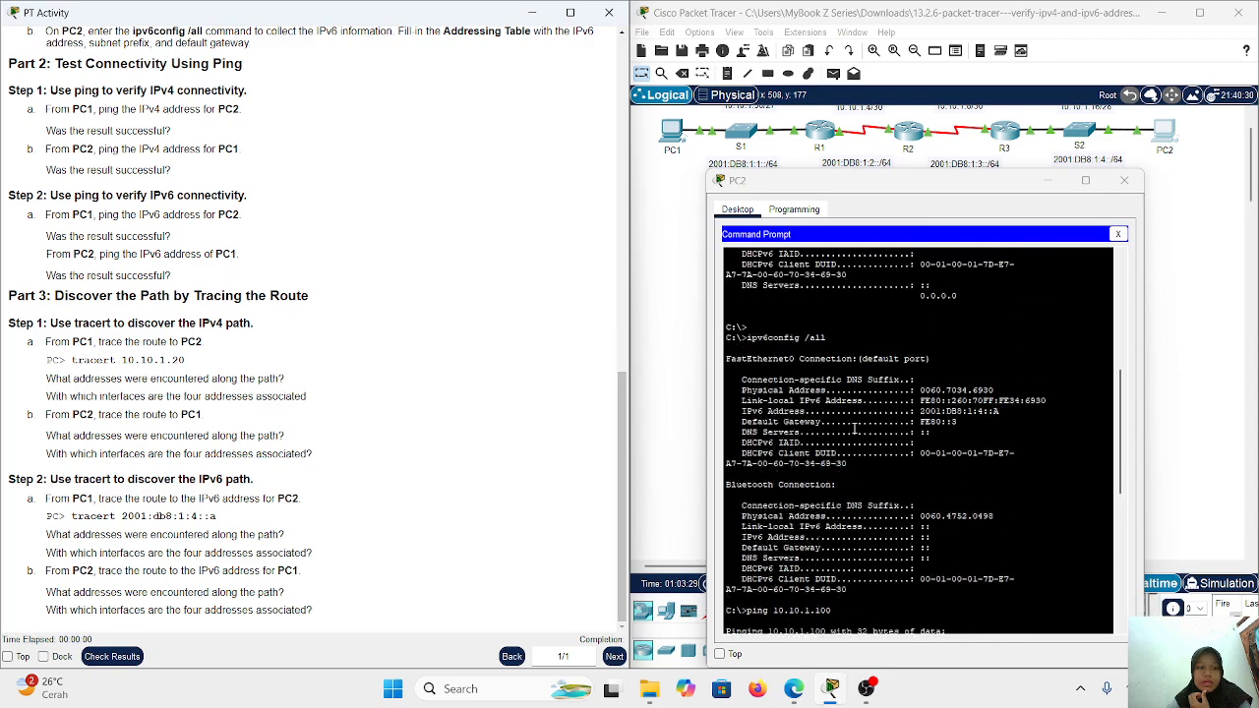
scroll(854, 429, up, 5)
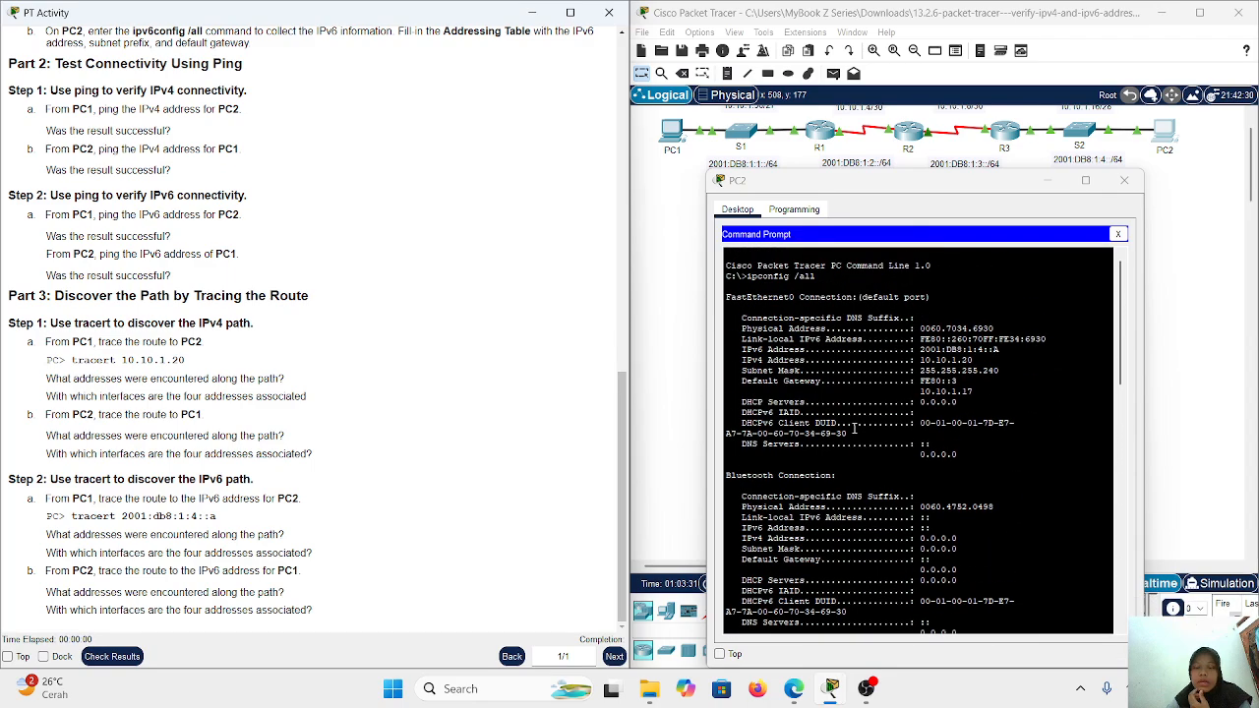
scroll(854, 429, down, 1)
scroll(853, 429, down, 15)
scroll(854, 429, up, 7)
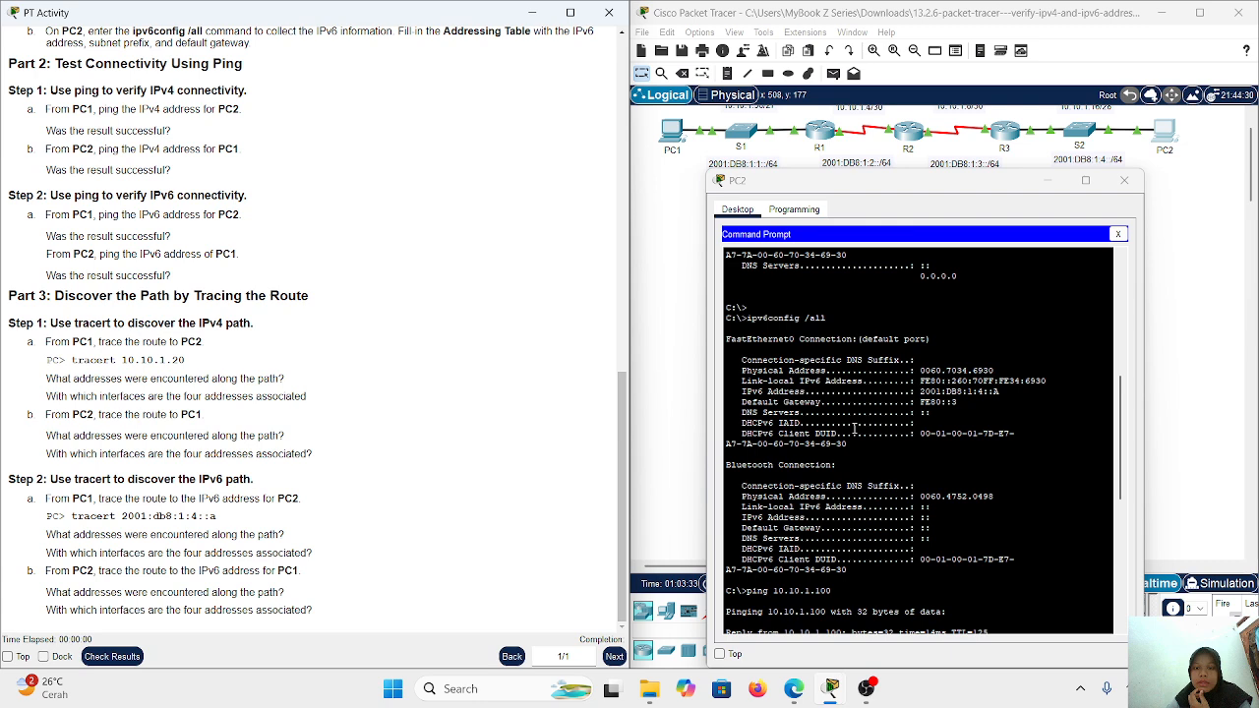
drag(920, 396, 996, 398)
right_click(1000, 400)
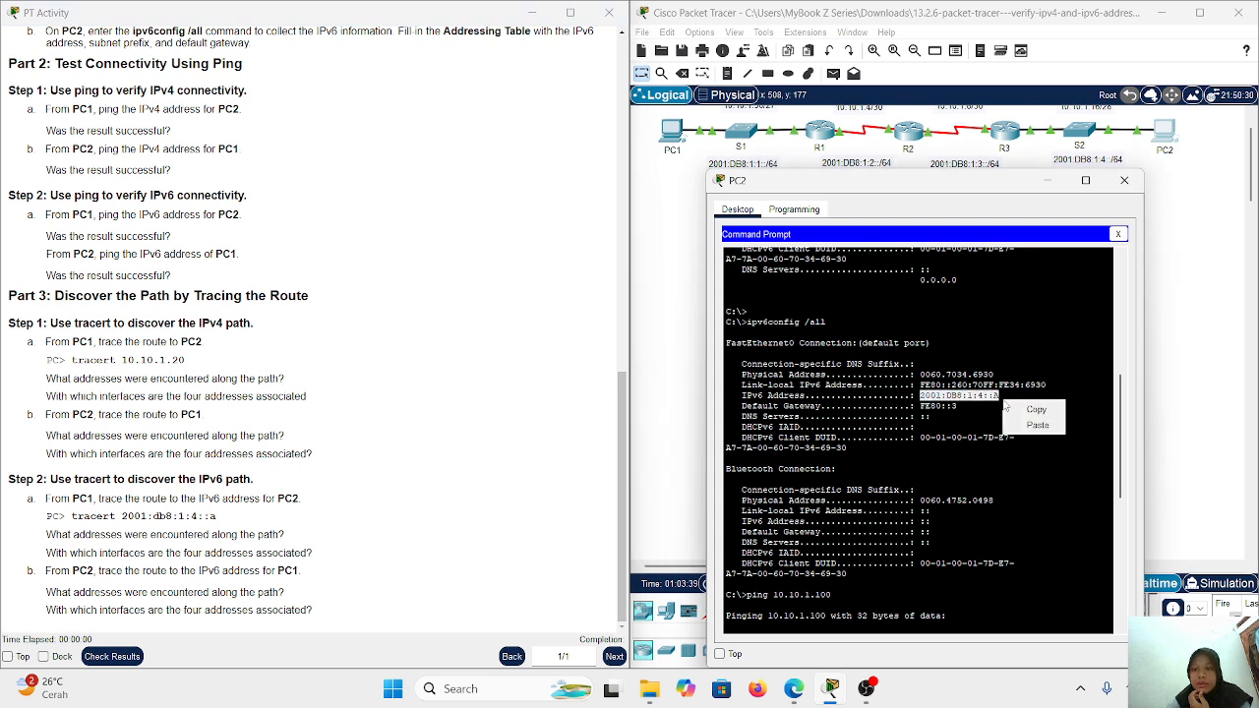
click(1037, 412)
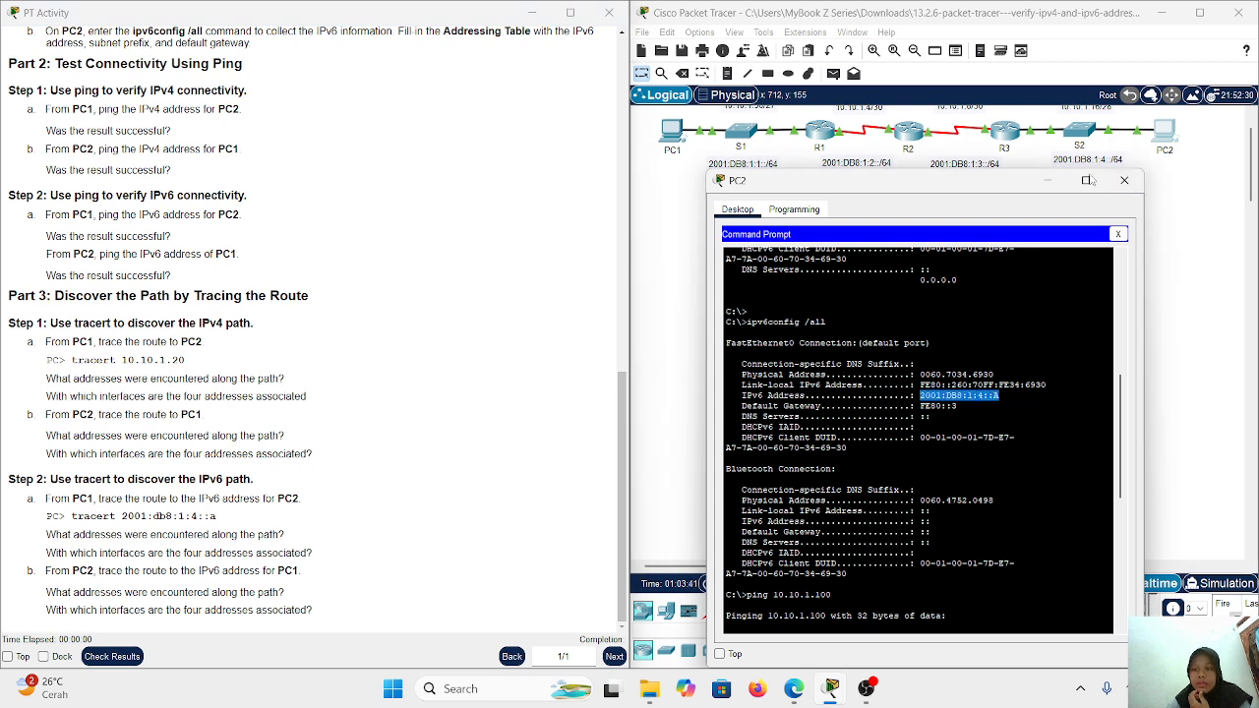
right_click(986, 407)
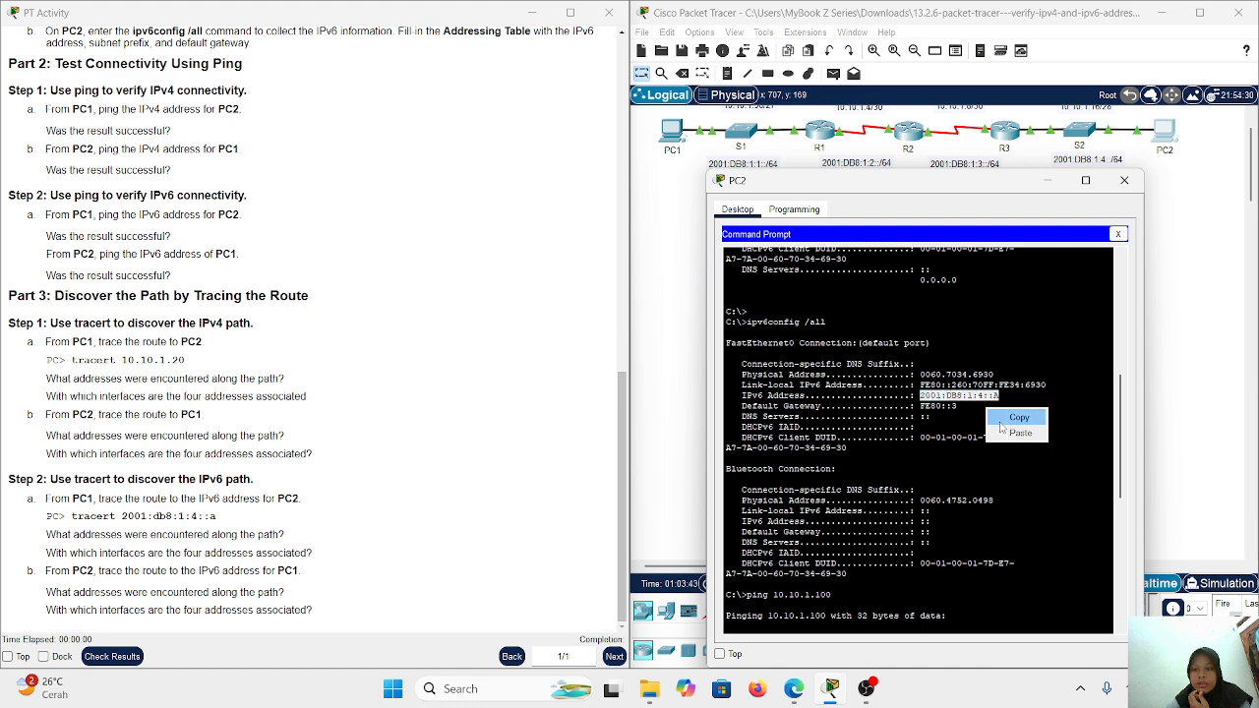
click(1003, 416)
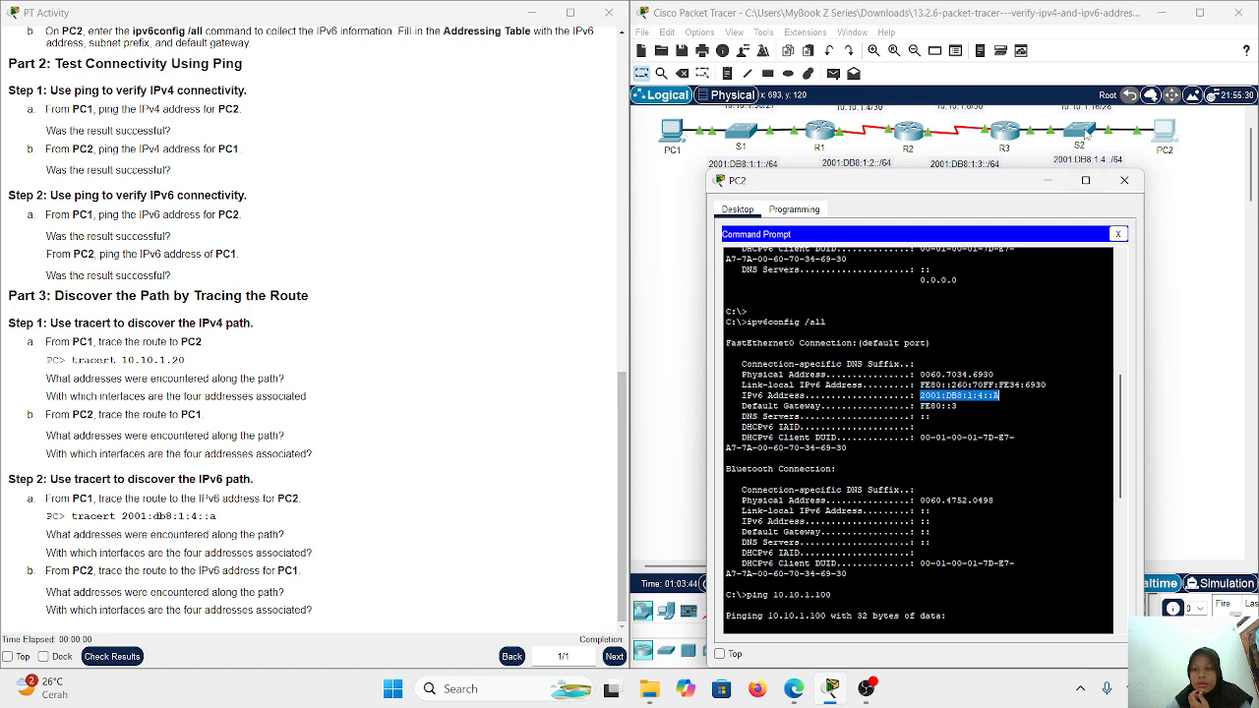
Step: Minimize PC2 and open PC1's Command Prompt from the topology, going to its latest command line
click(1051, 185)
click(674, 133)
scroll(731, 439, down, 5)
scroll(731, 439, down, 10)
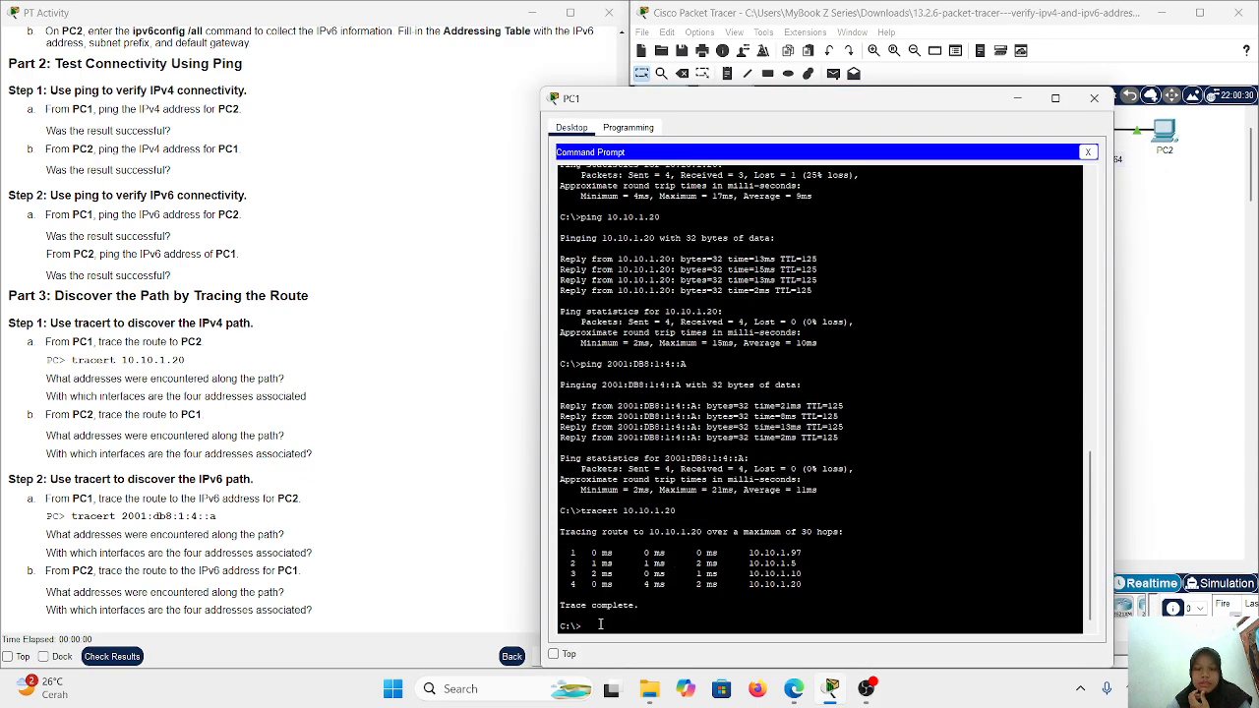
Step: Trace the IPv6 route from PC1 to PC2 with tracert 2001:DB8:1:4::A, reusing the previous tracert command and the copied address
key(Up)
key(BackSpace)
key(BackSpace)
key(BackSpace)
key(BackSpace)
key(BackSpace)
key(BackSpace)
key(BackSpace)
key(BackSpace)
key(BackSpace)
key(BackSpace)
text(2001:DB8:1:4::A)
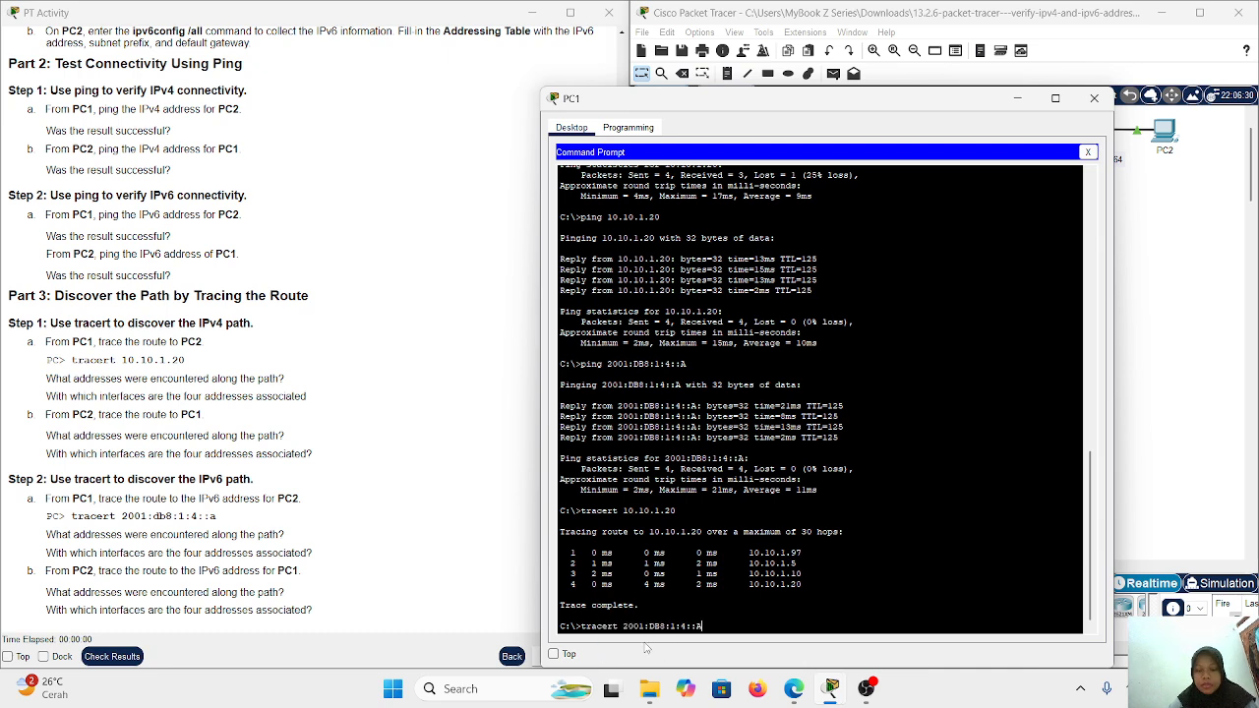
key(Return)
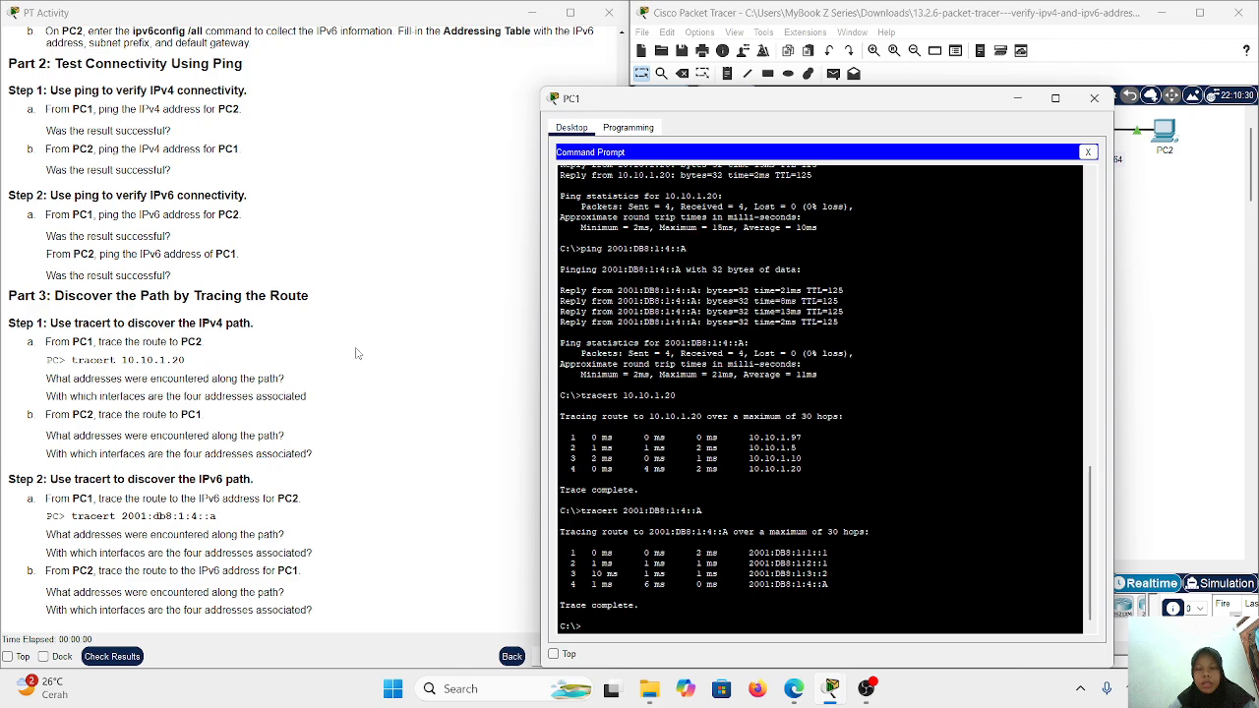
Step: Bring the Addressing Table into view and shrink the PC1 window to show the topology alongside the complete IPv6 tracert output
scroll(358, 353, up, 10)
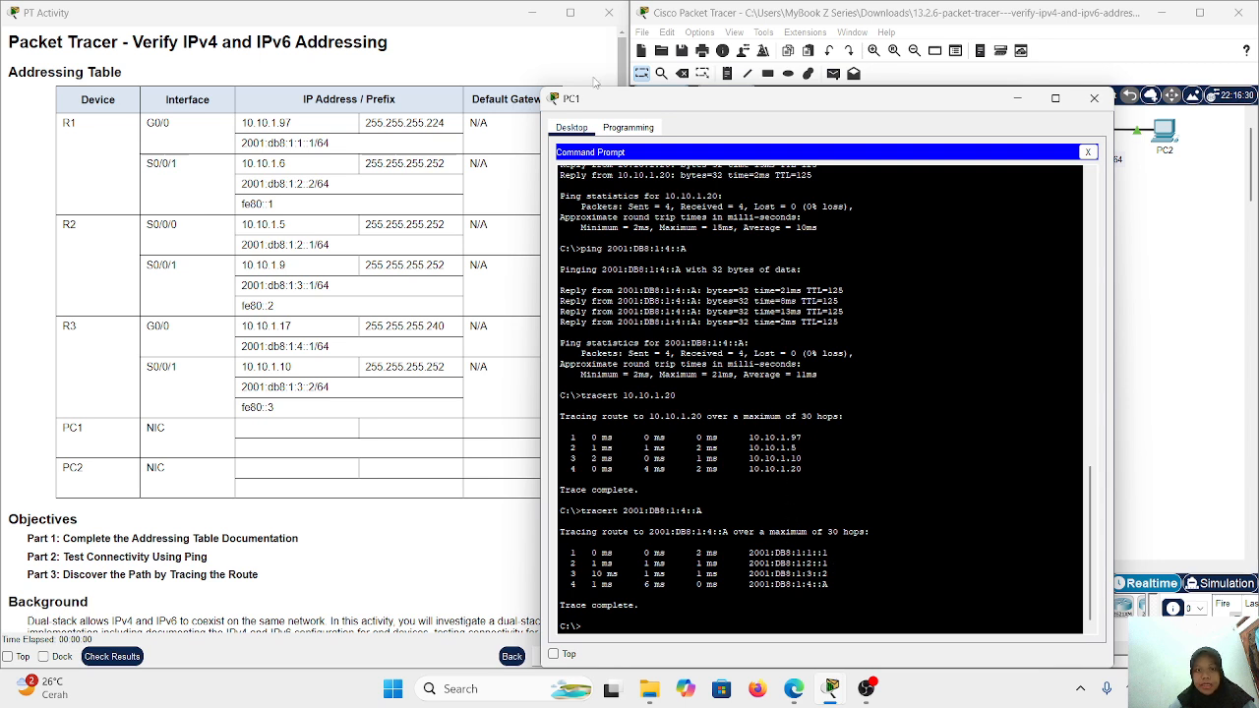
drag(546, 91, 647, 217)
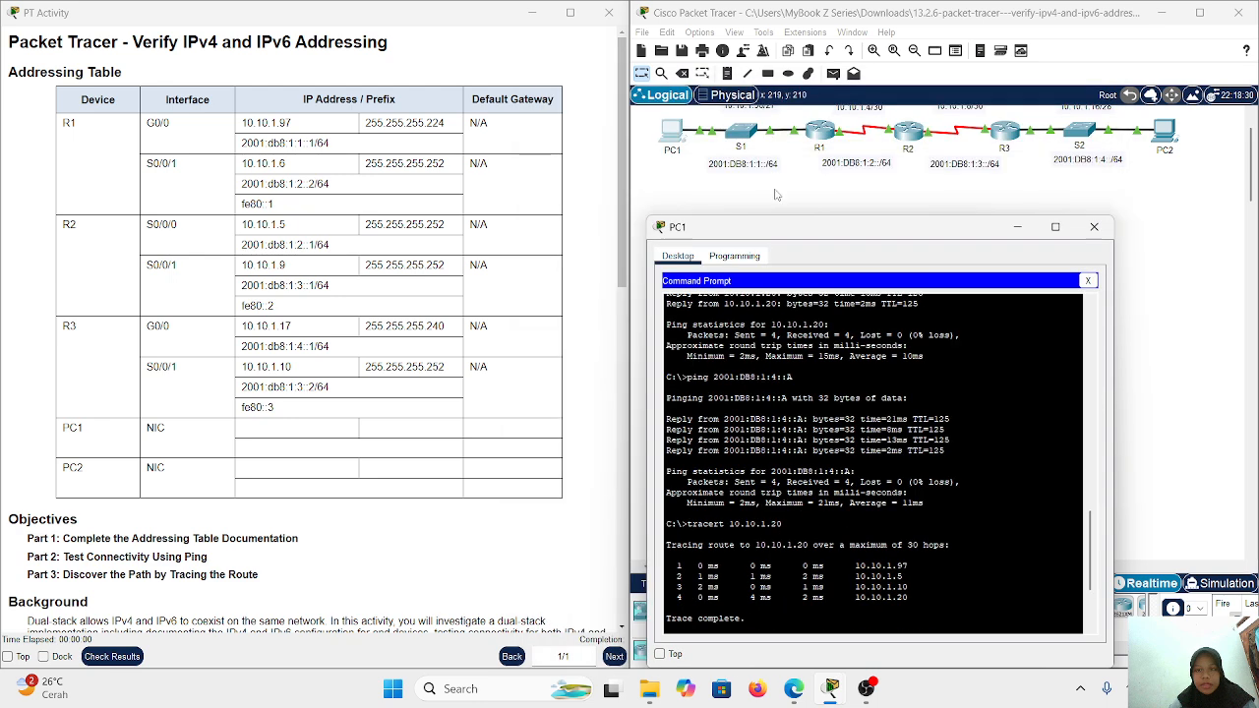
scroll(775, 195, up, 1)
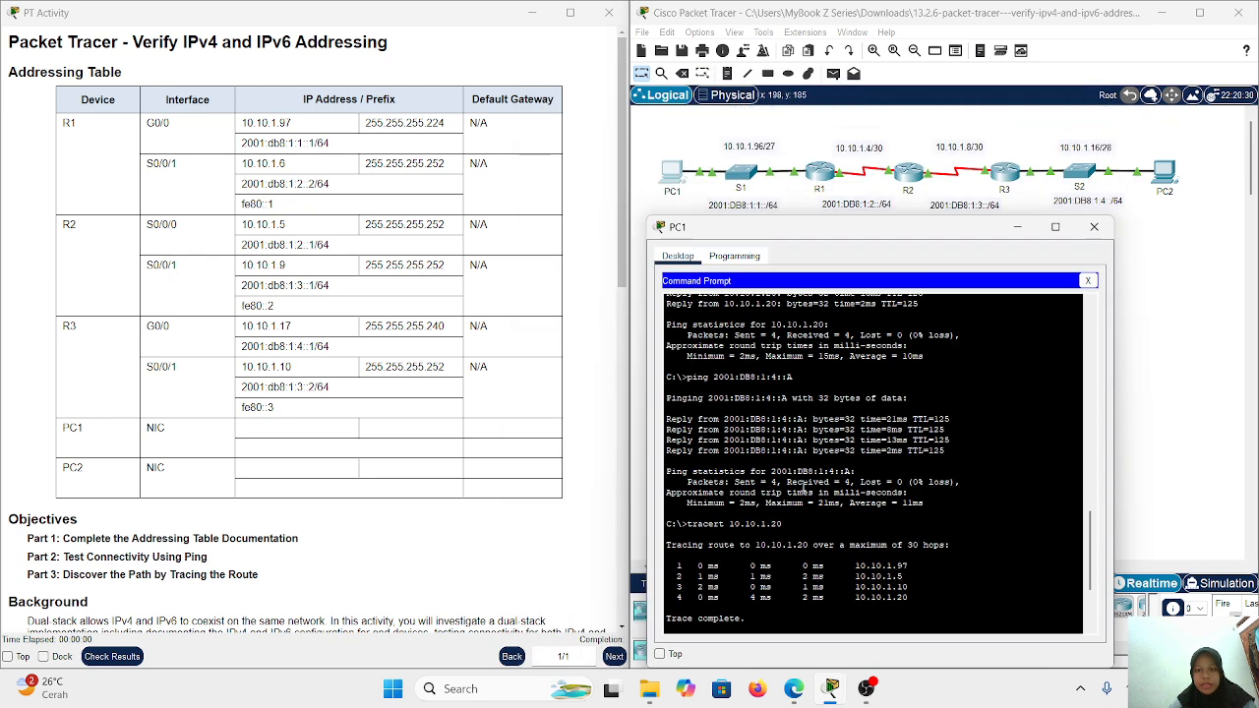
scroll(872, 577, down, 4)
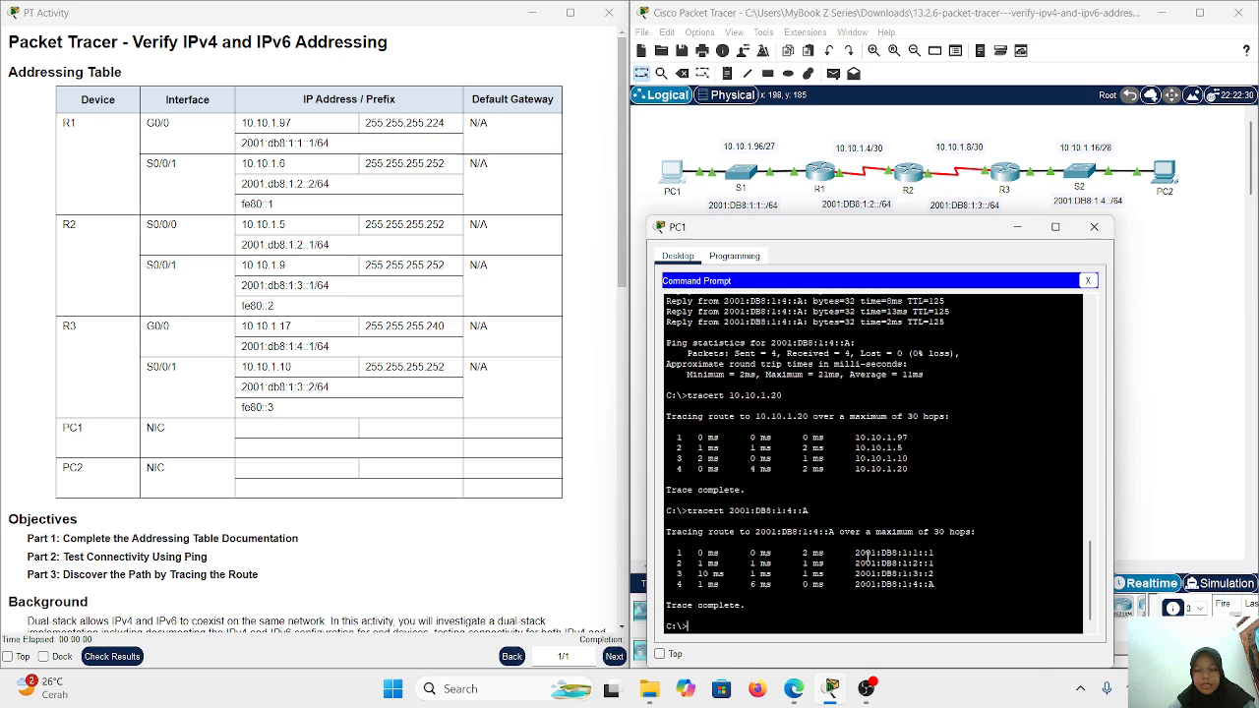